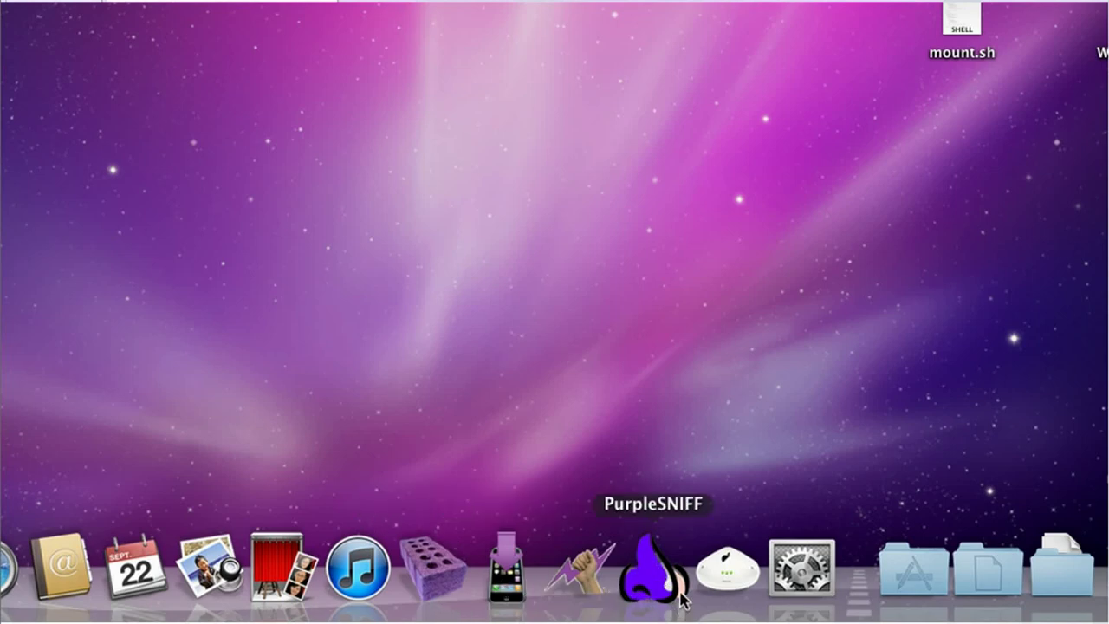
# Step: Launch PurpleSNIFF and deny it access to the current location
pyautogui.click(642, 588)
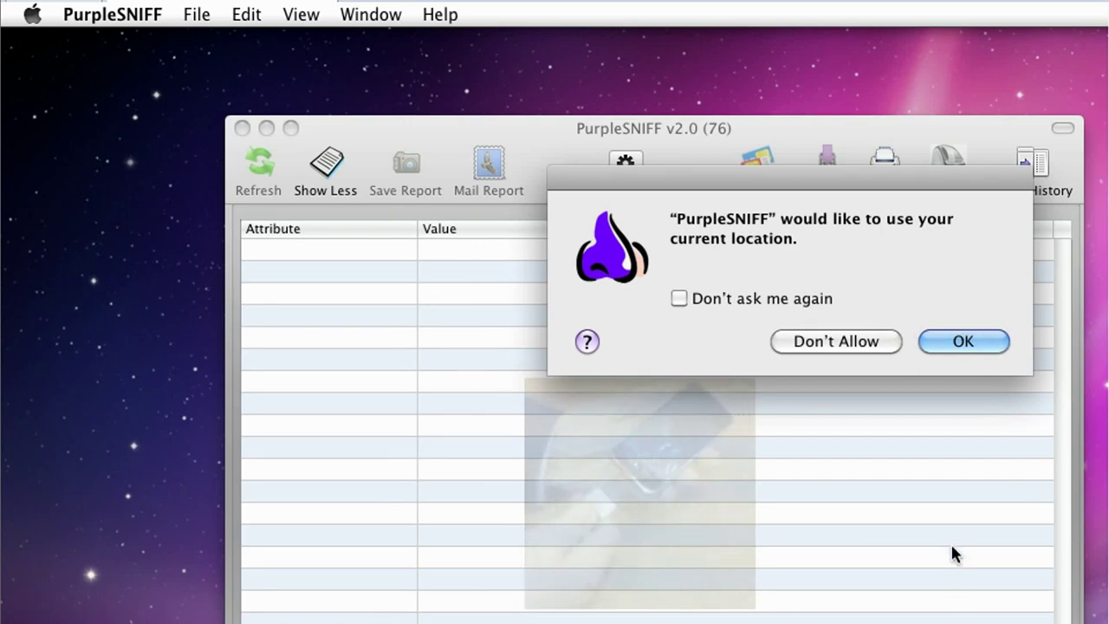
pyautogui.click(816, 342)
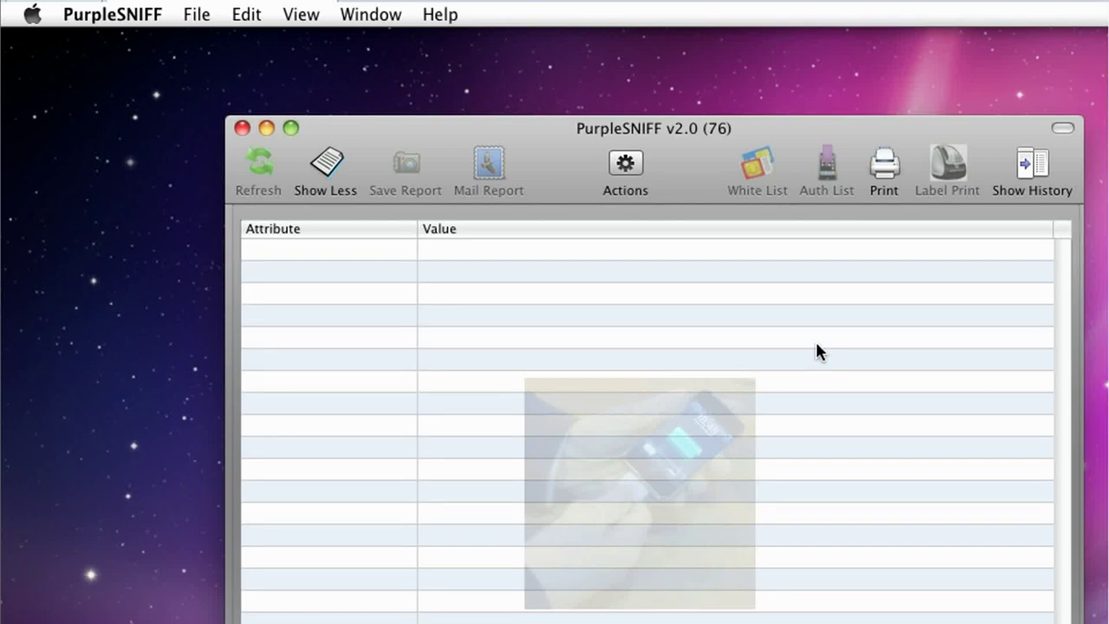
# Step: Examine the version number and credits in the About information of PurpleSNIFF, and close it
pyautogui.click(113, 21)
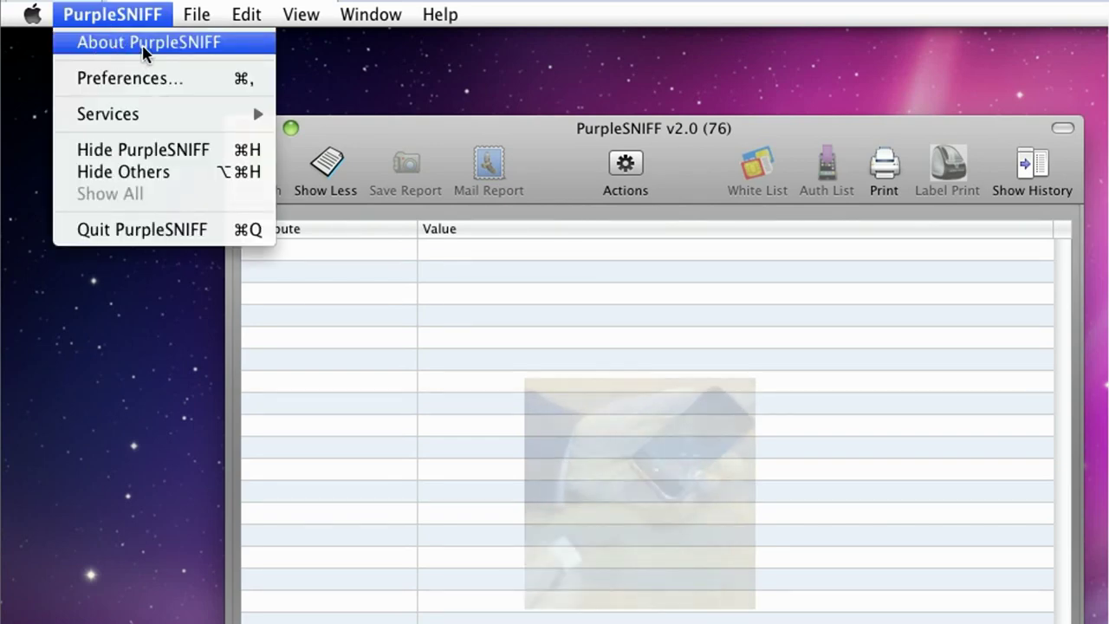
pyautogui.click(208, 49)
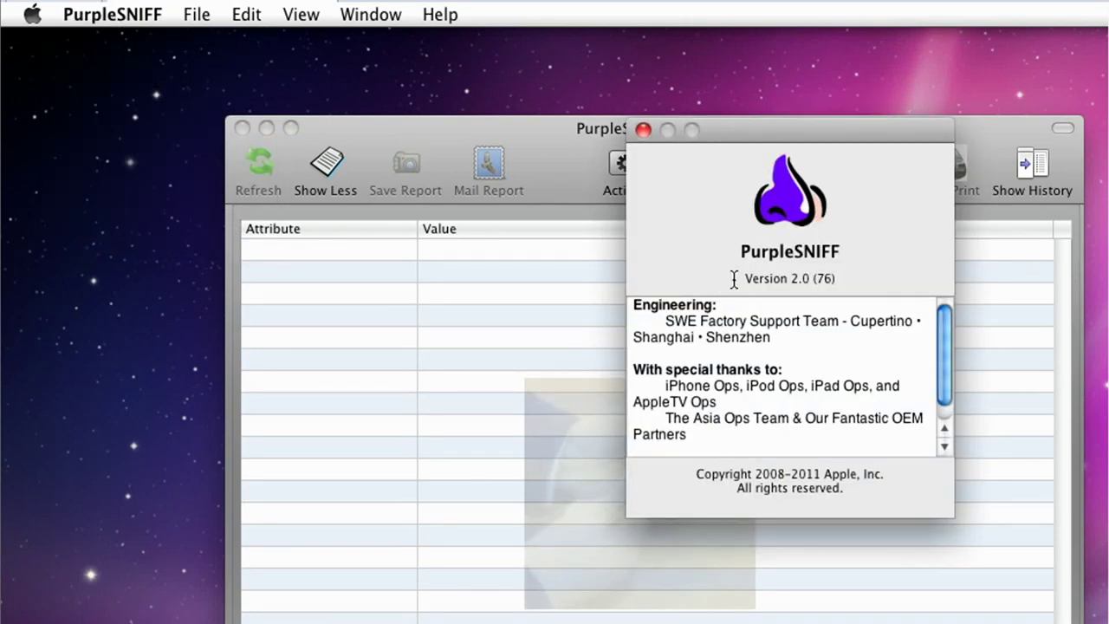
pyautogui.moveTo(742, 278); pyautogui.dragTo(820, 282)
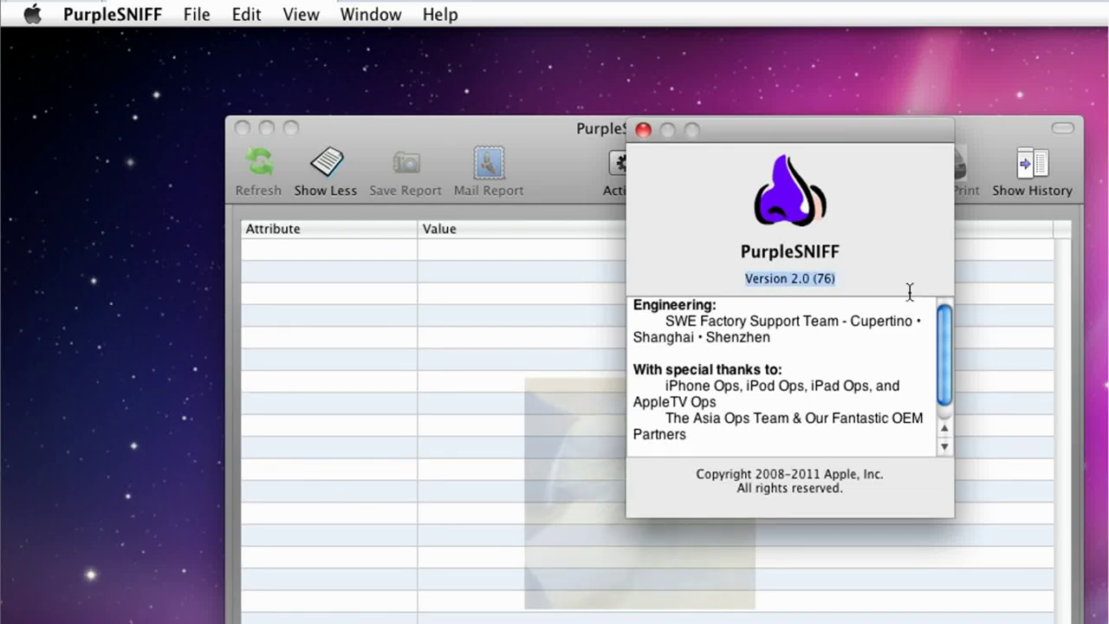
pyautogui.click(915, 285)
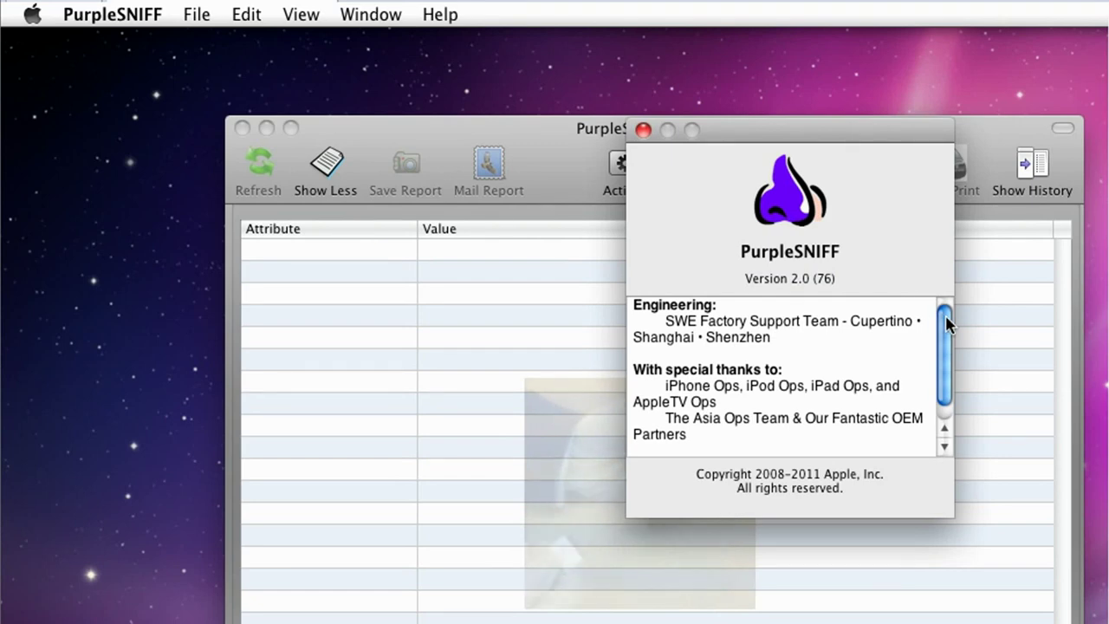
pyautogui.scroll(-2, 945, 317)
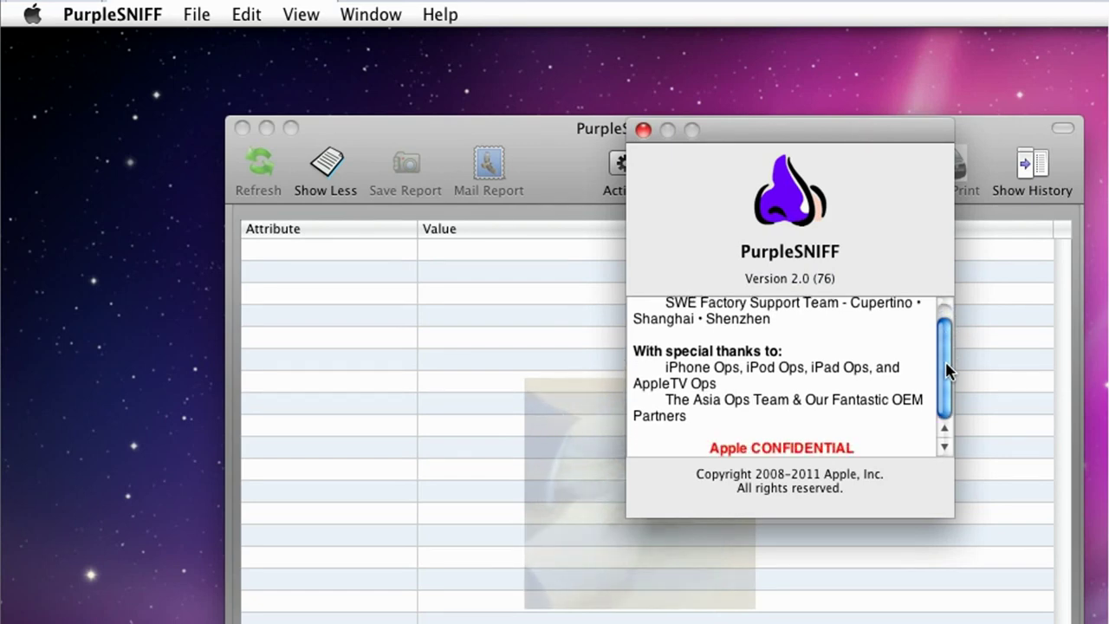
pyautogui.scroll(2, 943, 316)
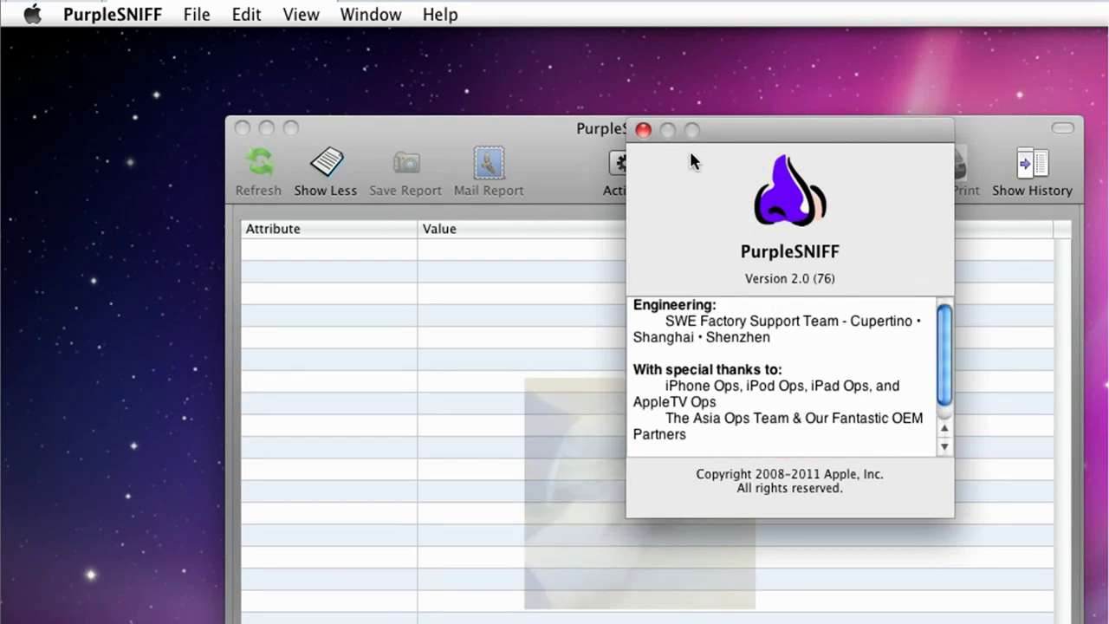
pyautogui.click(643, 131)
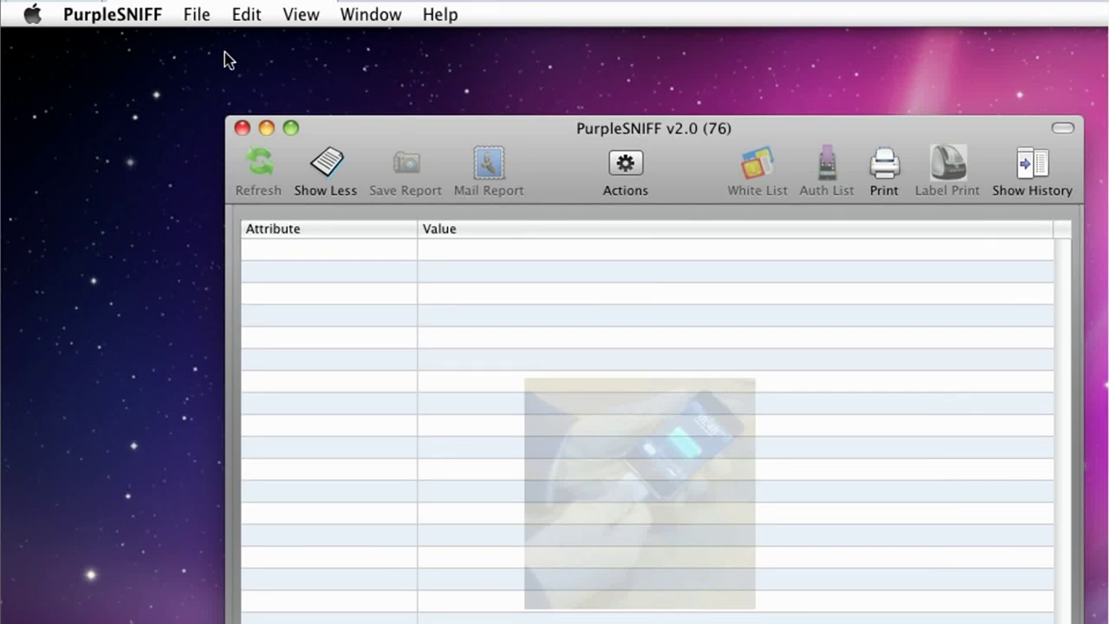
# Step: Review the PurpleSNIFF preferences, including the full Marmot server URL, and close them
pyautogui.click(153, 19)
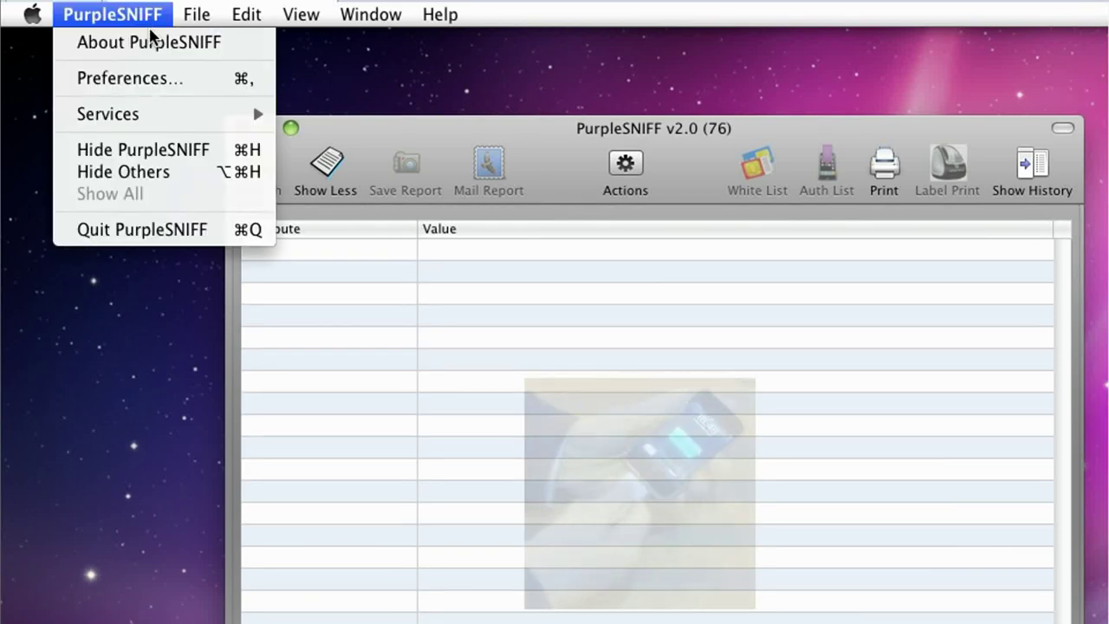
pyautogui.click(164, 82)
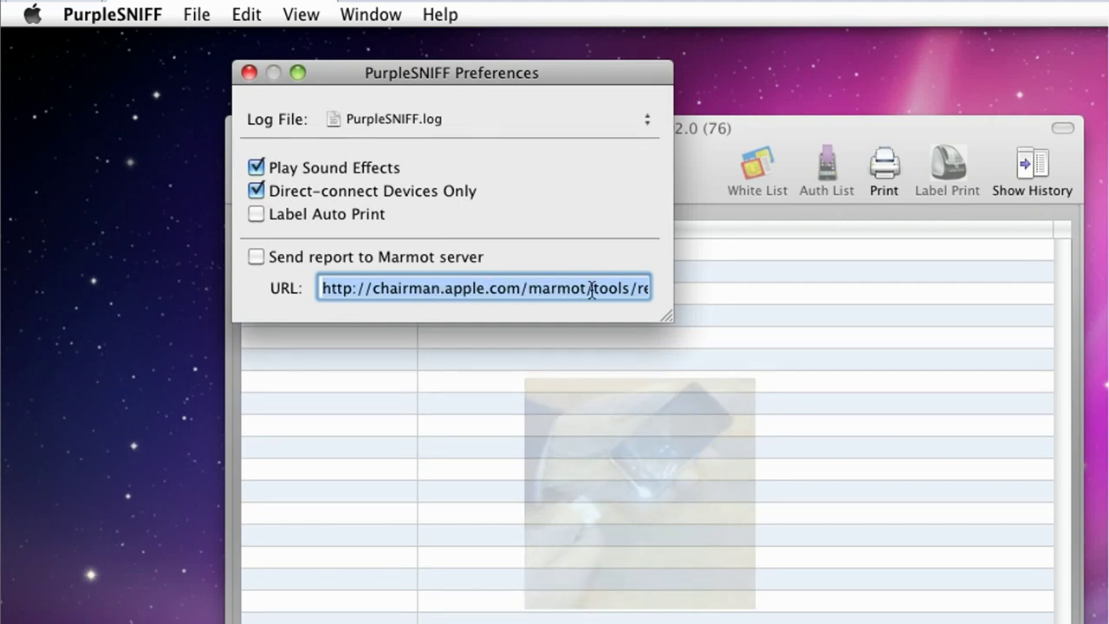
pyautogui.click(622, 288)
pyautogui.moveTo(635, 288); pyautogui.dragTo(665, 290)
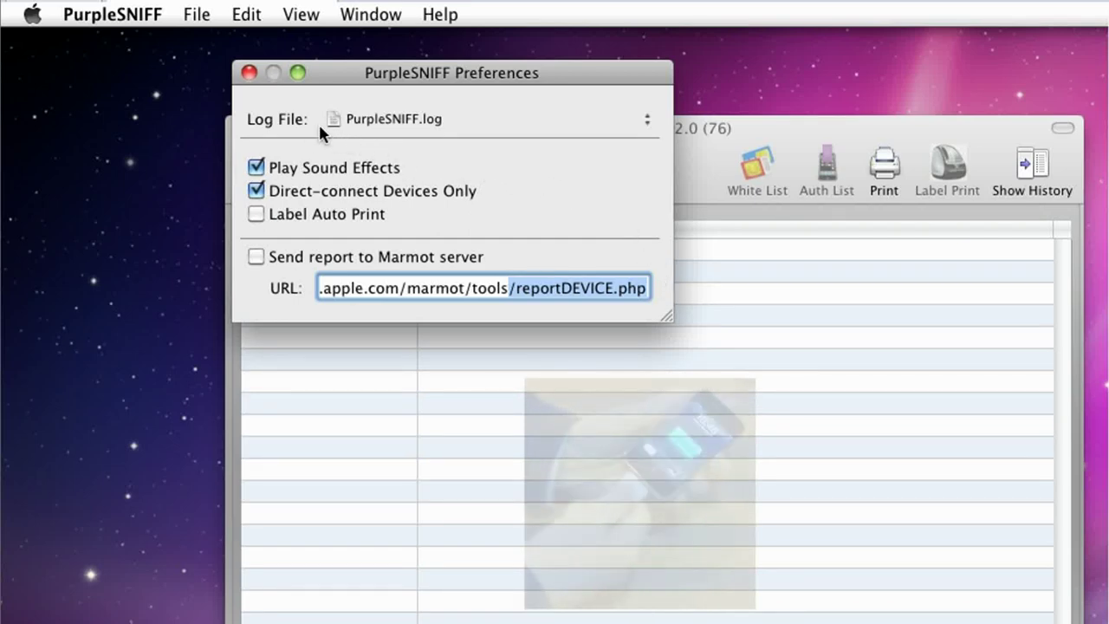
pyautogui.click(249, 72)
# Step: Review the page setup options for printing and accept them
pyautogui.click(148, 22)
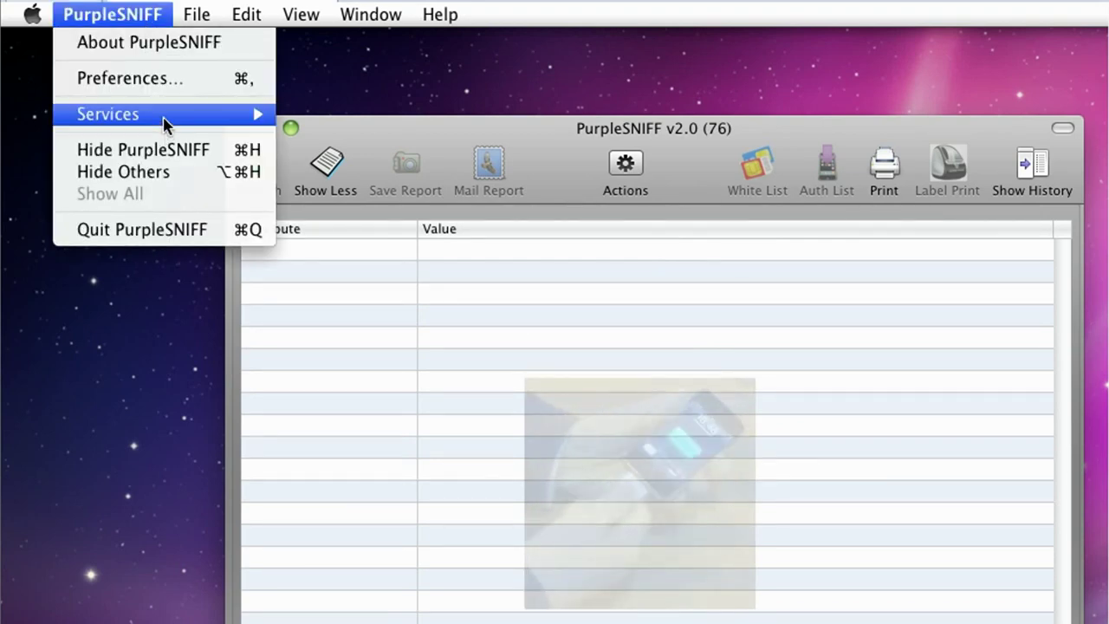
pyautogui.moveTo(168, 126)
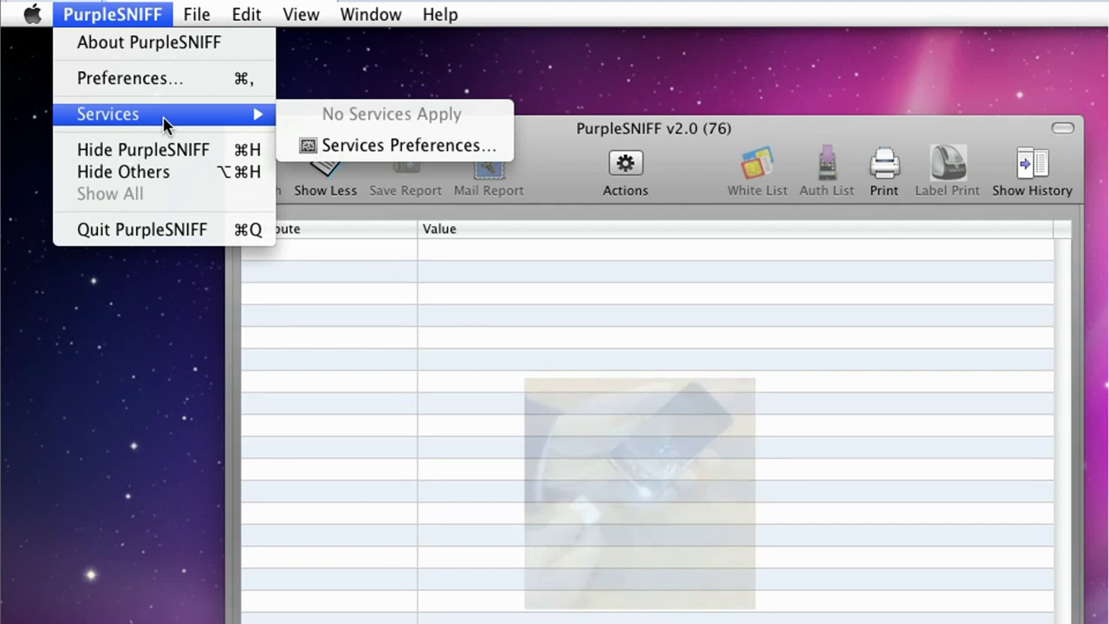
pyautogui.moveTo(194, 21)
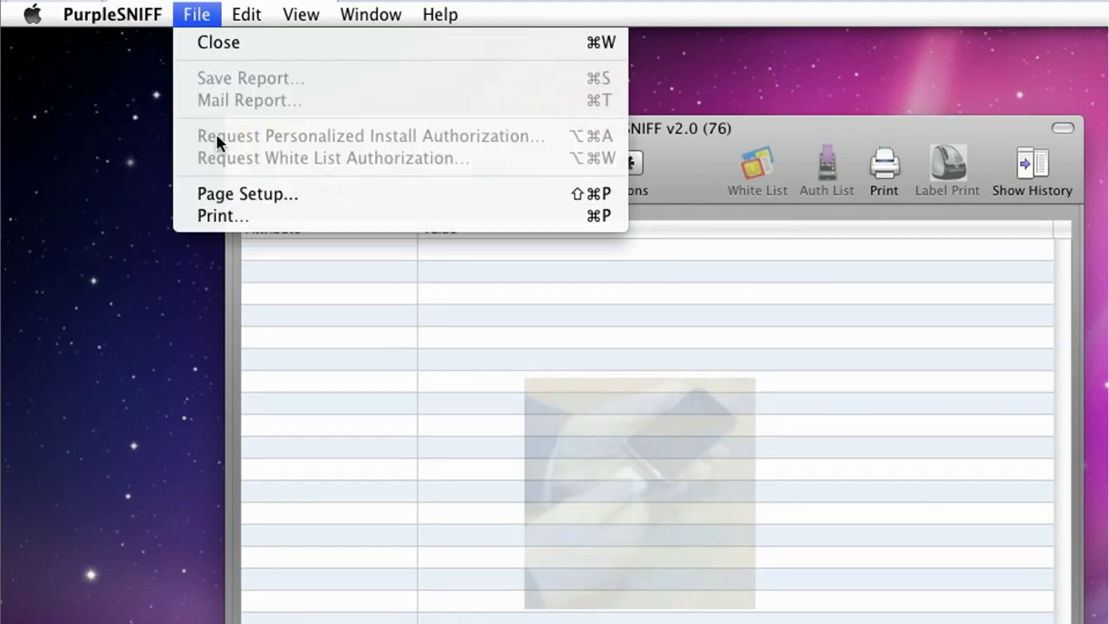
pyautogui.click(219, 194)
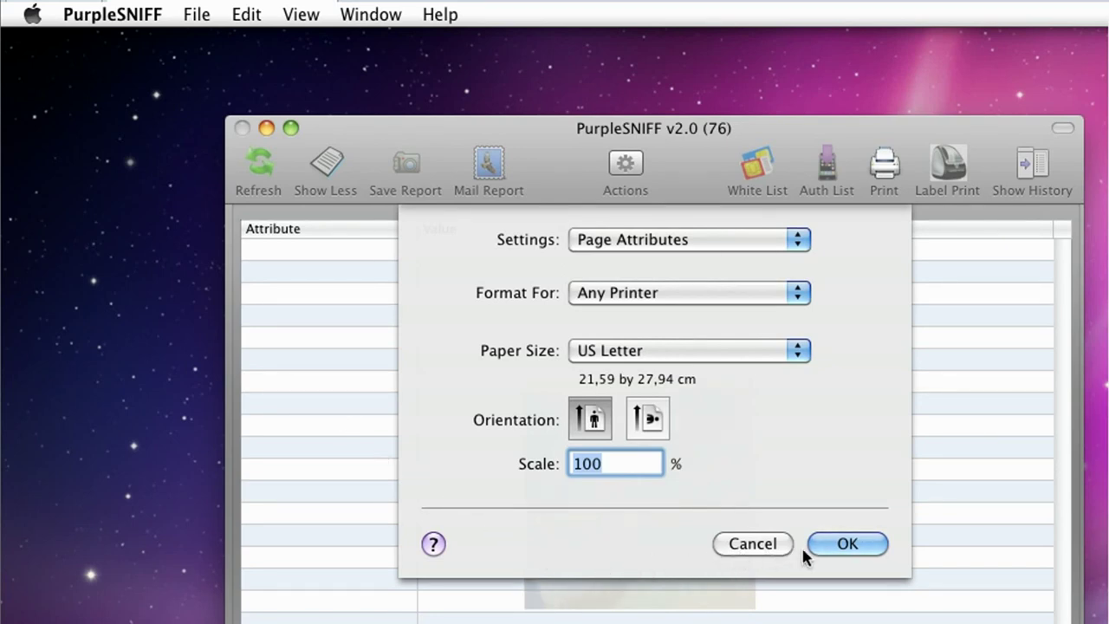
pyautogui.click(841, 544)
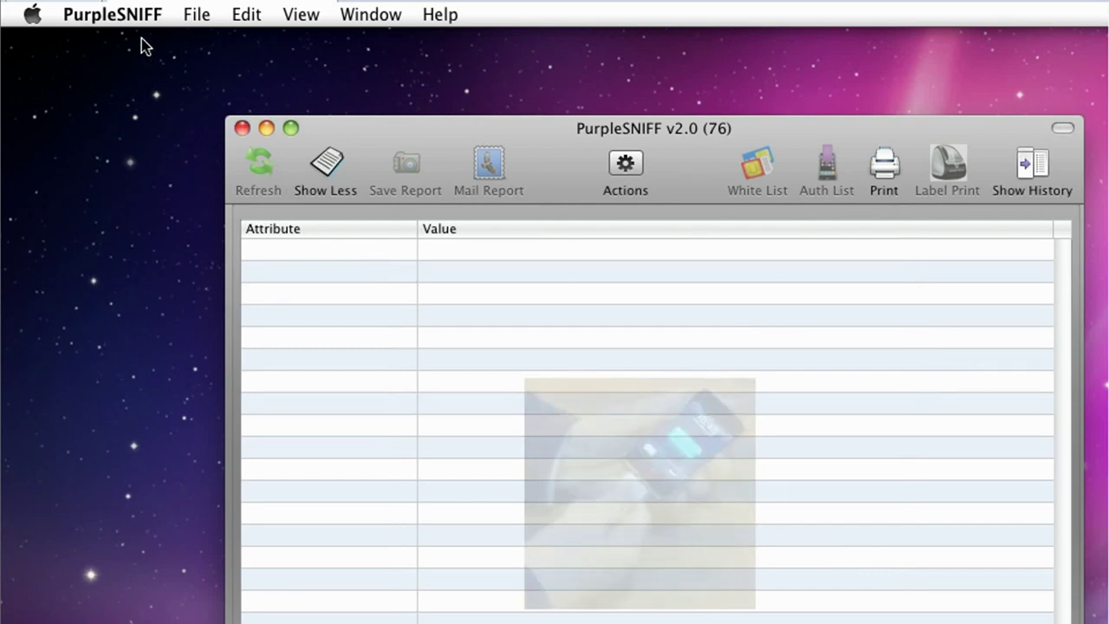
# Step: Look over the available File, Edit and View commands and show the PurpleSNIFF log window
pyautogui.click(189, 17)
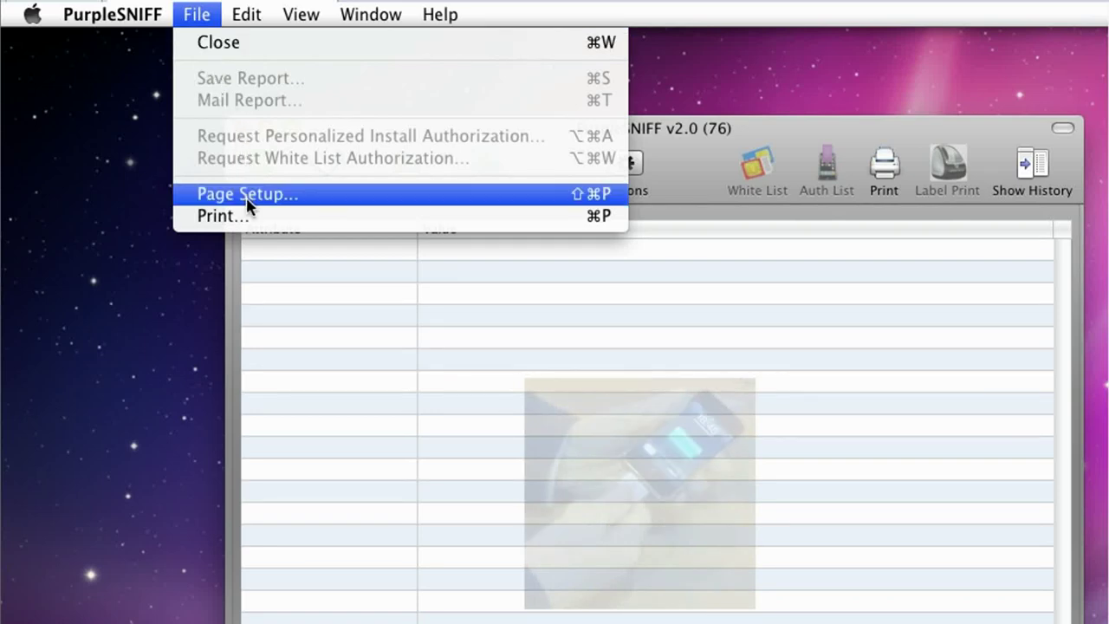
pyautogui.click(247, 19)
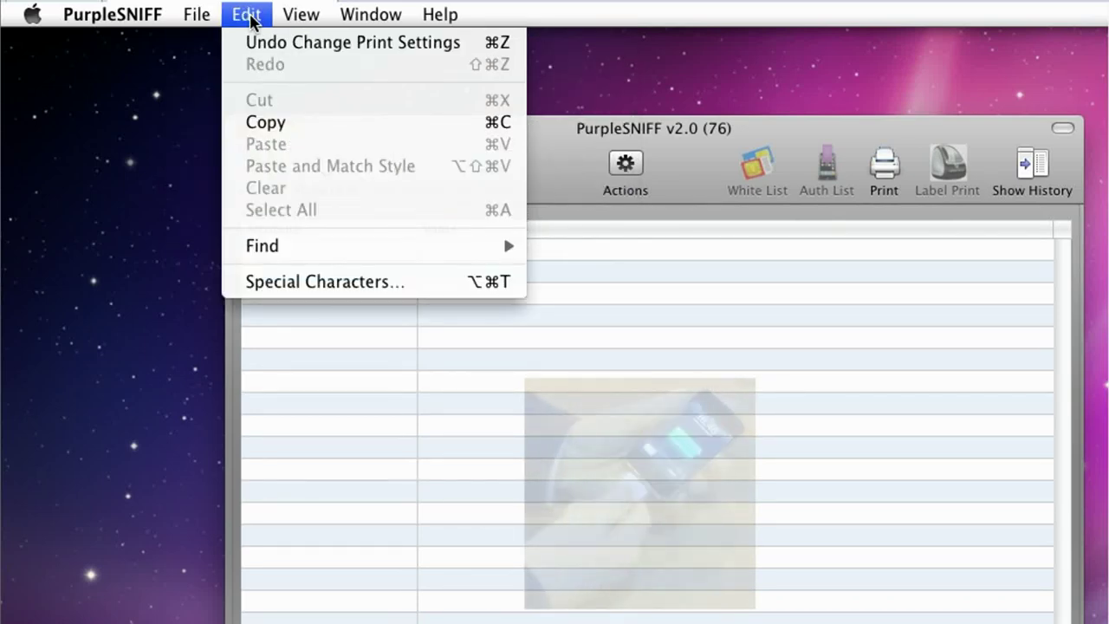
pyautogui.moveTo(296, 17)
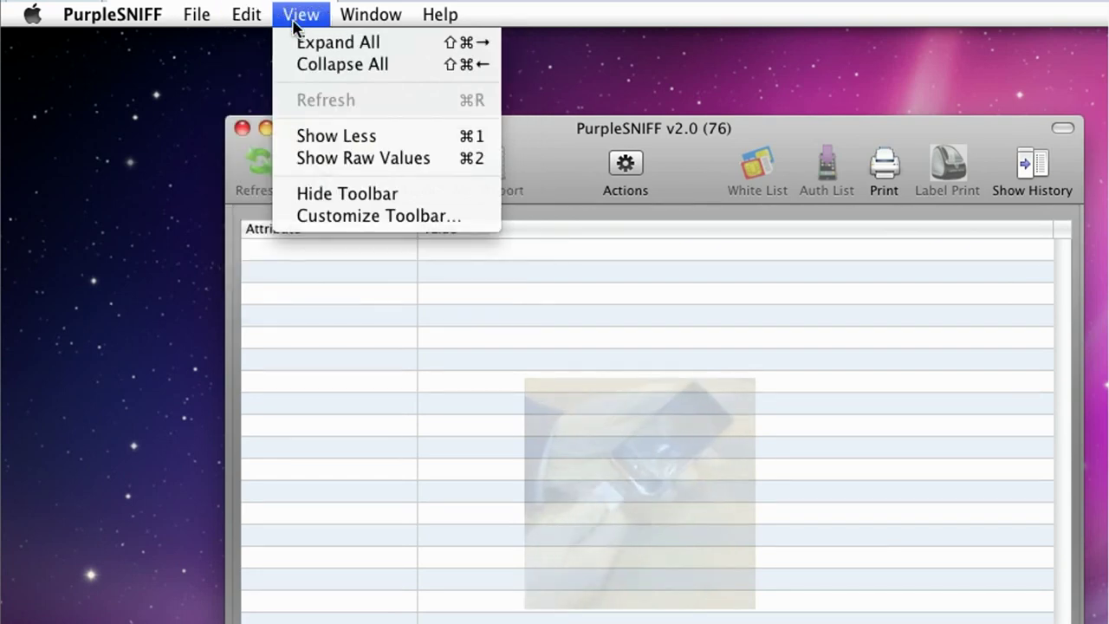
pyautogui.moveTo(344, 30)
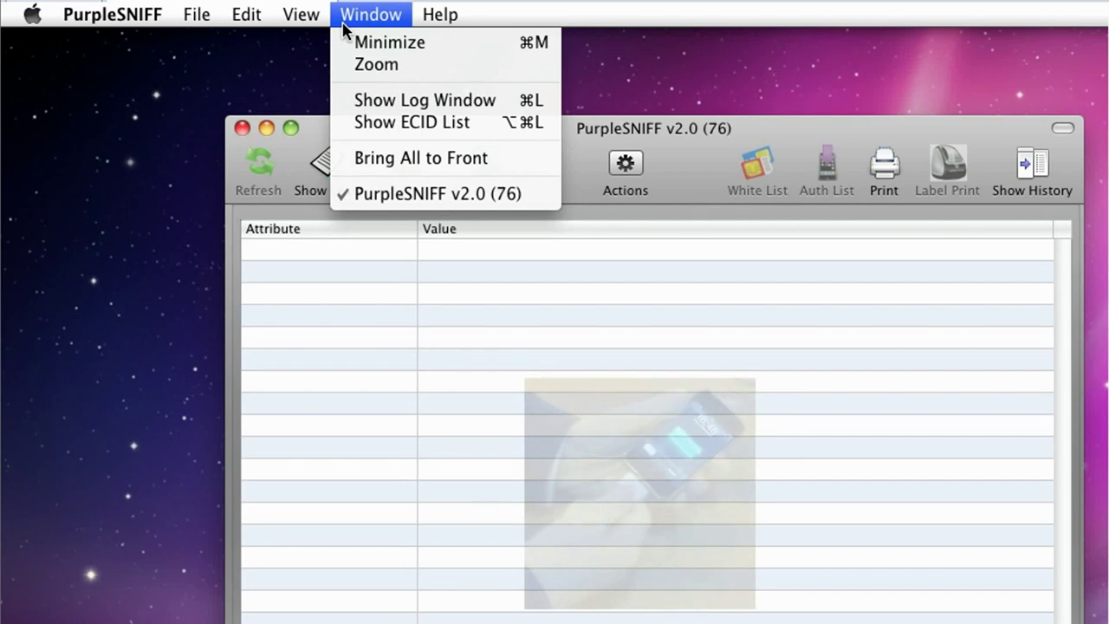
pyautogui.click(407, 100)
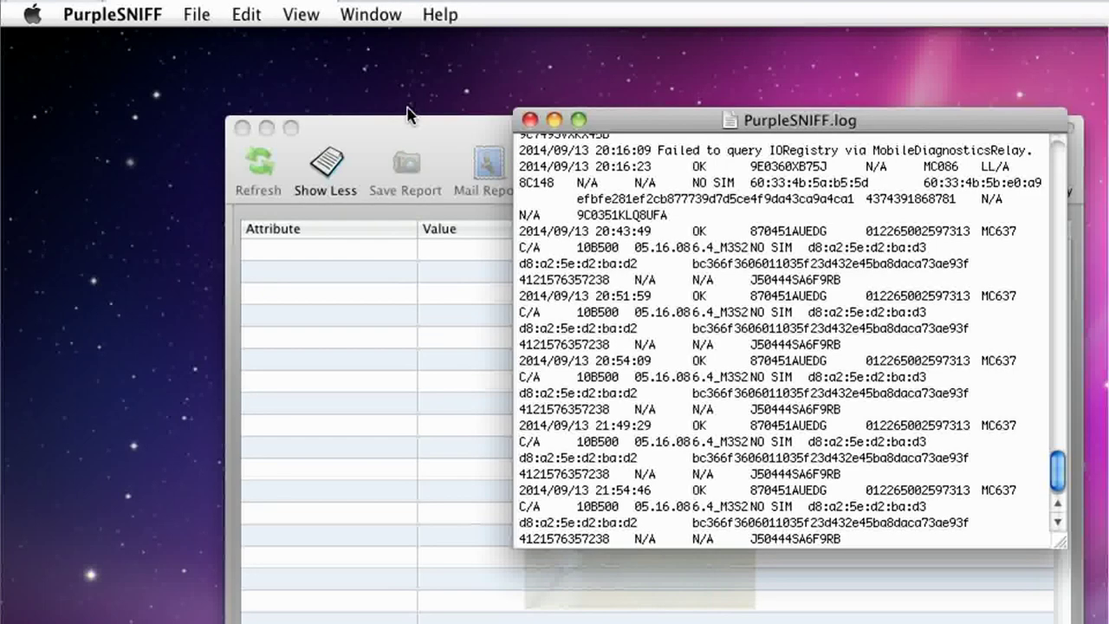
# Step: Arrange the PurpleSNIFF.log window and the main PurpleSNIFF window side by side
pyautogui.moveTo(650, 130); pyautogui.dragTo(728, 134)
pyautogui.moveTo(530, 128)
pyautogui.mouseDown()
pyautogui.moveTo(511, 125)
pyautogui.moveTo(526, 119)
pyautogui.moveTo(542, 141)
pyautogui.mouseUp()
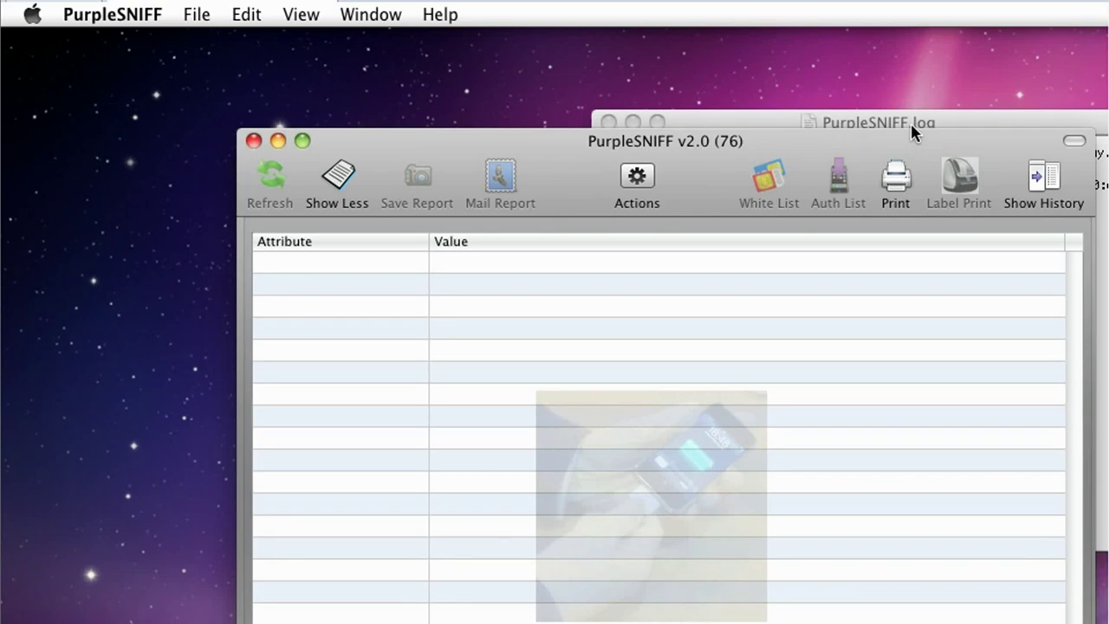
pyautogui.moveTo(910, 130); pyautogui.dragTo(331, 133)
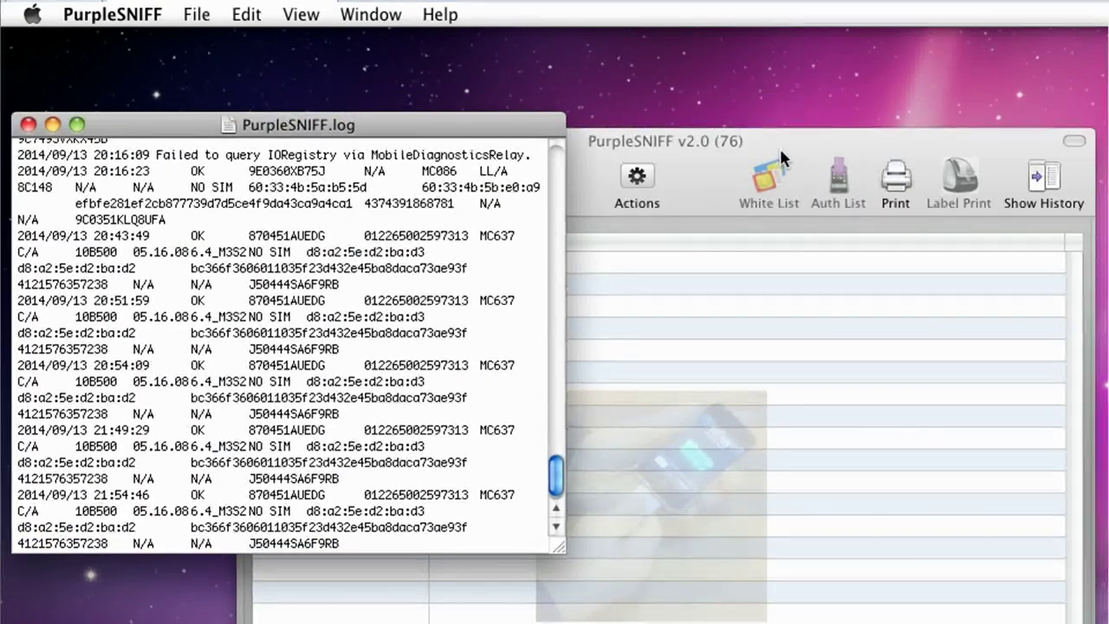
pyautogui.click(742, 134)
pyautogui.moveTo(742, 134); pyautogui.dragTo(1080, 124)
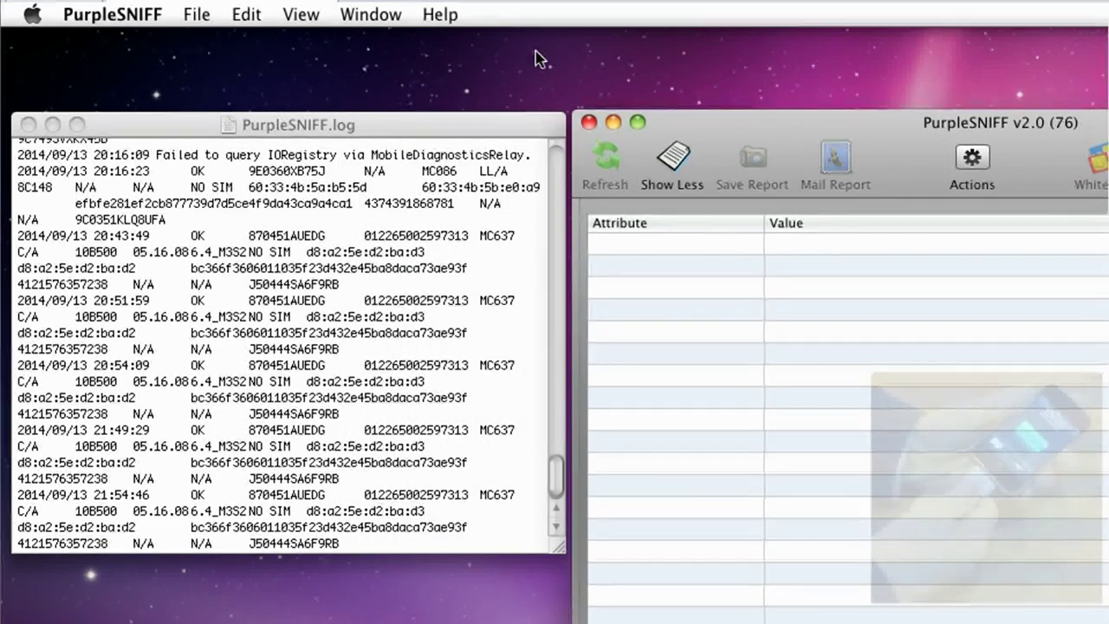
# Step: Show the ECID List and place it directly beneath the log window, shifting the log and main windows up
pyautogui.click(363, 15)
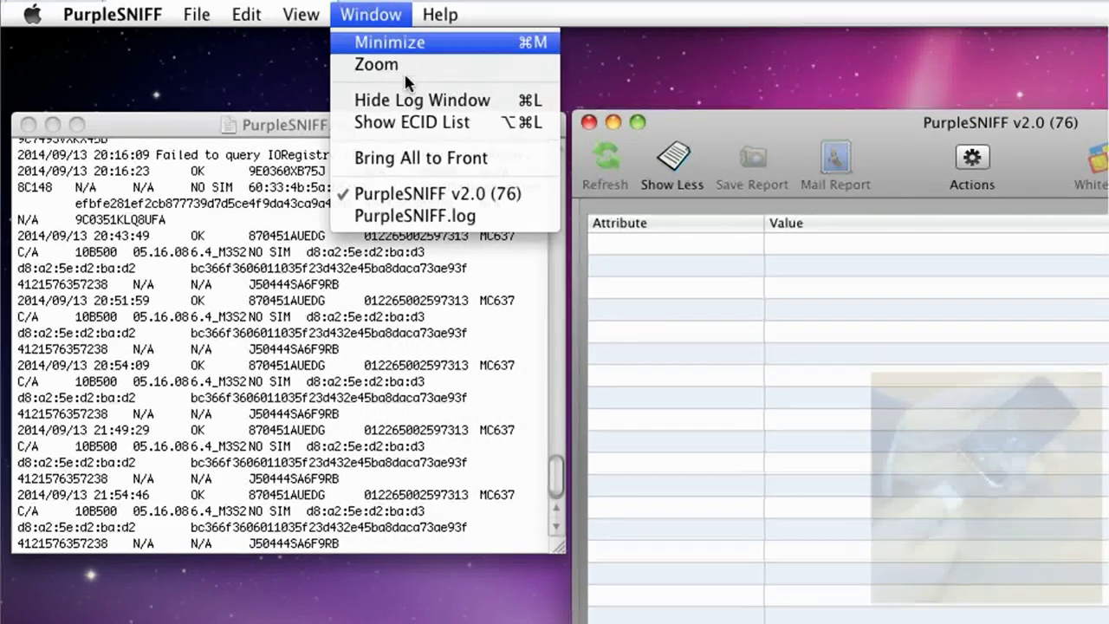
pyautogui.click(416, 123)
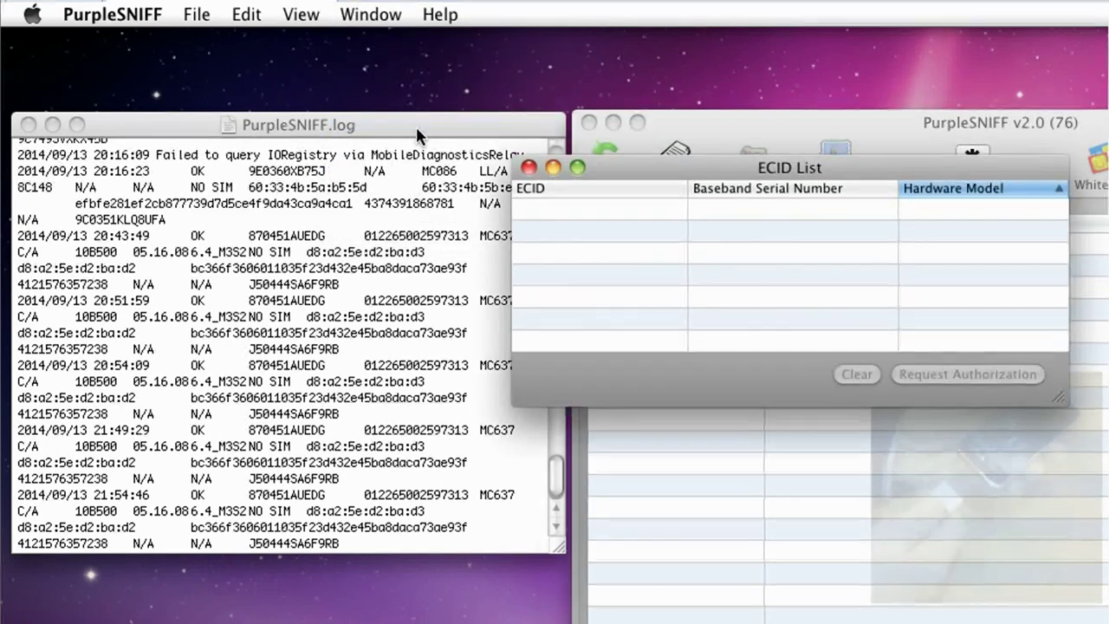
pyautogui.moveTo(814, 173); pyautogui.dragTo(316, 532)
pyautogui.moveTo(326, 130); pyautogui.dragTo(330, 84)
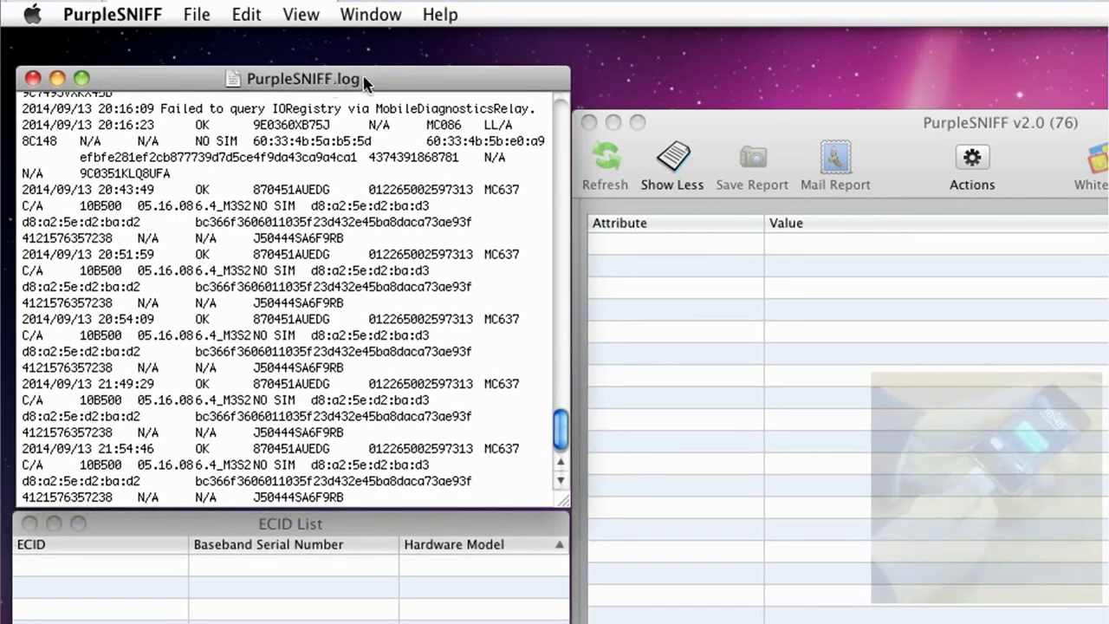
pyautogui.moveTo(765, 117); pyautogui.dragTo(770, 78)
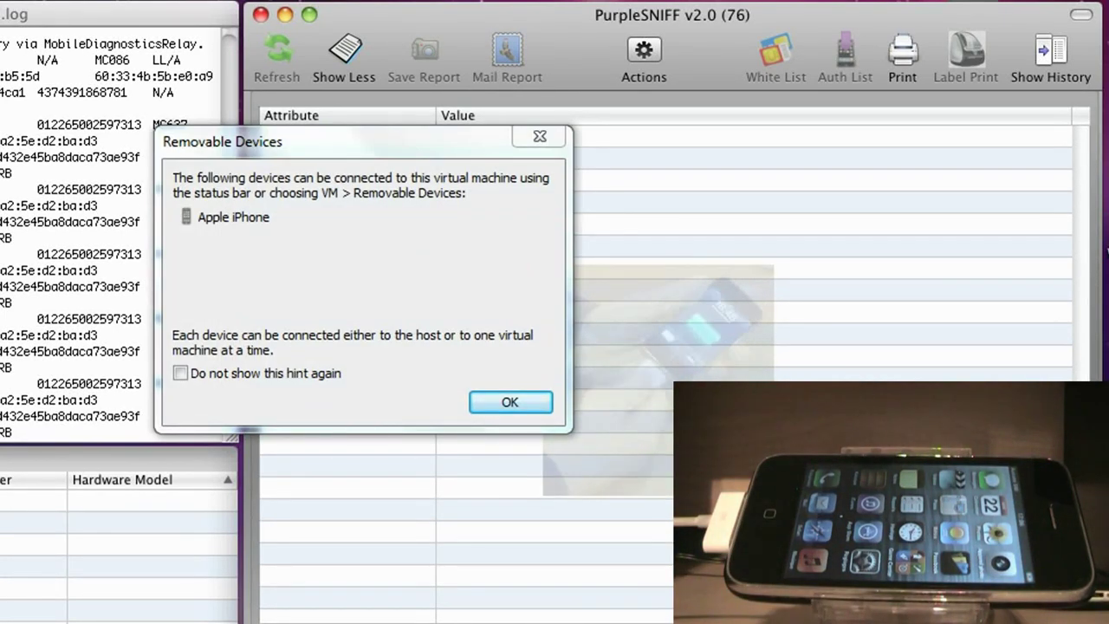
# Step: Dismiss the removable devices hint and connect the Apple iPhone to the VMware virtual machine, disconnecting it from the host
pyautogui.press('Return')
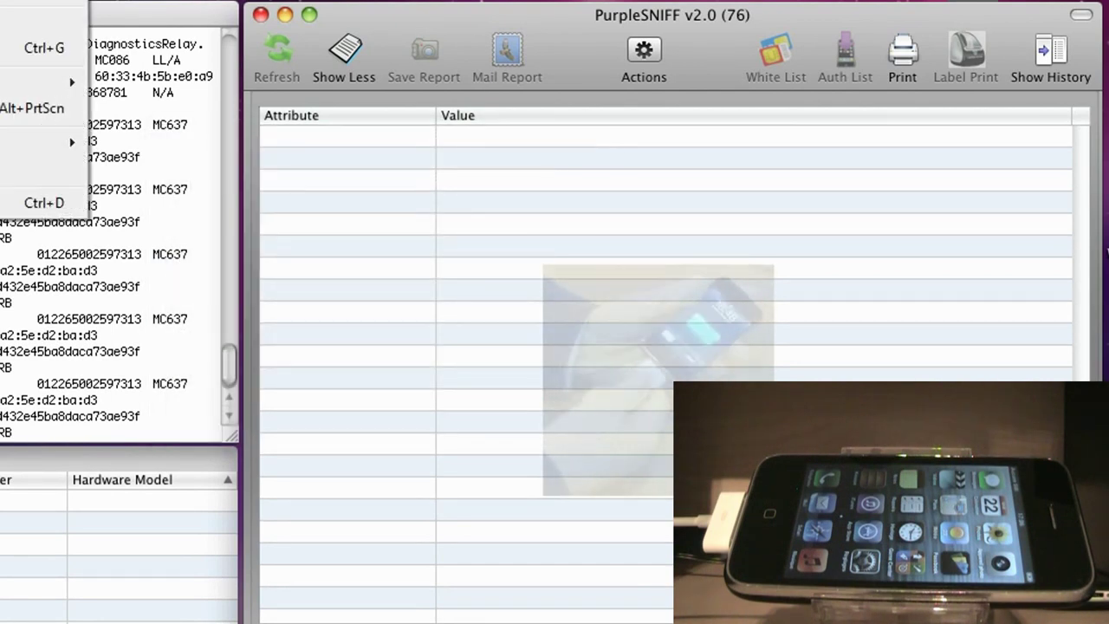
pyautogui.press('Right')
pyautogui.press('Down')
pyautogui.press('Down')
pyautogui.press('Down')
pyautogui.press('Down')
pyautogui.press('Up')
pyautogui.press('Right')
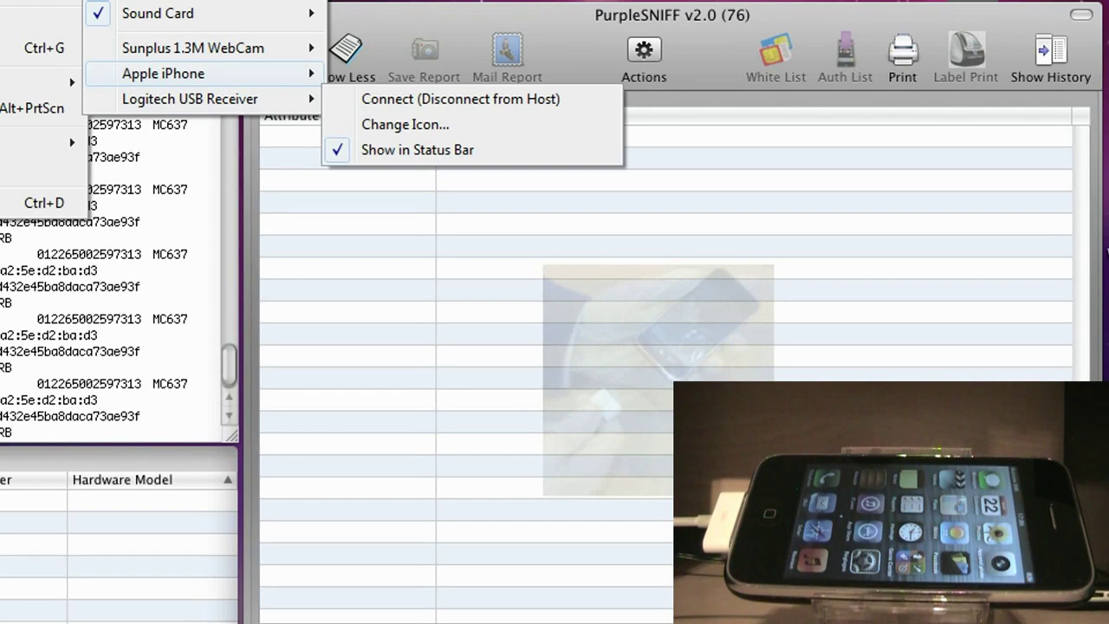
pyautogui.press('Return')
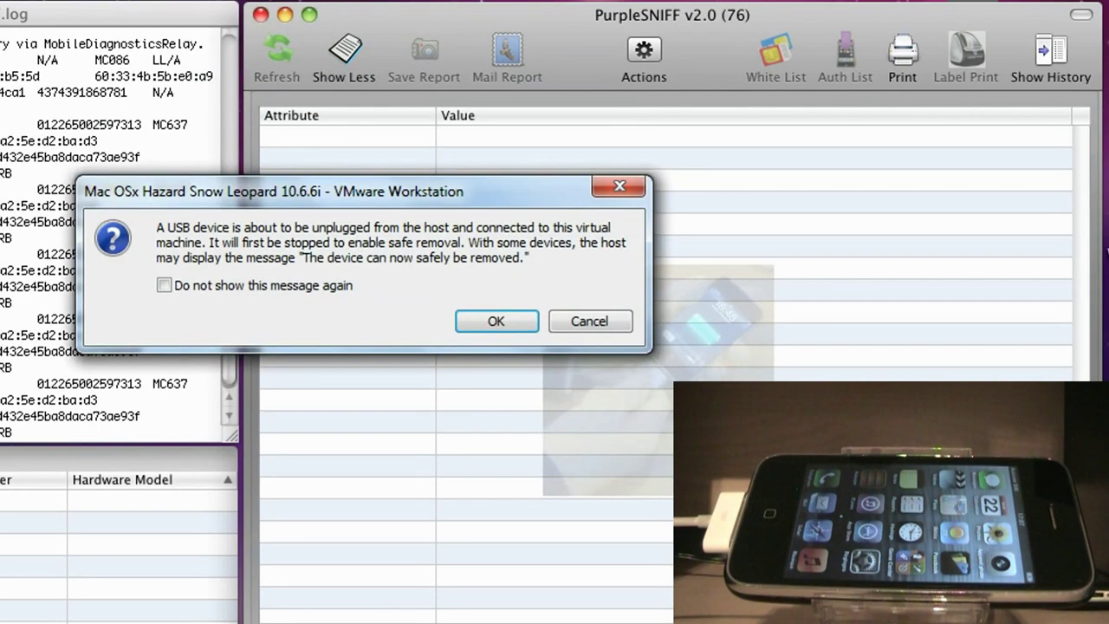
pyautogui.press('Return')
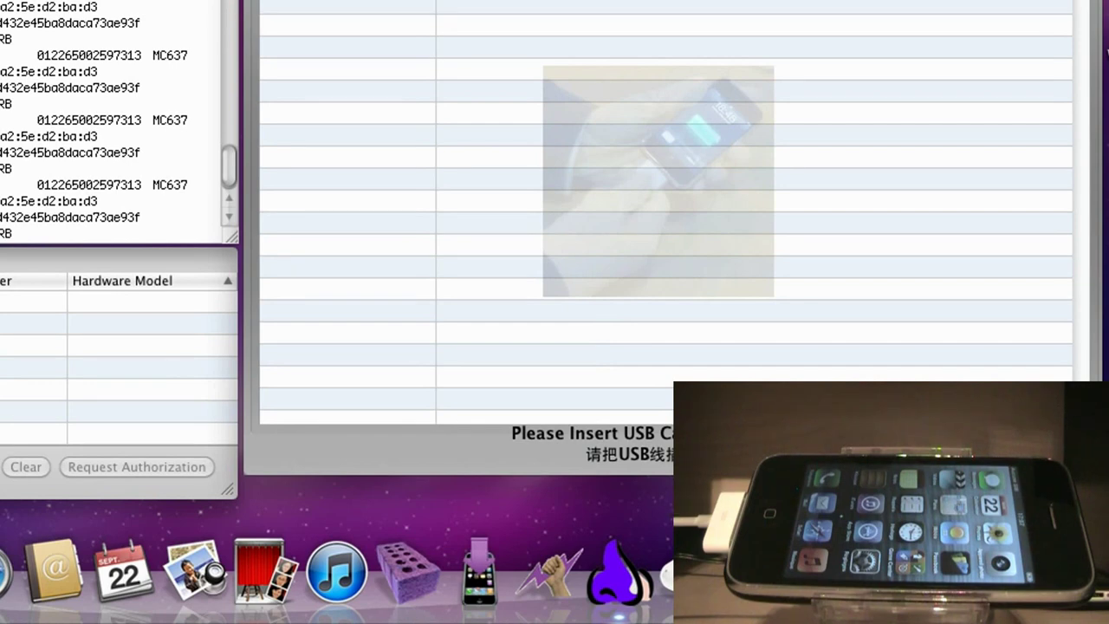
# Step: Reposition the main PurpleSNIFF window and force quit iTunes
pyautogui.moveTo(666, 2); pyautogui.dragTo(317, 45)
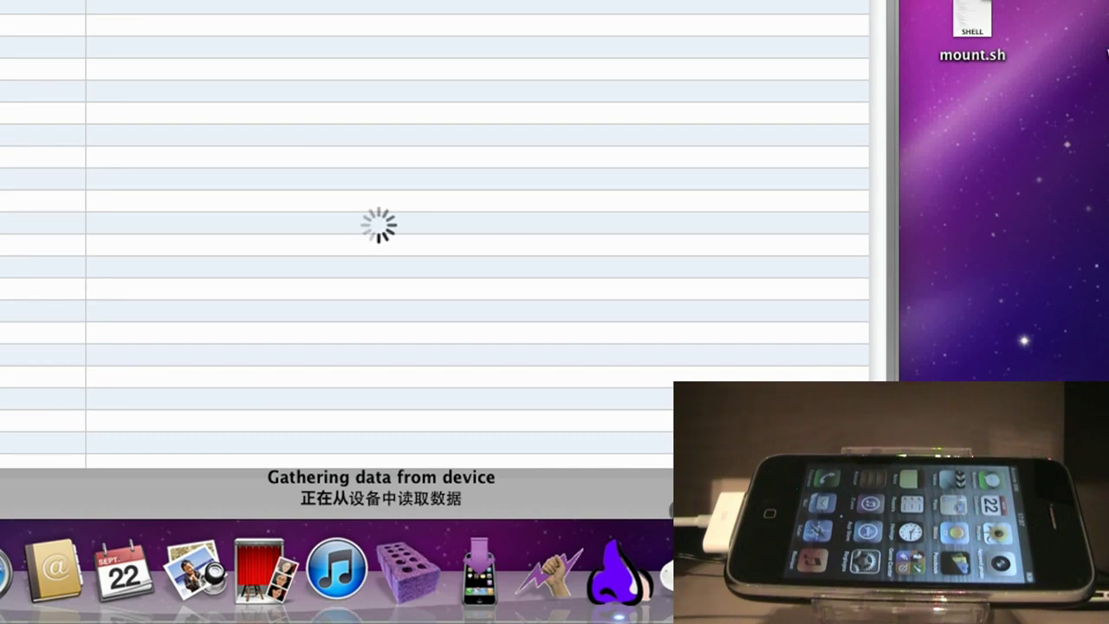
pyautogui.rightClick(354, 543)
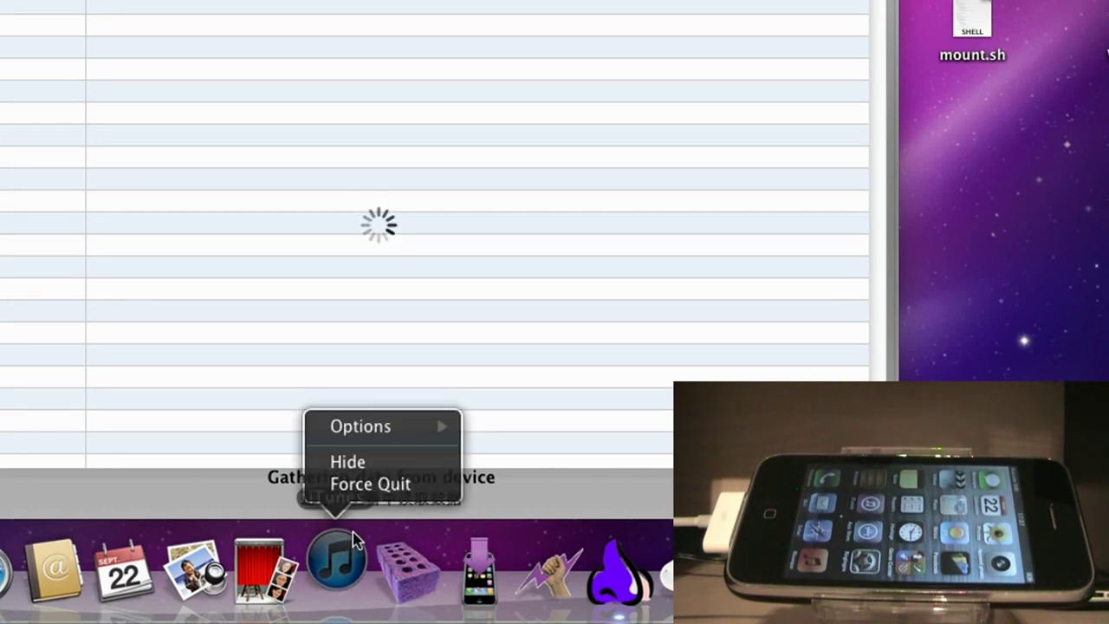
pyautogui.click(377, 485)
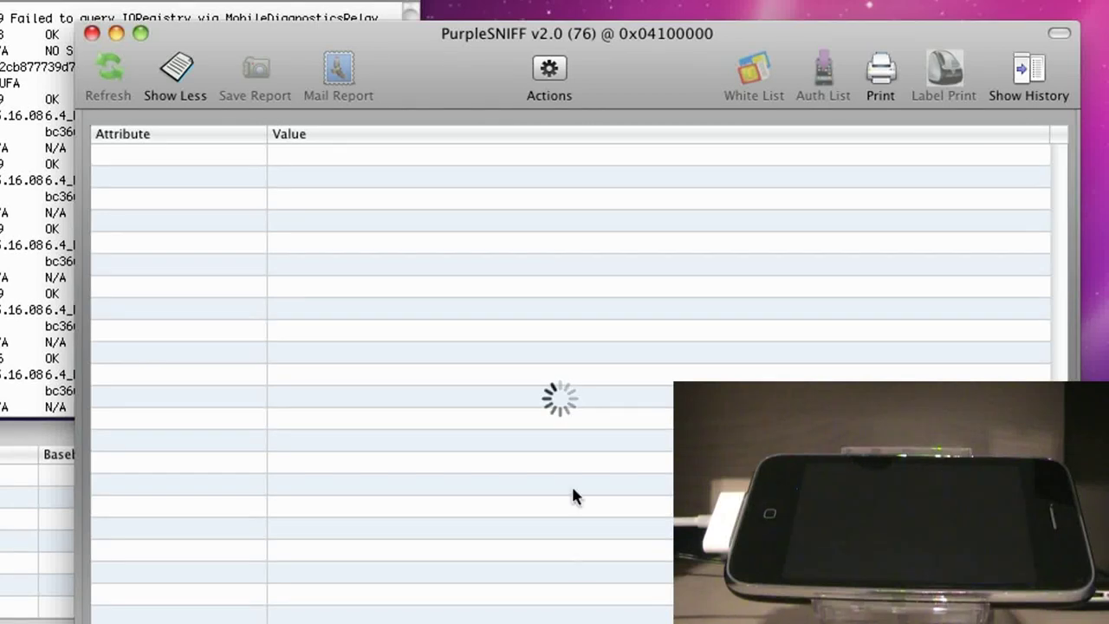
# Step: Move the main window aside to expose the log and ECID List, and bring it back over them
pyautogui.moveTo(533, 35); pyautogui.dragTo(891, 30)
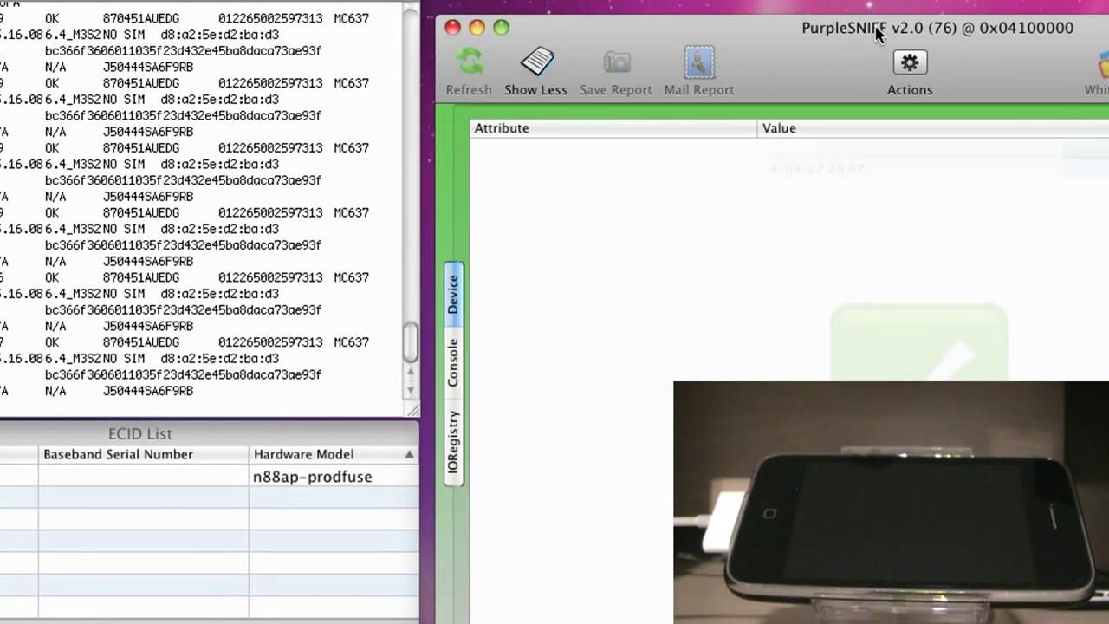
pyautogui.moveTo(877, 31); pyautogui.dragTo(517, 22)
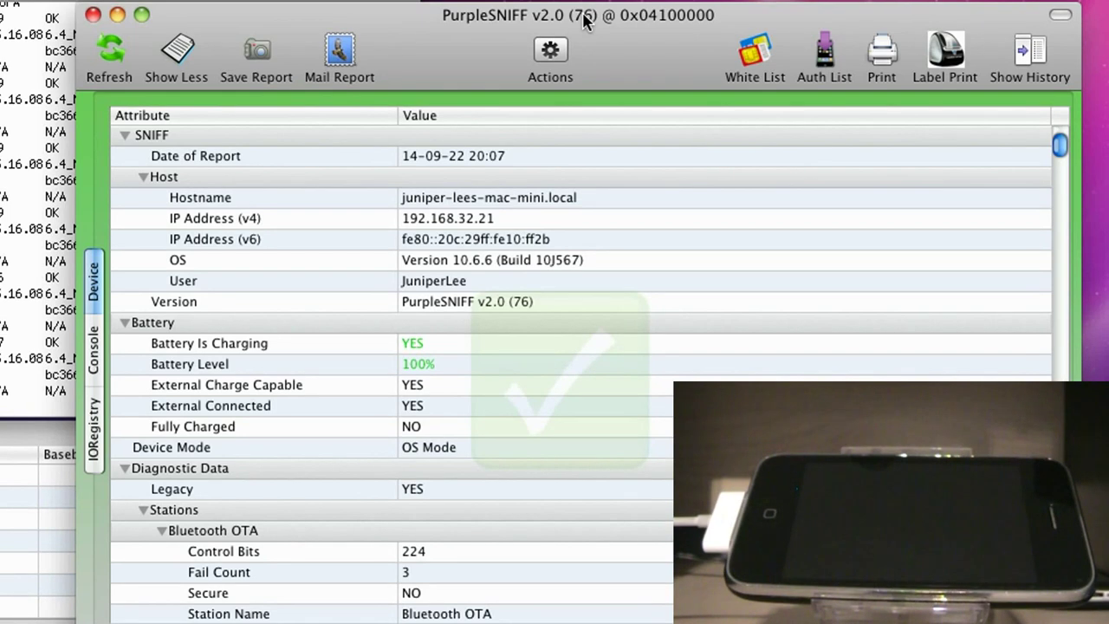
pyautogui.moveTo(587, 21); pyautogui.dragTo(574, 19)
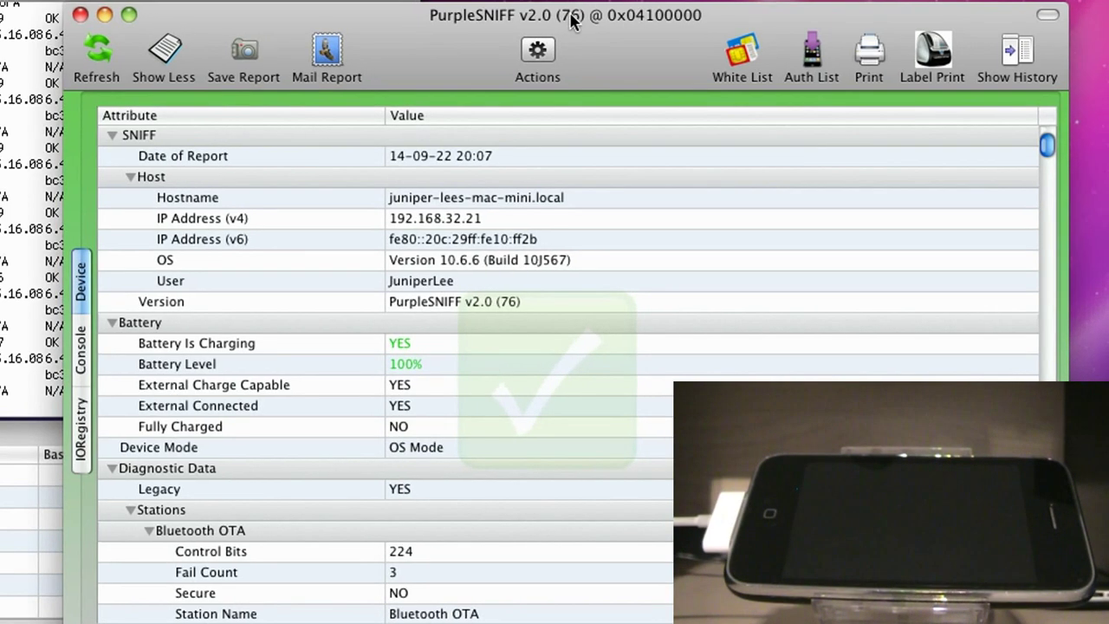
# Step: Check the latest log entry, select the n88ap-prodfuse device in the ECID List, and return to the main window
pyautogui.click(27, 124)
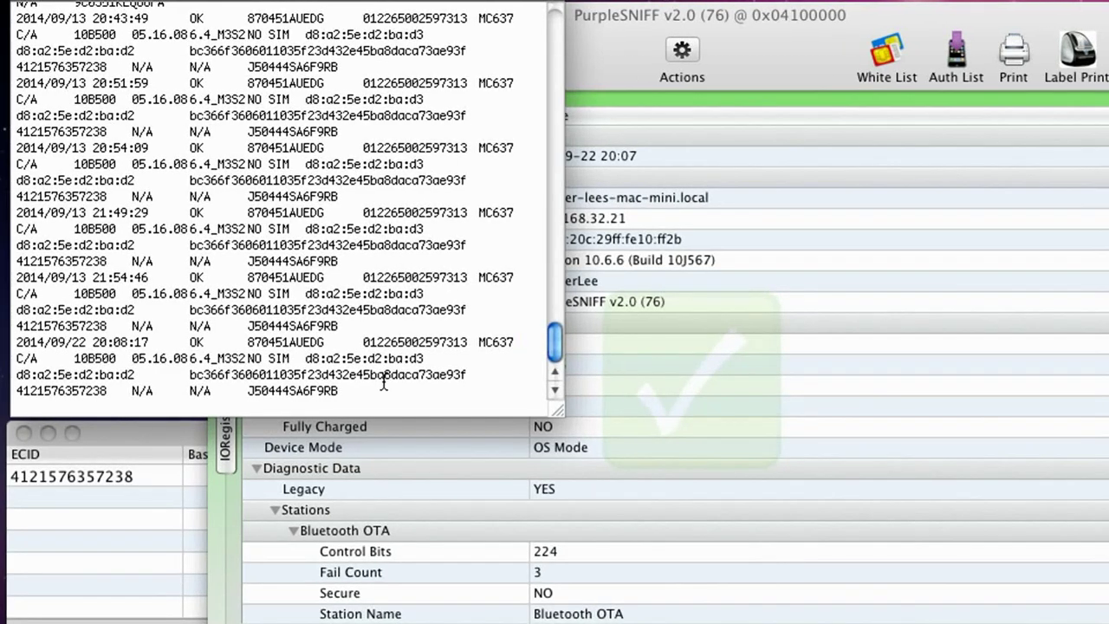
pyautogui.click(160, 509)
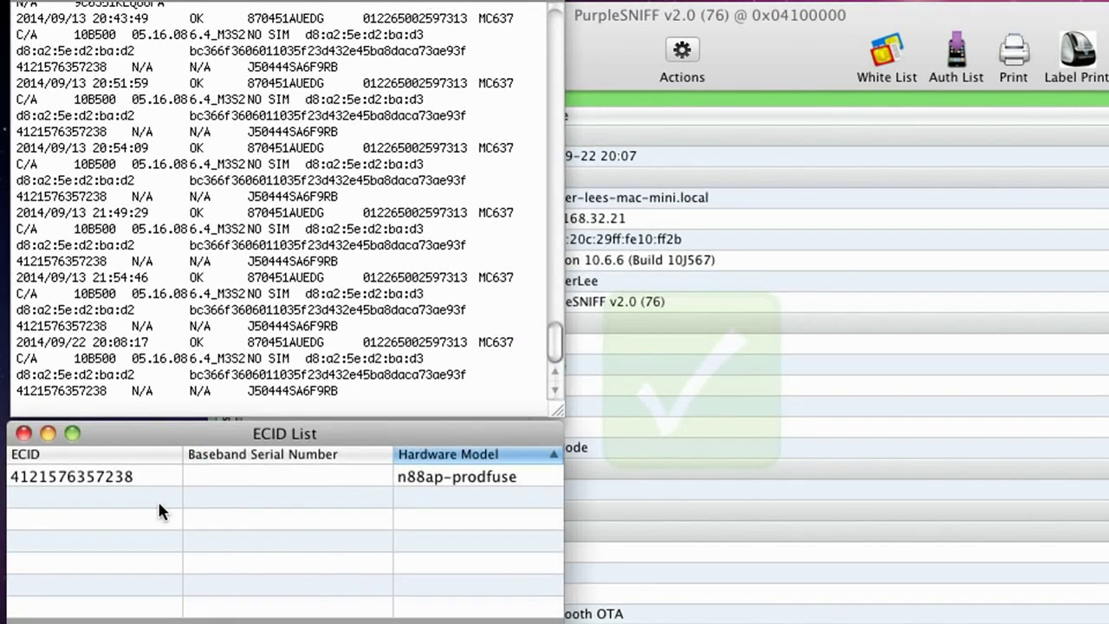
pyautogui.click(453, 485)
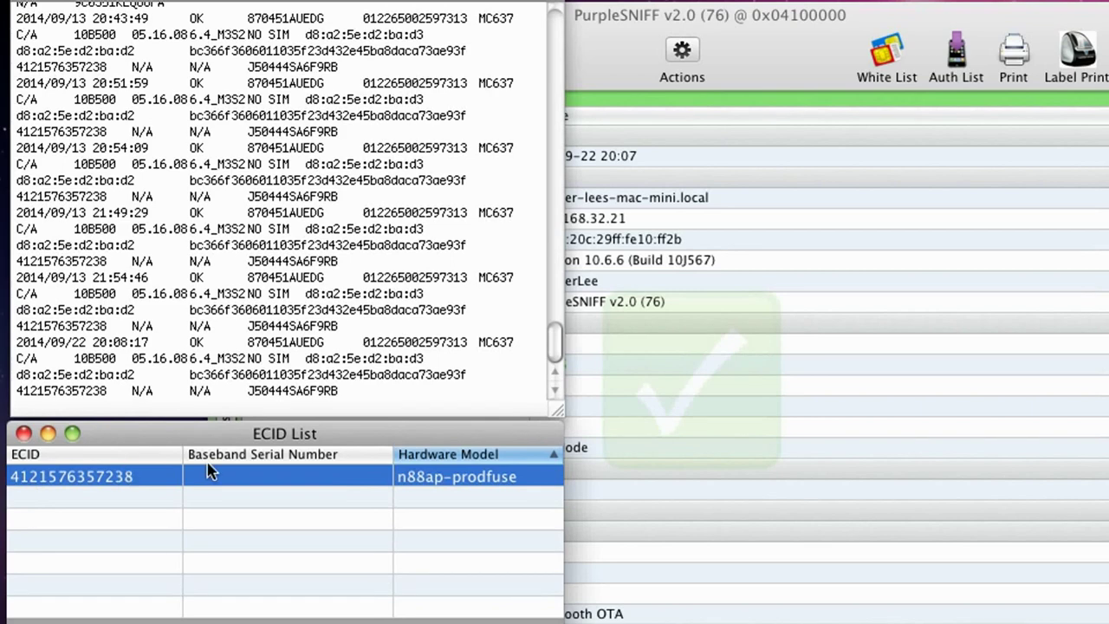
pyautogui.click(553, 345)
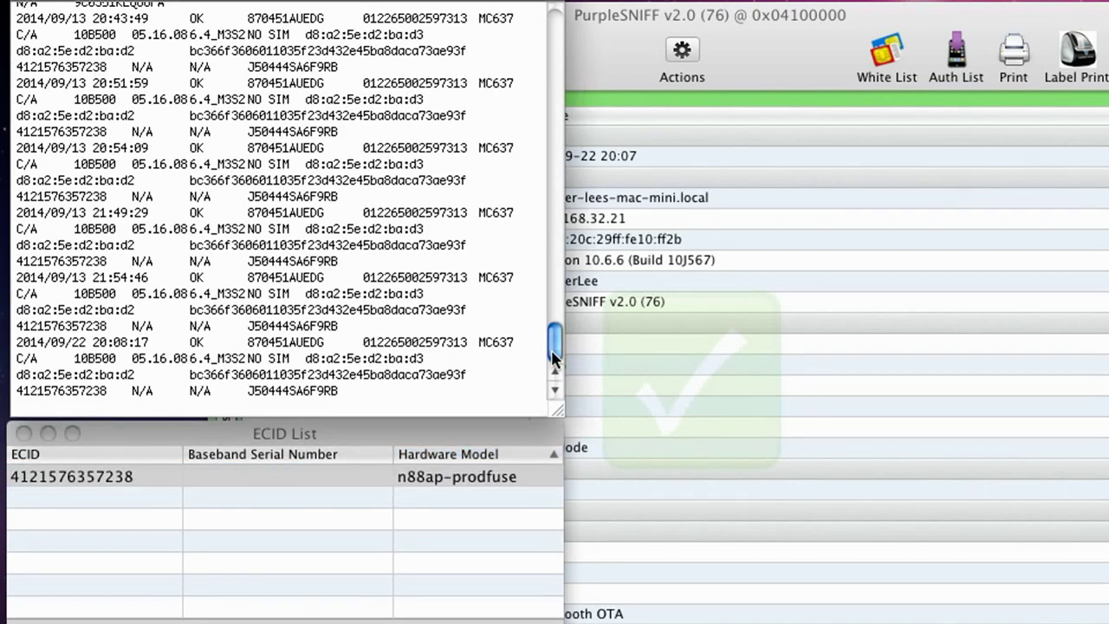
pyautogui.click(709, 386)
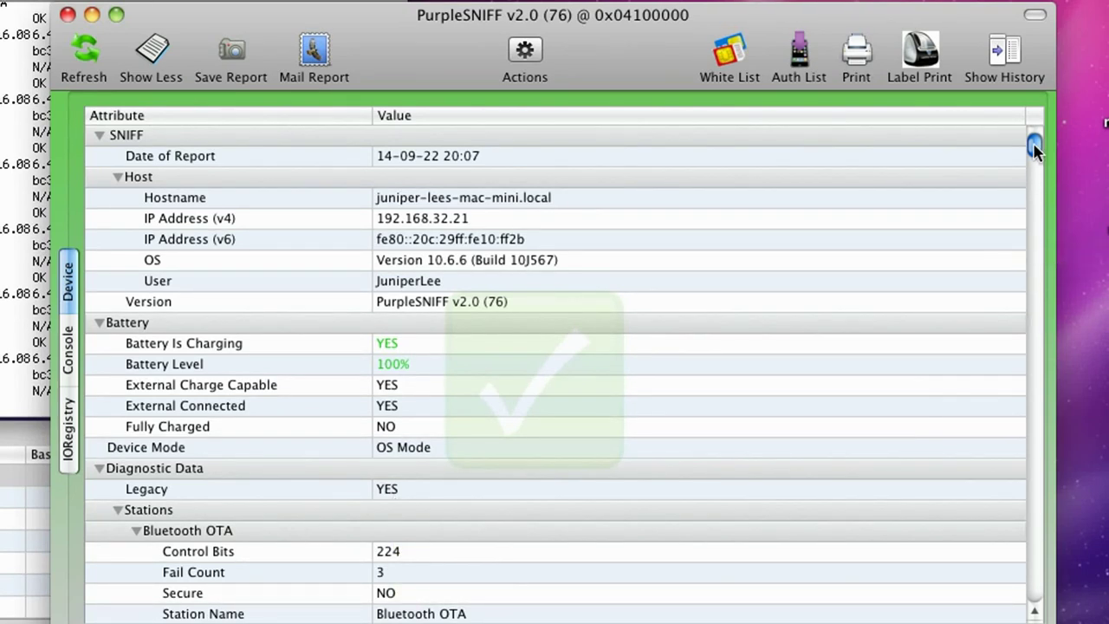
# Step: Review the Diagnostic Data station results in the device report, including Camera, Current Test, FACT and FCT
pyautogui.moveTo(1034, 148); pyautogui.dragTo(1036, 156)
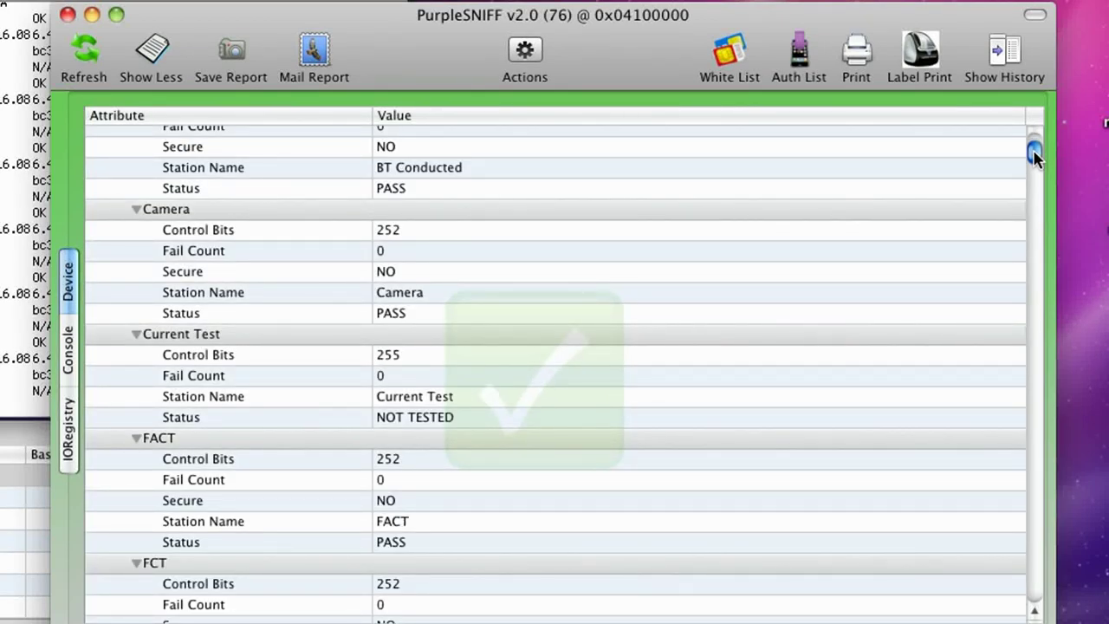
pyautogui.moveTo(1035, 154); pyautogui.dragTo(1036, 156)
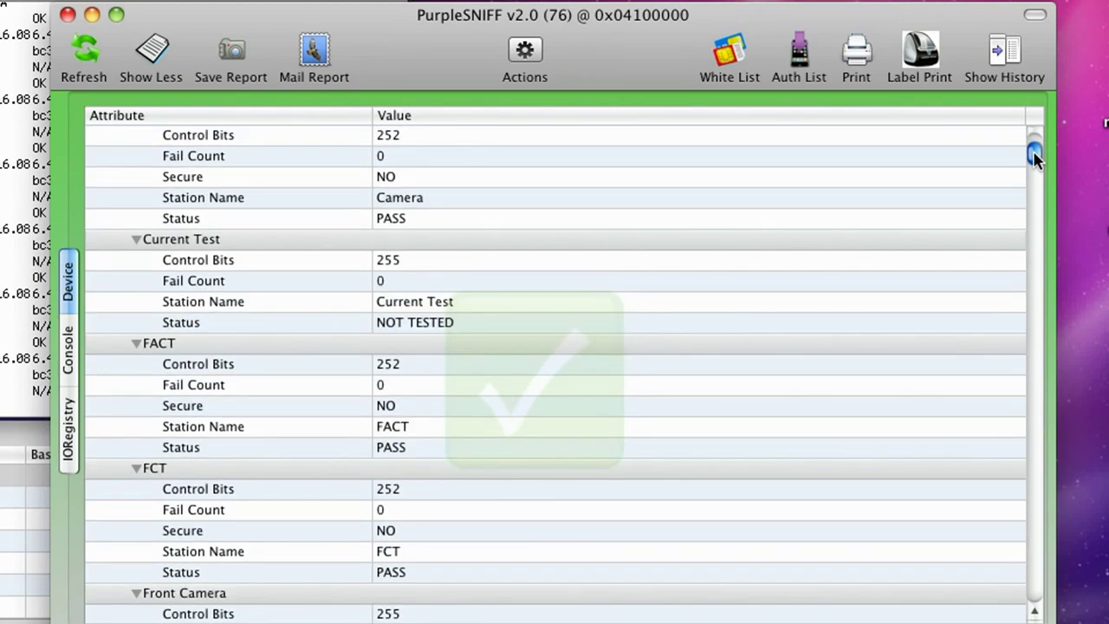
pyautogui.moveTo(1035, 156); pyautogui.dragTo(1036, 178)
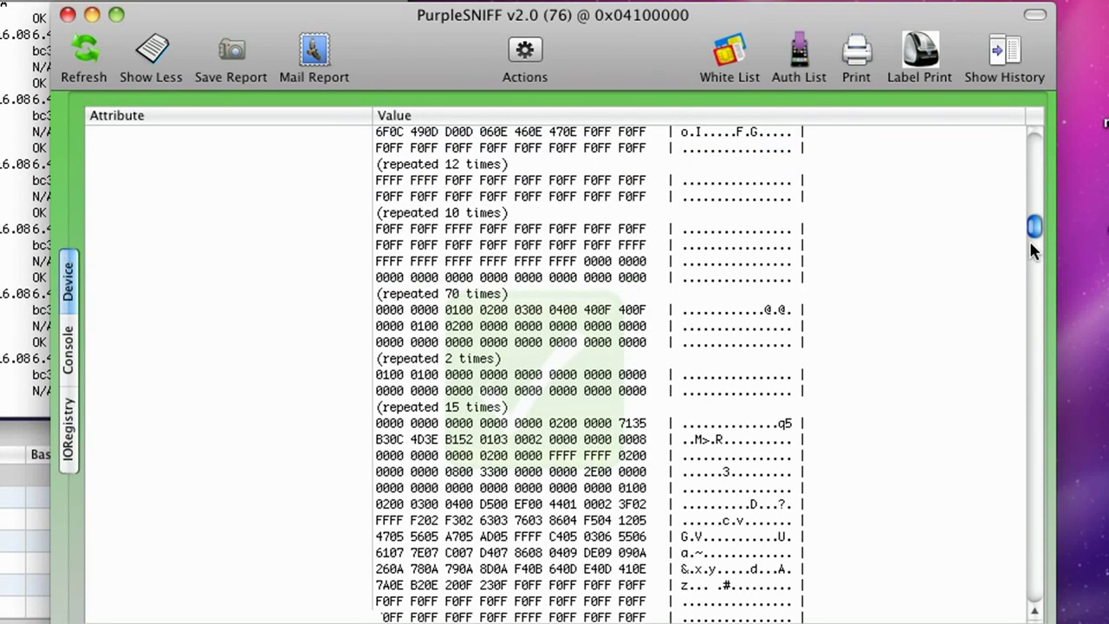
# Step: Examine the factory Disk Usage values and the NAND Info hex dump in the device report
pyautogui.moveTo(1030, 241); pyautogui.dragTo(1031, 248)
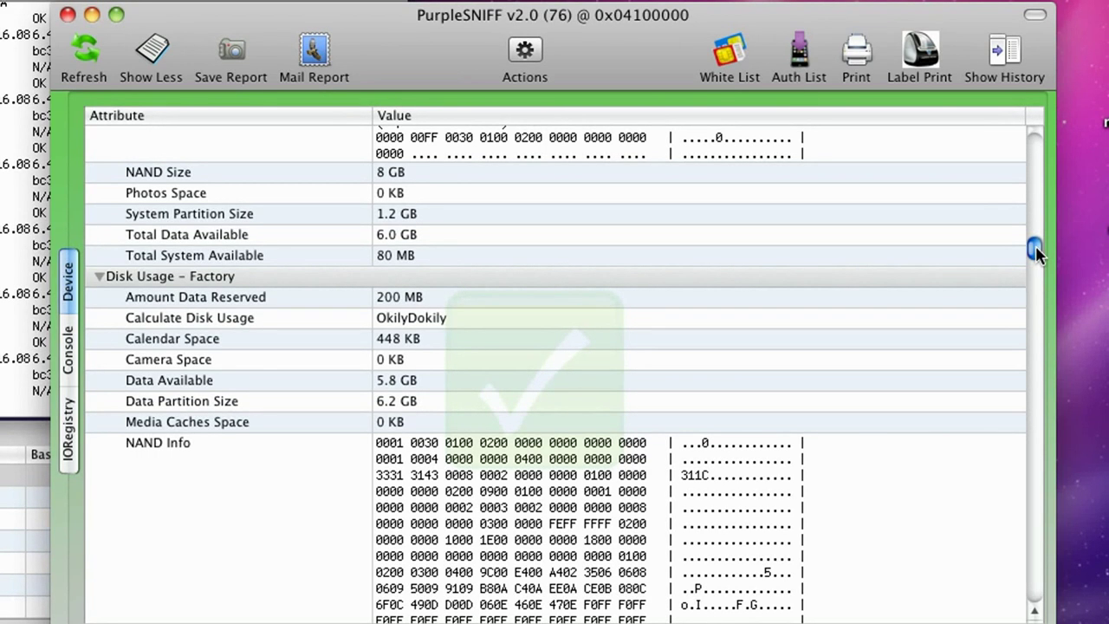
pyautogui.moveTo(1035, 245); pyautogui.dragTo(1035, 248)
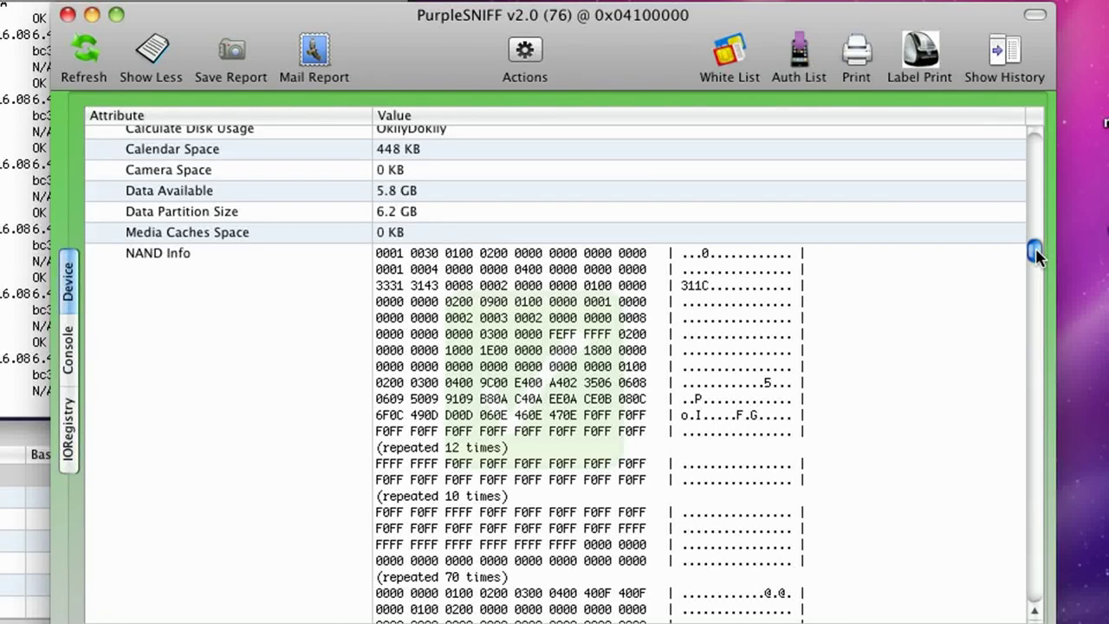
pyautogui.scroll(-5, 1036, 254)
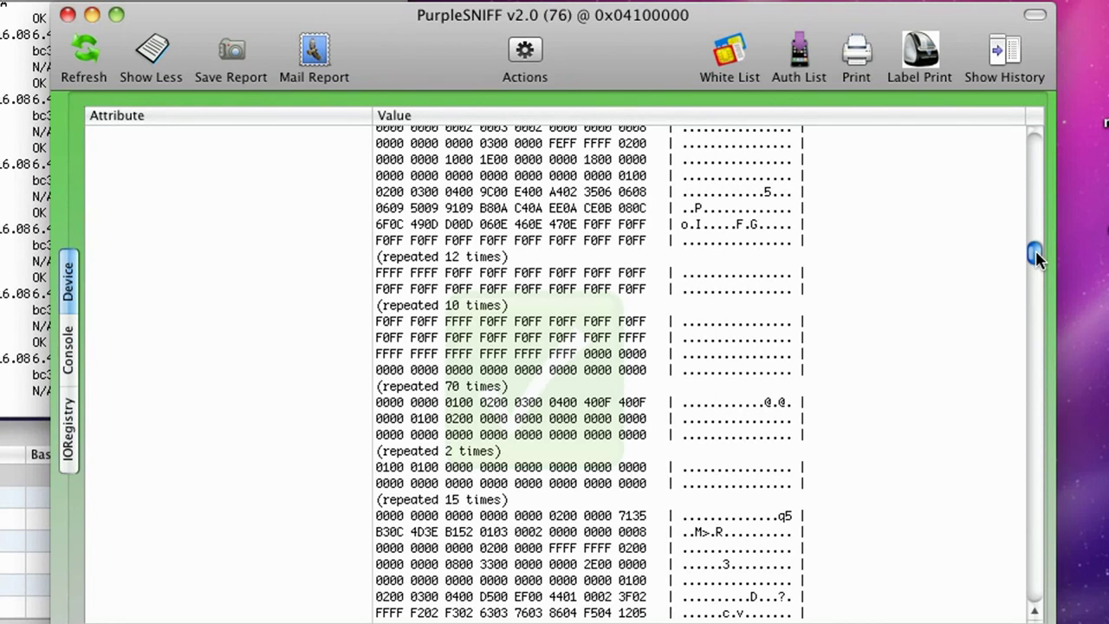
pyautogui.scroll(-2, 1035, 253)
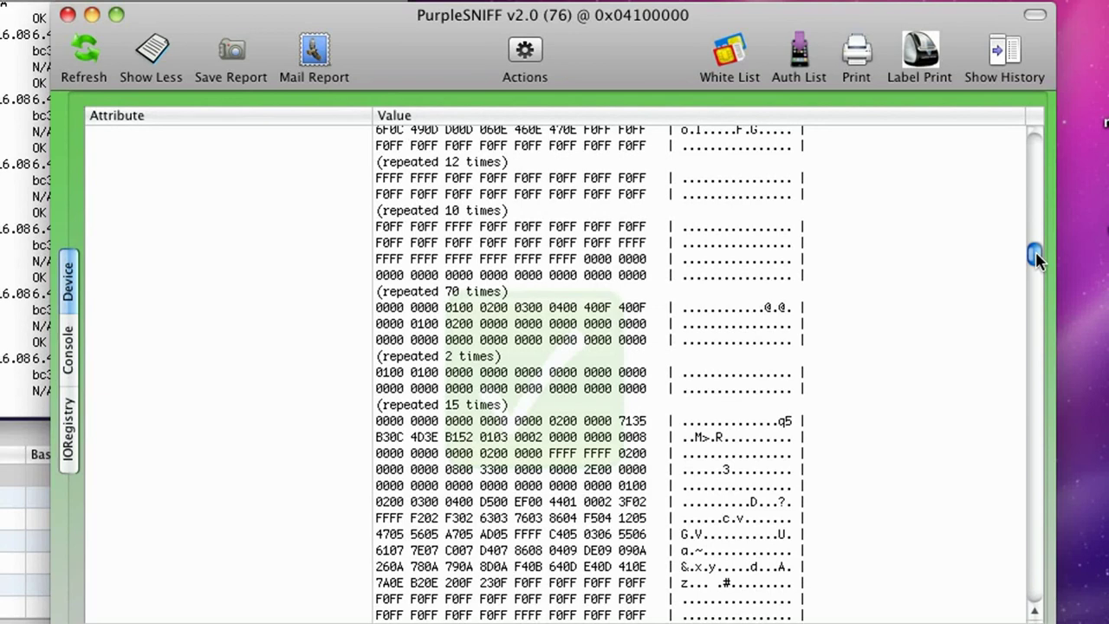
pyautogui.scroll(-4, 1035, 253)
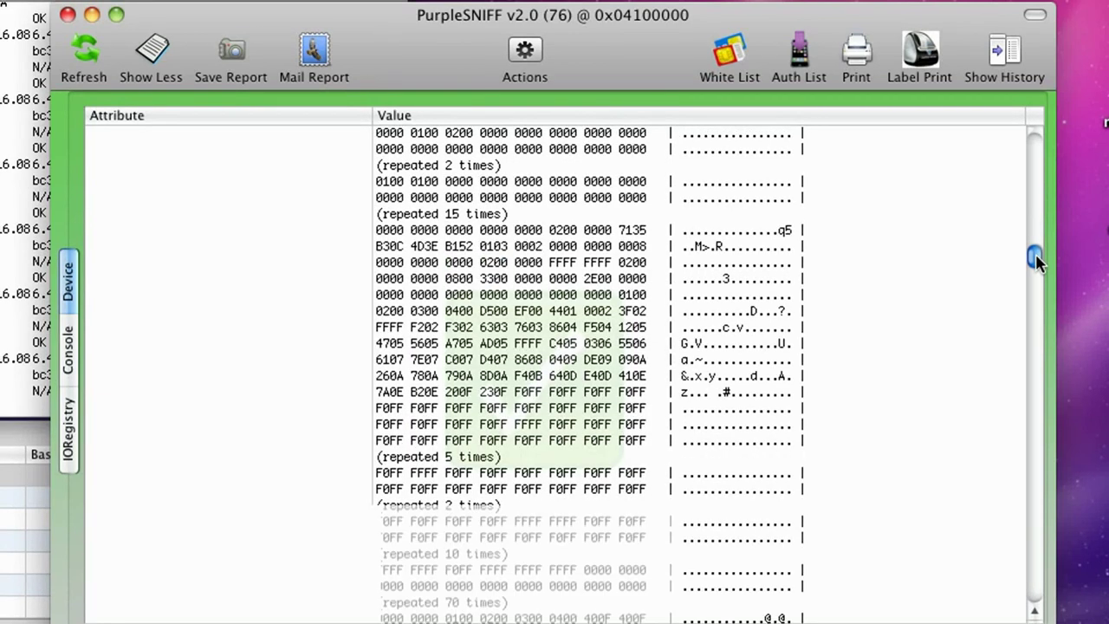
pyautogui.scroll(-6, 1035, 260)
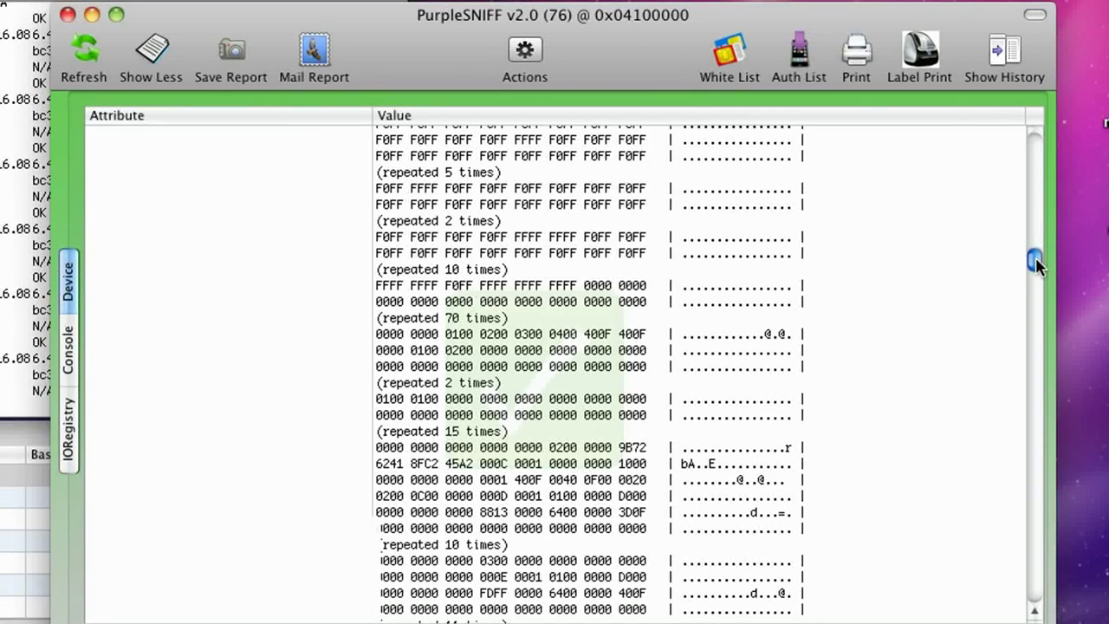
pyautogui.scroll(-4, 1037, 268)
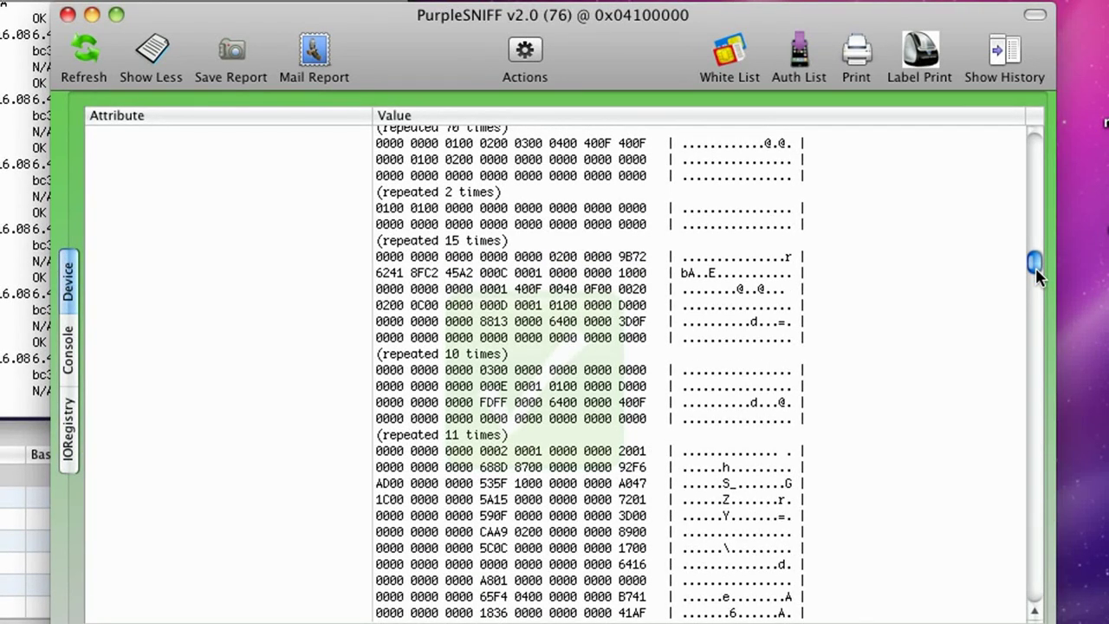
pyautogui.scroll(-8, 1035, 272)
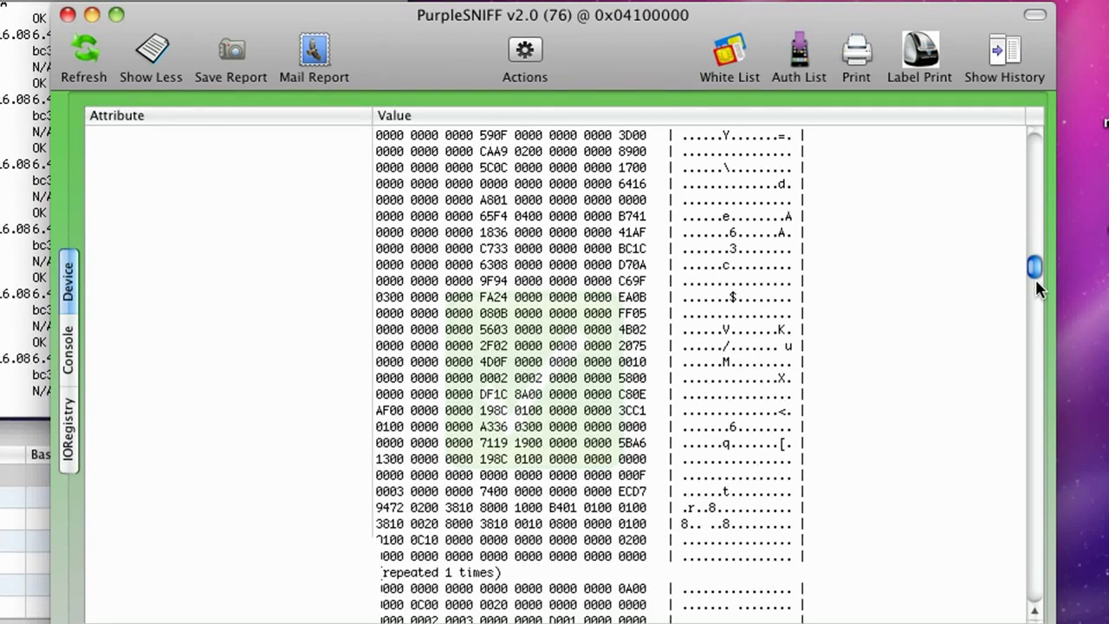
pyautogui.scroll(-8, 1035, 279)
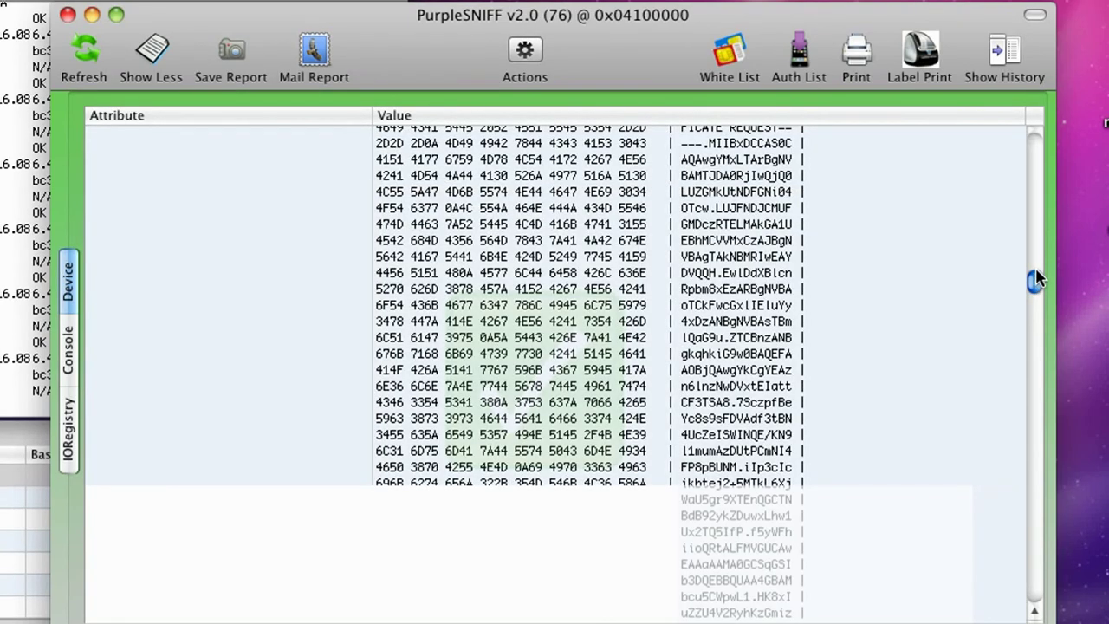
# Step: Find the Activation Info under General and highlight the Activation State entry
pyautogui.moveTo(1037, 279)
pyautogui.mouseDown()
pyautogui.moveTo(1032, 240)
pyautogui.moveTo(1034, 279)
pyautogui.mouseUp()
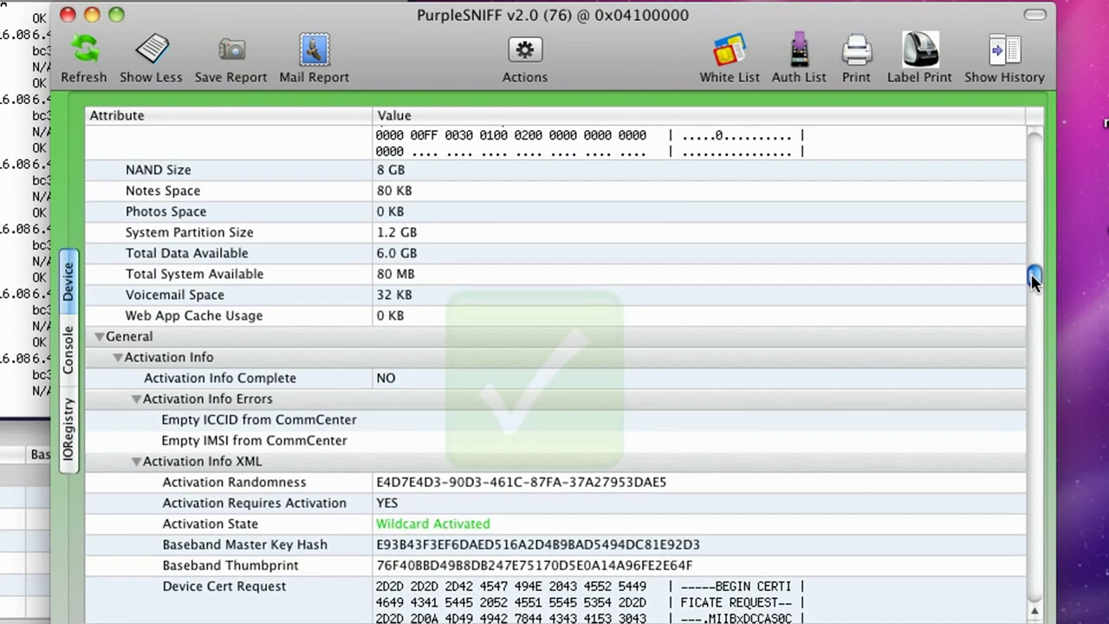
pyautogui.moveTo(1033, 279); pyautogui.dragTo(1033, 279)
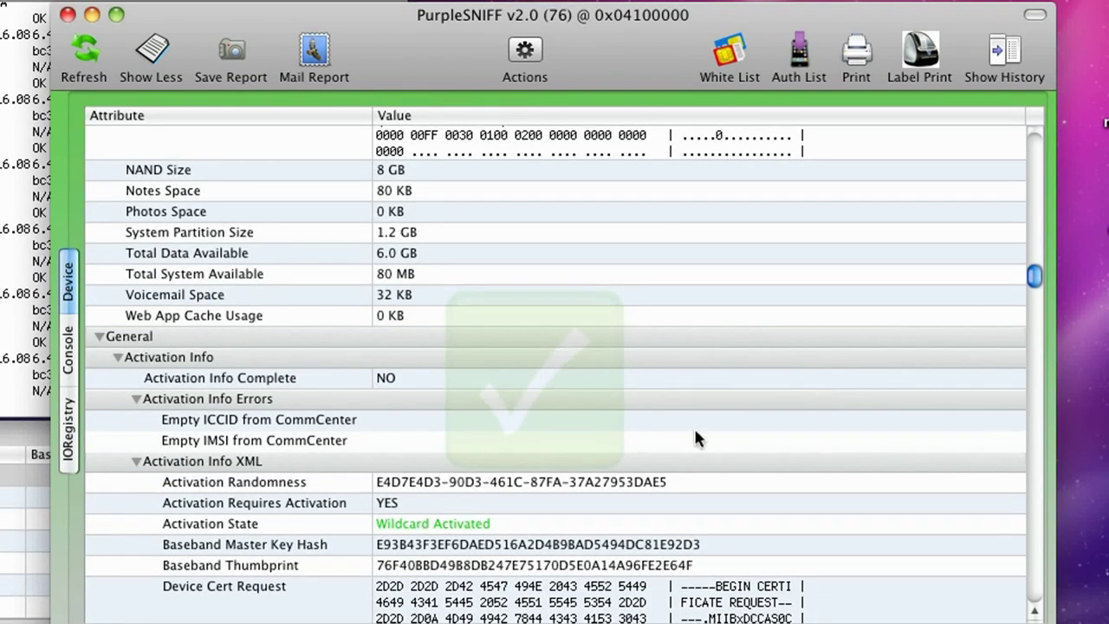
pyautogui.click(499, 528)
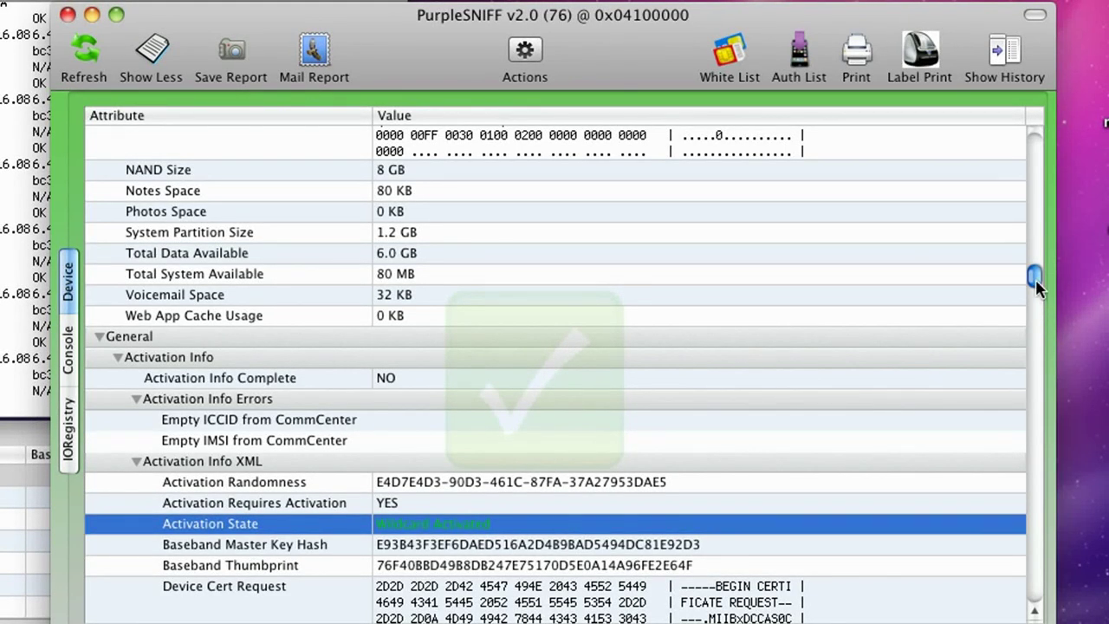
# Step: Highlight the device's Baseband Version entry and the obliteration entry under NVRAM
pyautogui.moveTo(1035, 279); pyautogui.dragTo(1035, 289)
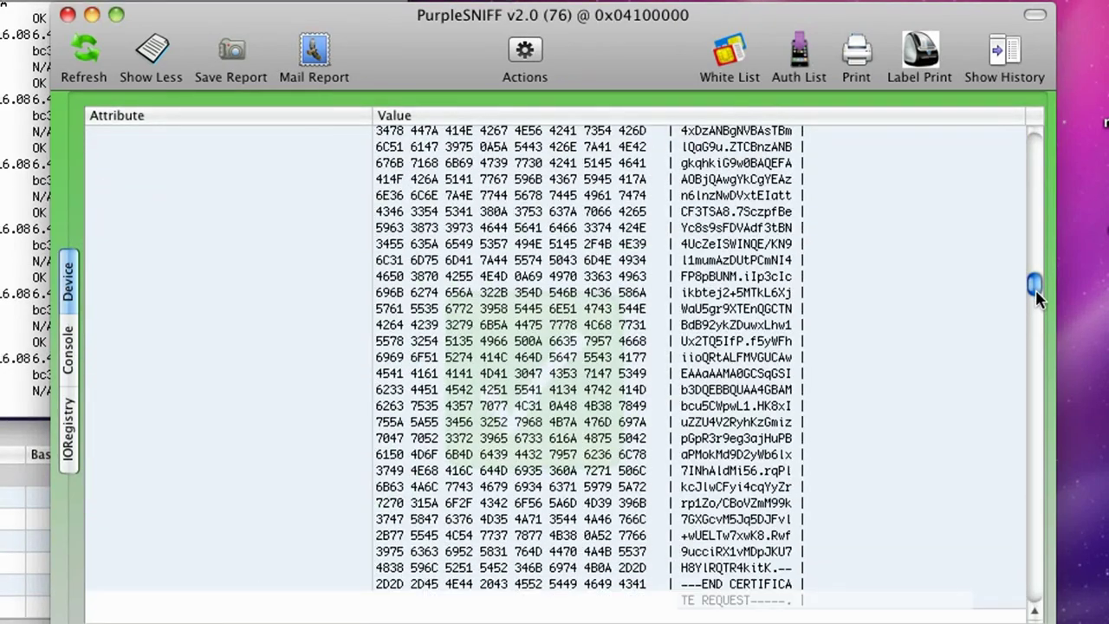
pyautogui.scroll(-3, 1035, 290)
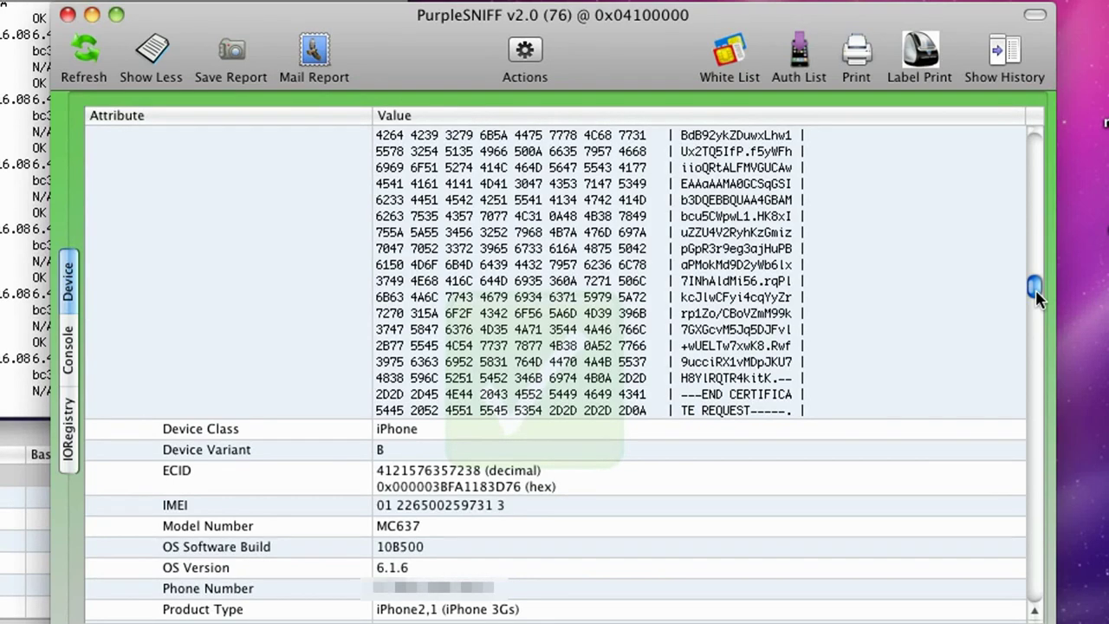
pyautogui.scroll(-10, 1035, 289)
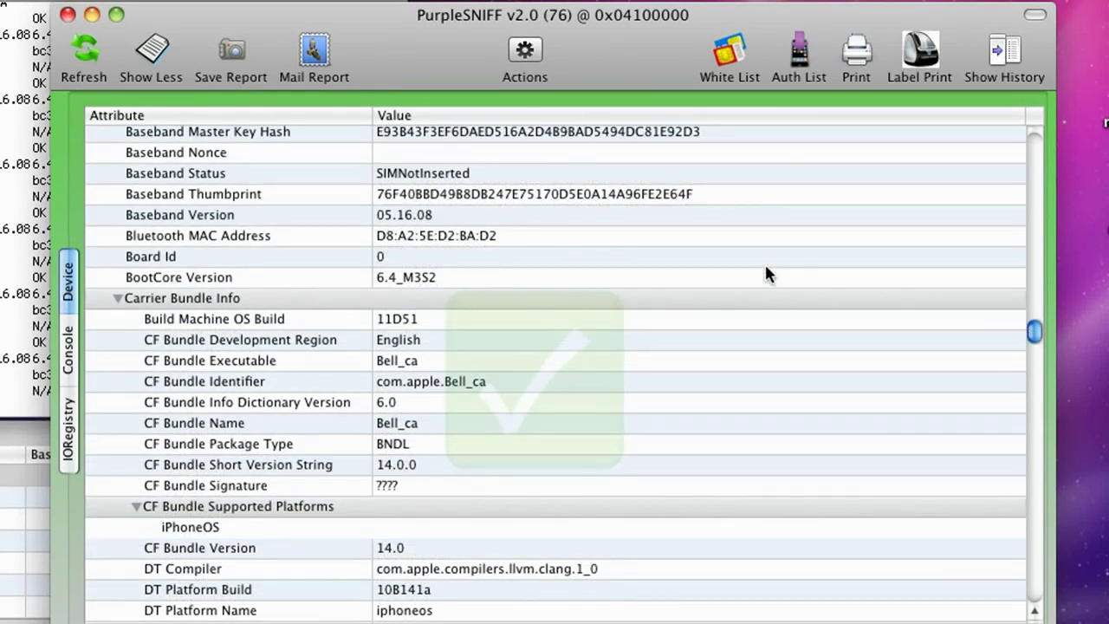
pyautogui.click(533, 218)
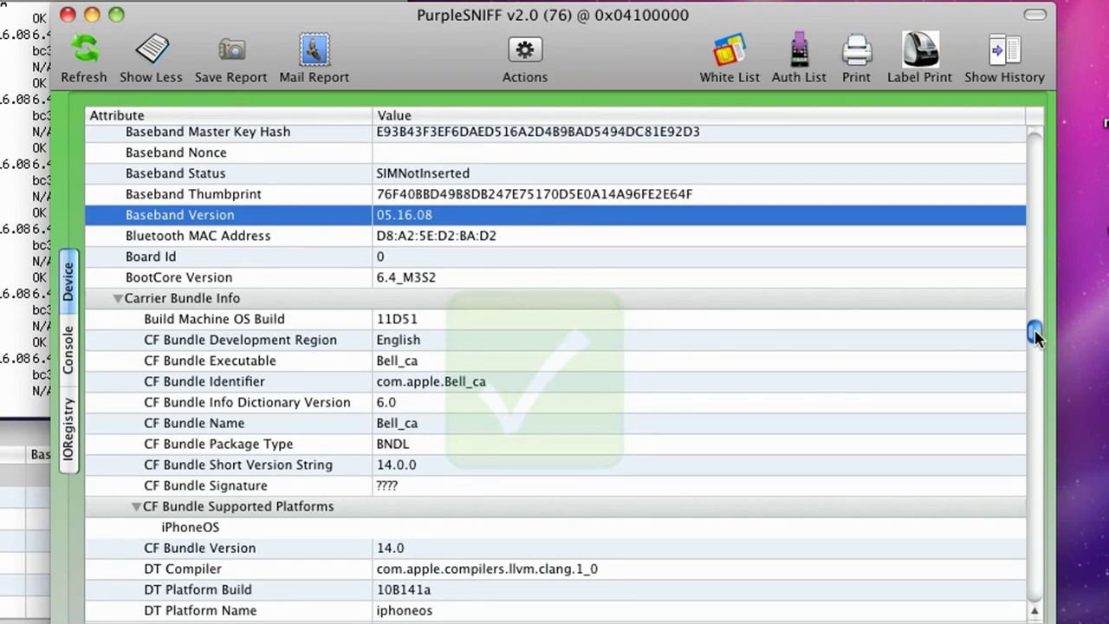
pyautogui.moveTo(1036, 336); pyautogui.dragTo(1037, 349)
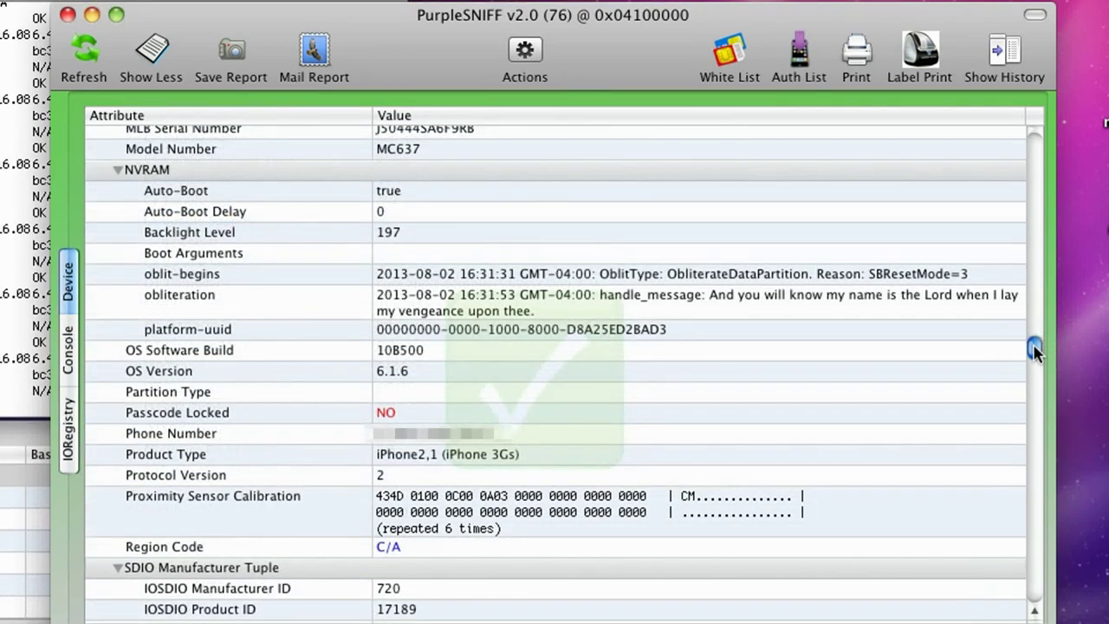
pyautogui.click(974, 308)
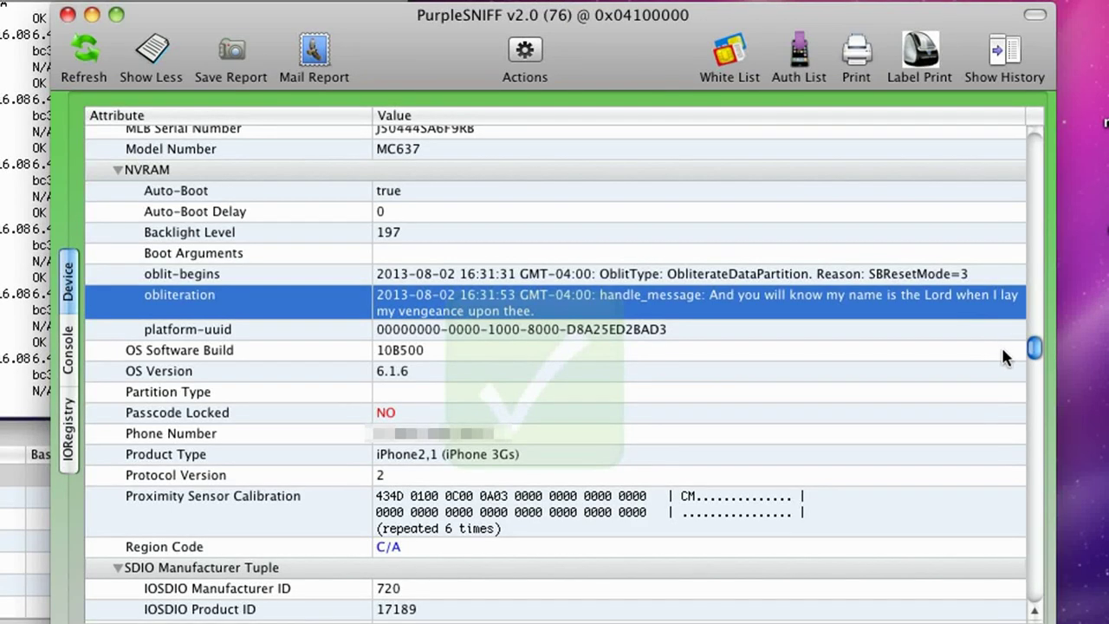
# Step: Highlight the Security Fusing entry and look through the device's keyboard language list
pyautogui.click(1036, 347)
pyautogui.moveTo(1039, 348); pyautogui.dragTo(1040, 353)
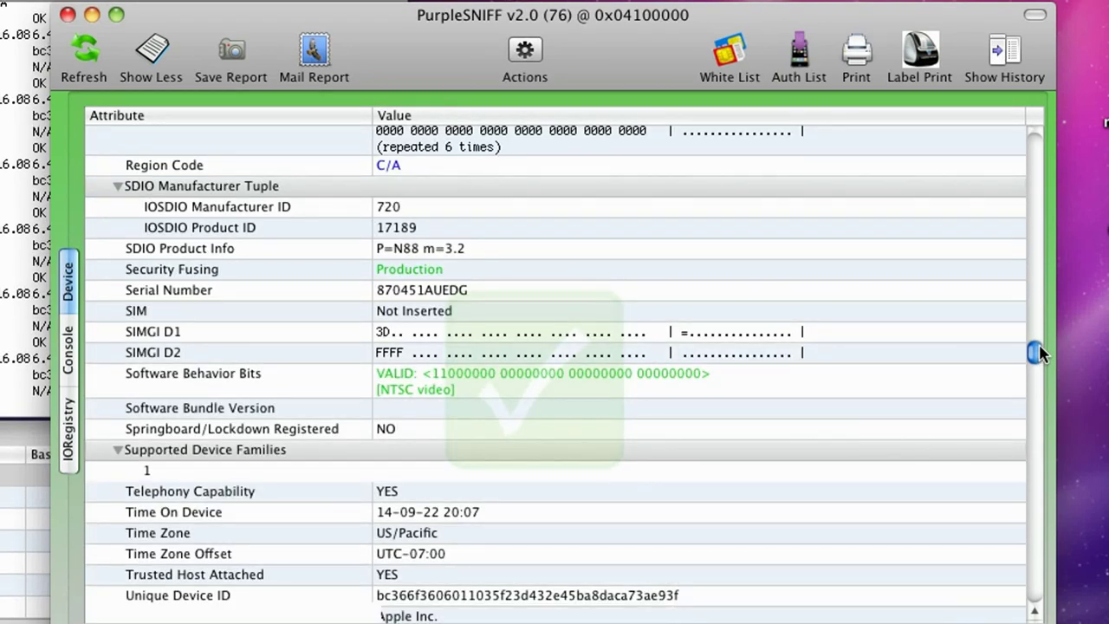
pyautogui.click(592, 270)
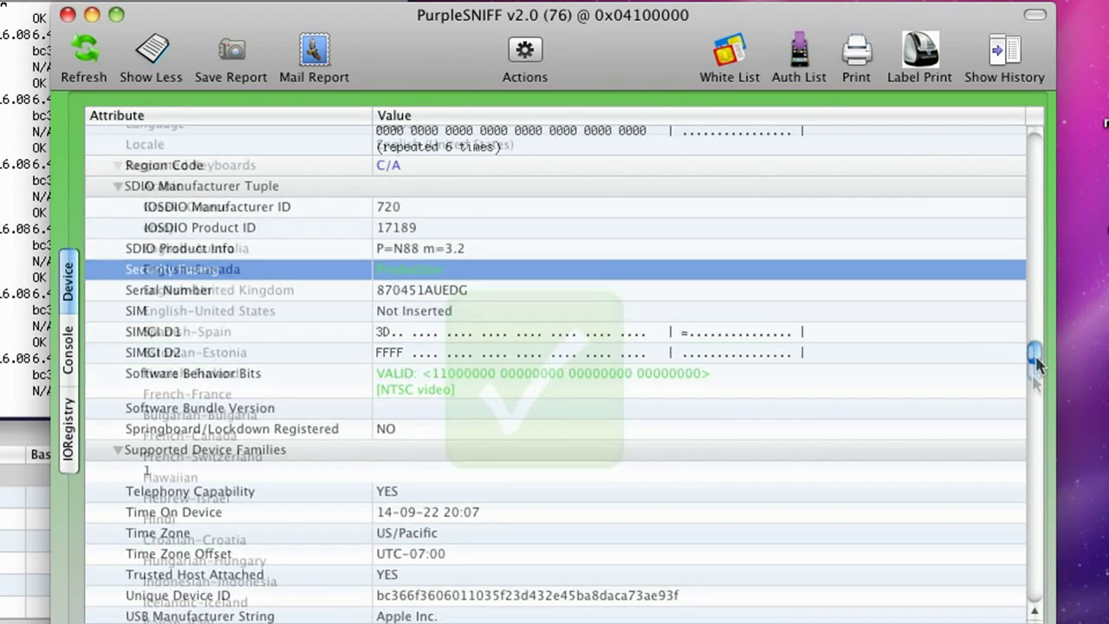
pyautogui.moveTo(1035, 355); pyautogui.dragTo(1031, 375)
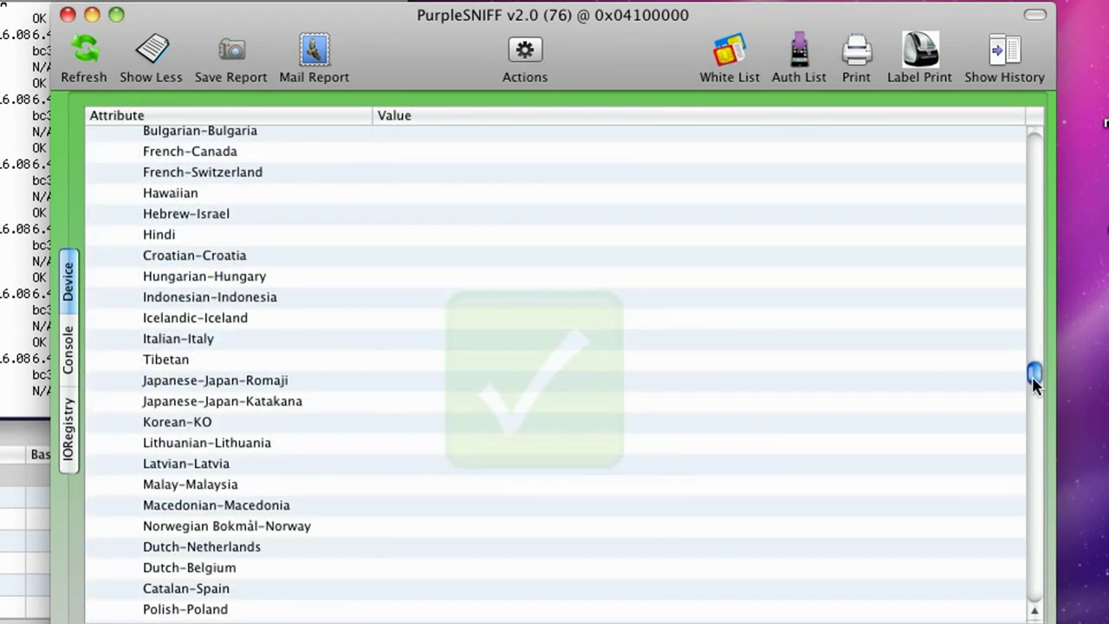
# Step: Look through the device's locale list, the Mobile iTunes Accessibility Languages, and the Apple DRM Version and Audio Codecs entries
pyautogui.moveTo(1031, 376); pyautogui.dragTo(1033, 418)
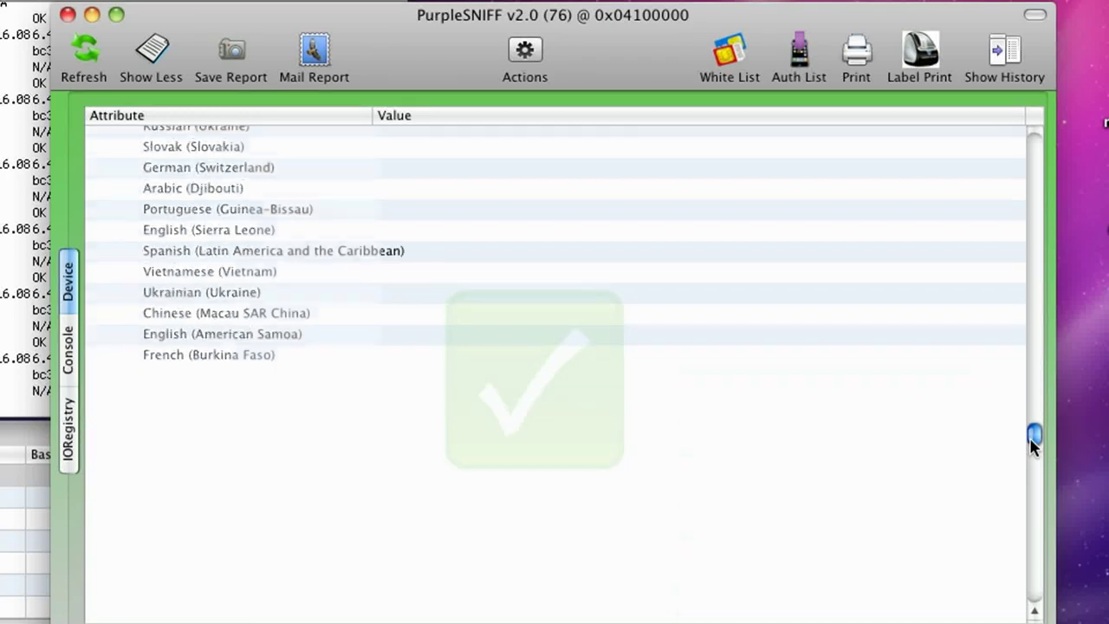
pyautogui.scroll(-5, 1032, 444)
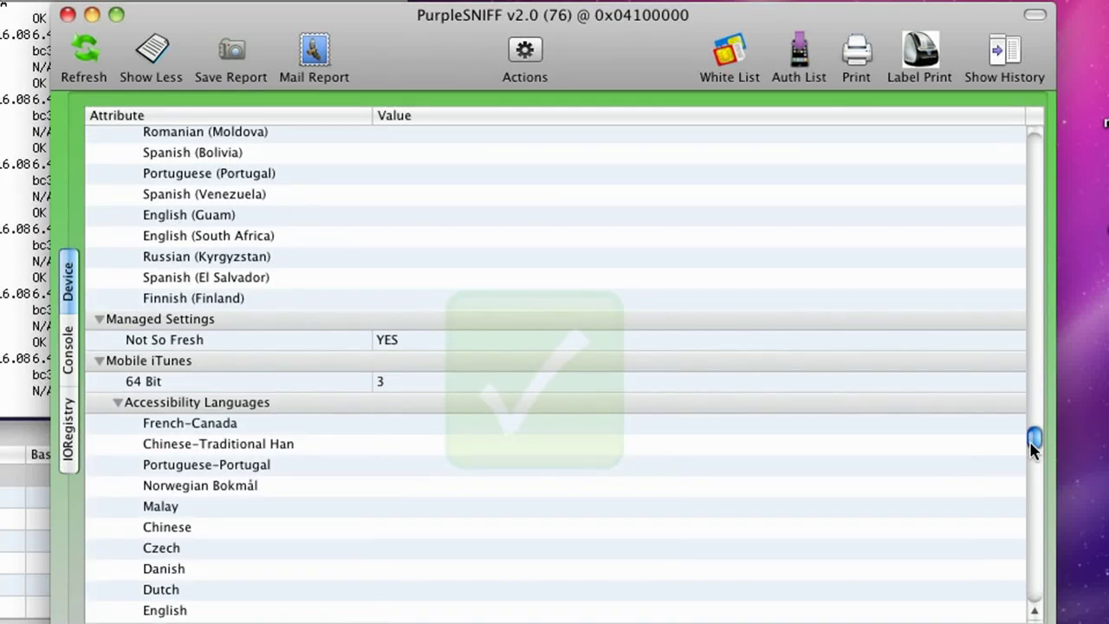
pyautogui.scroll(-3, 1030, 443)
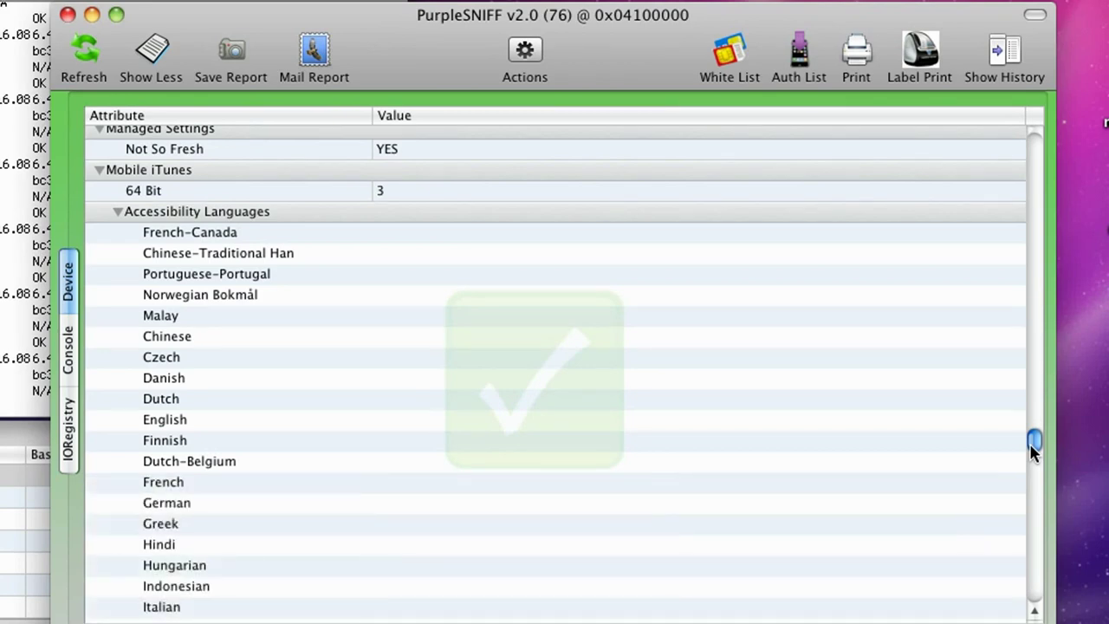
pyautogui.scroll(-3, 1032, 444)
pyautogui.scroll(-4, 1033, 454)
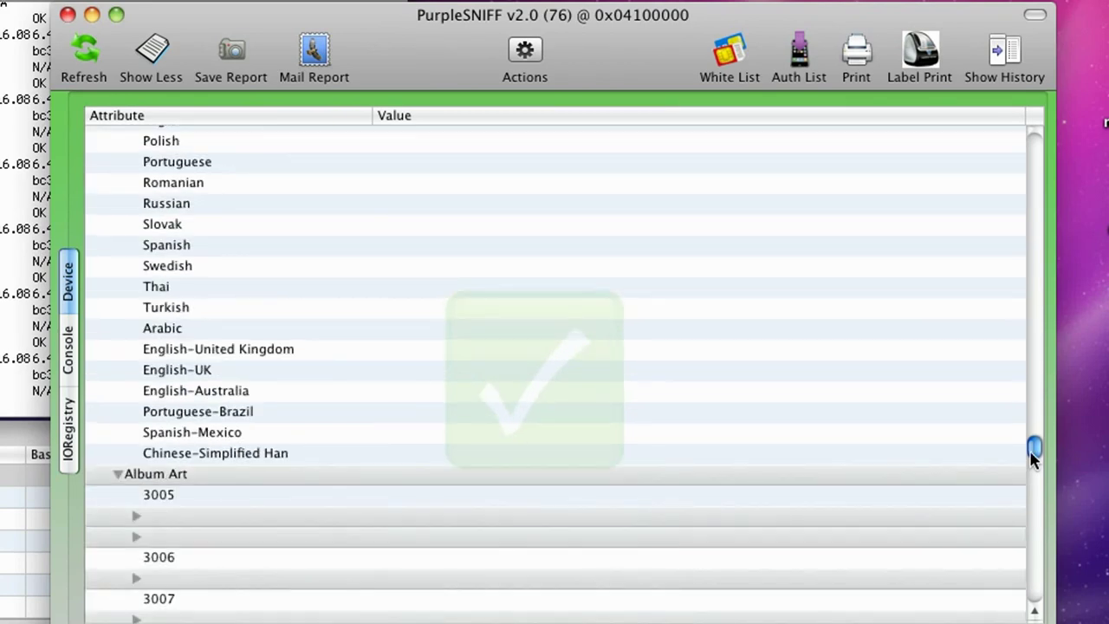
pyautogui.scroll(-8, 1031, 457)
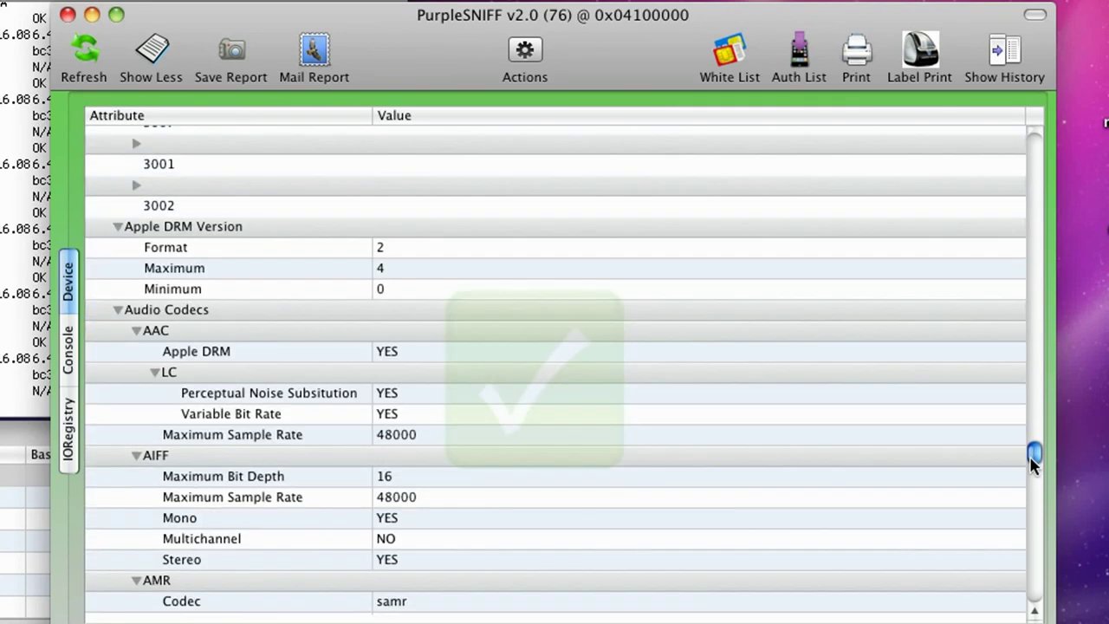
pyautogui.scroll(-2, 1032, 463)
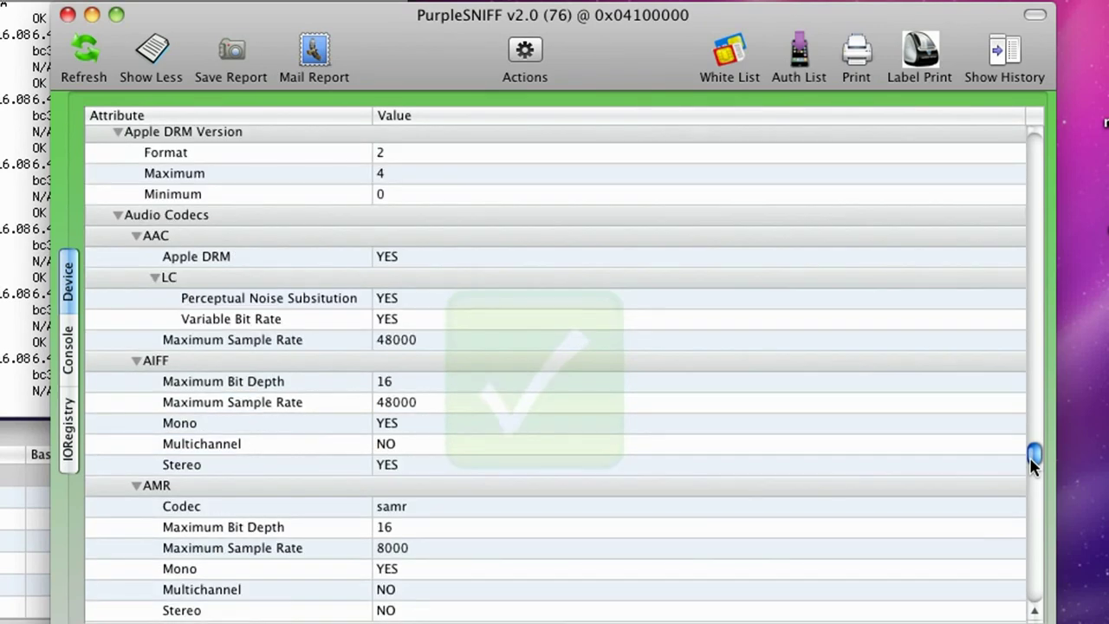
pyautogui.scroll(-3, 1032, 465)
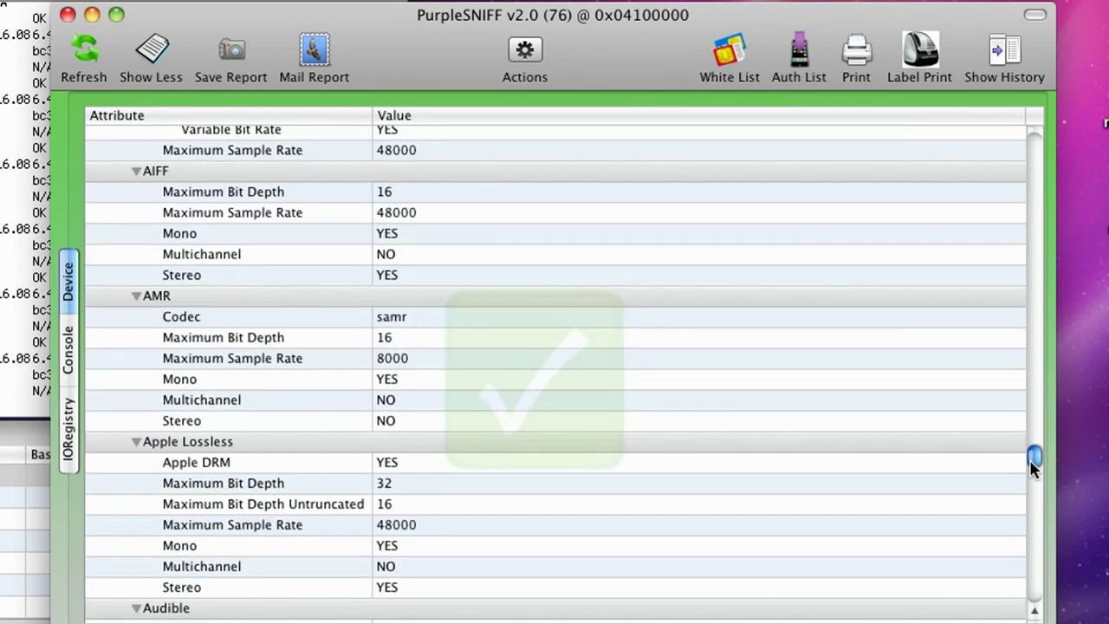
# Step: Examine the Mobile iTunes entries from Home Screen icons and Image Specifications through the Supported Keyboards list
pyautogui.moveTo(1033, 459); pyautogui.dragTo(1037, 517)
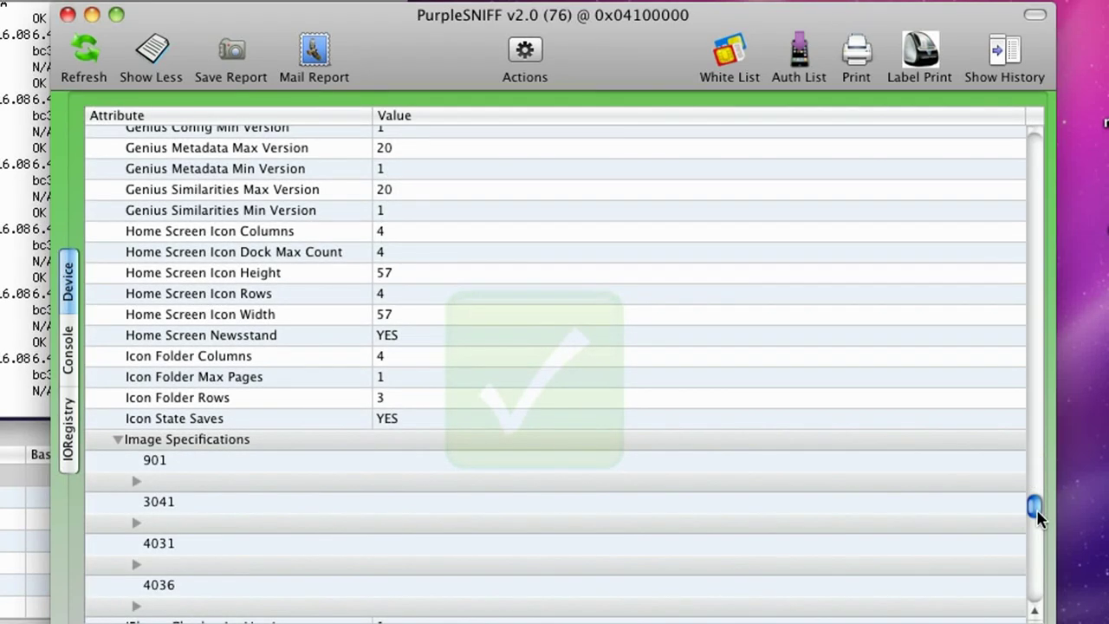
pyautogui.scroll(-3, 1037, 517)
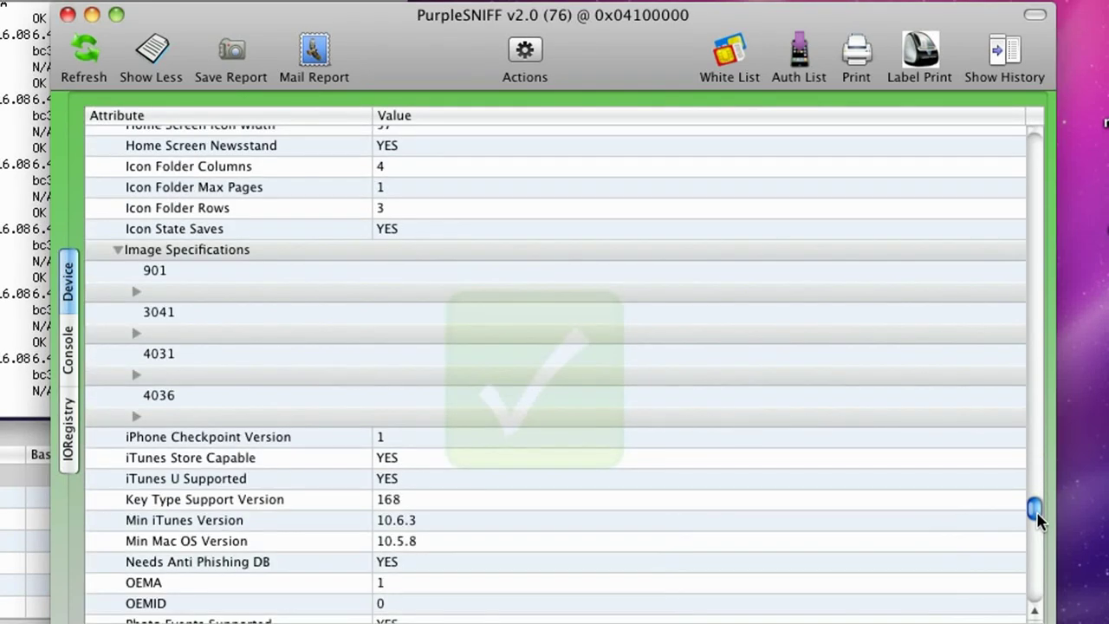
pyautogui.scroll(-2, 1037, 517)
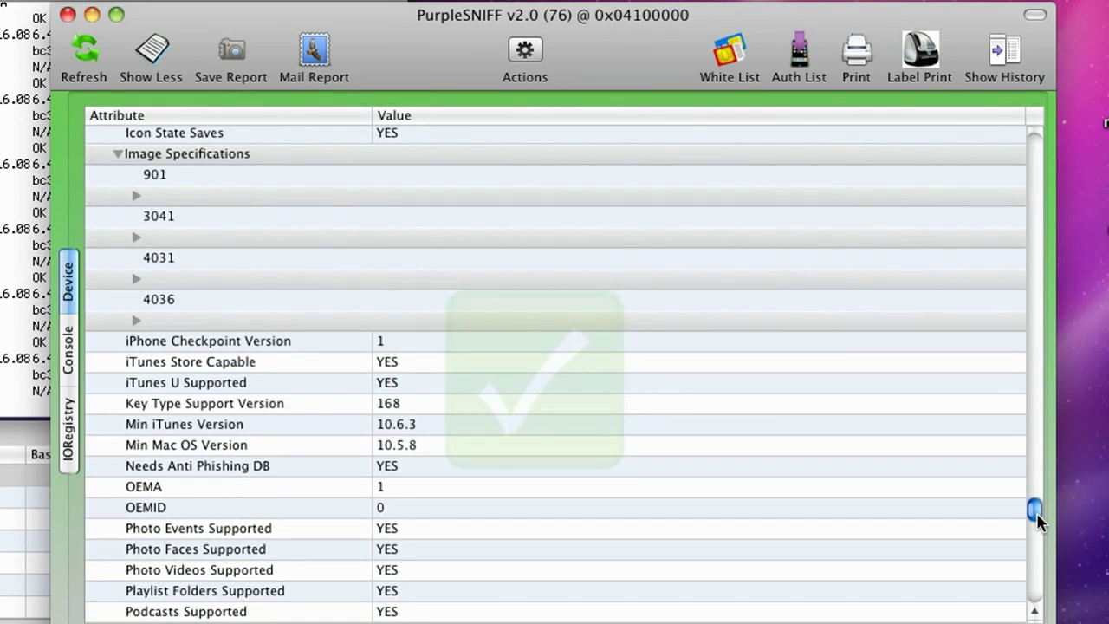
pyautogui.scroll(-5, 1038, 519)
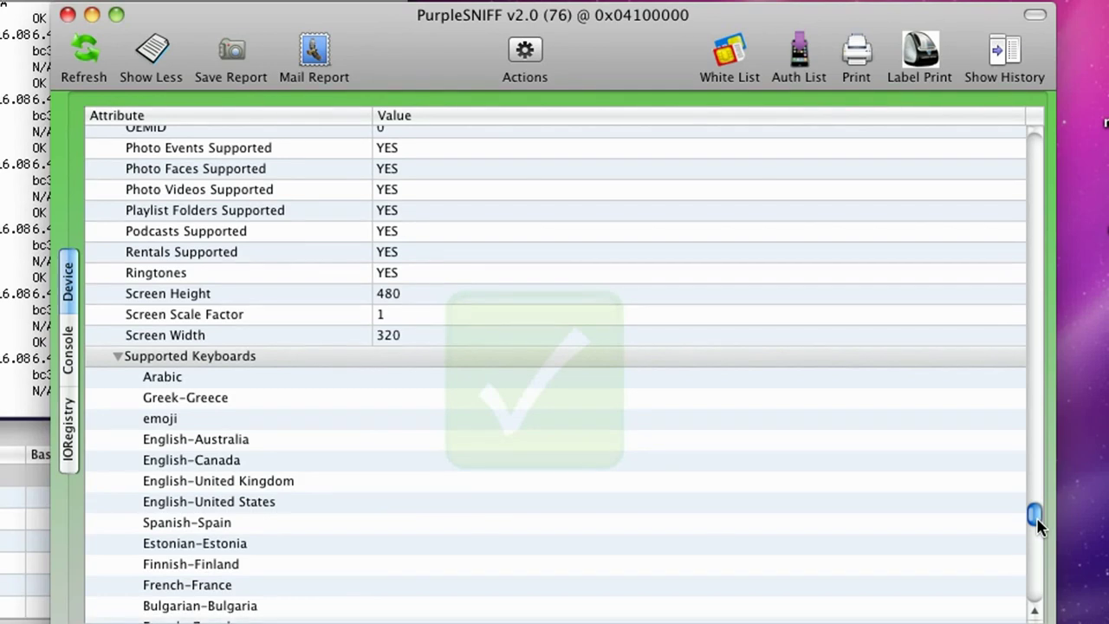
pyautogui.scroll(-6, 1038, 520)
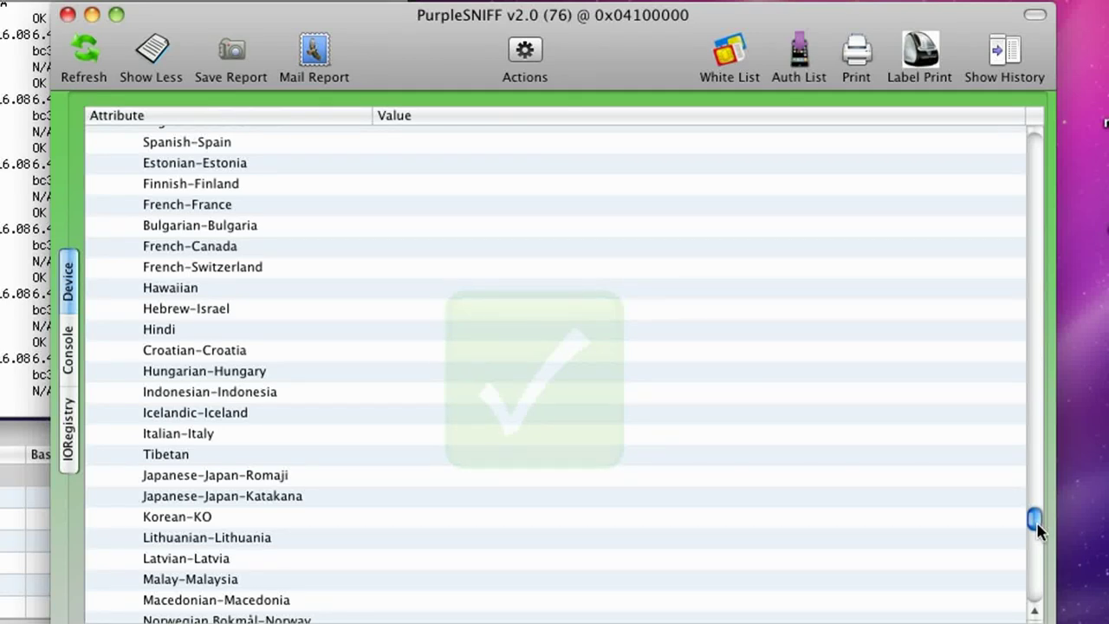
pyautogui.scroll(-8, 1038, 527)
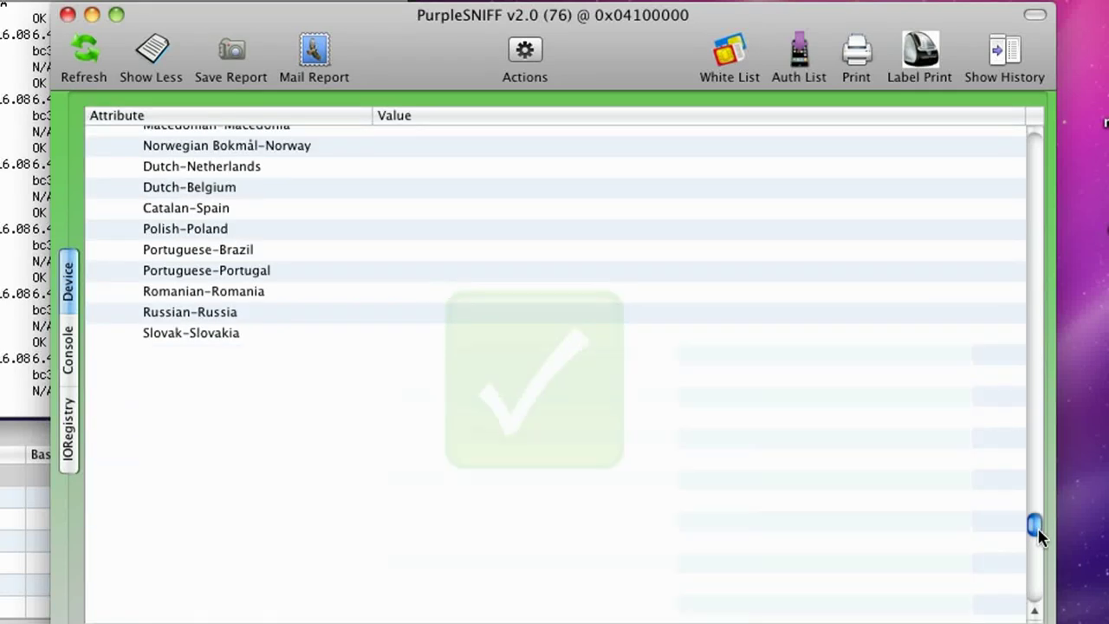
pyautogui.scroll(-3, 1039, 533)
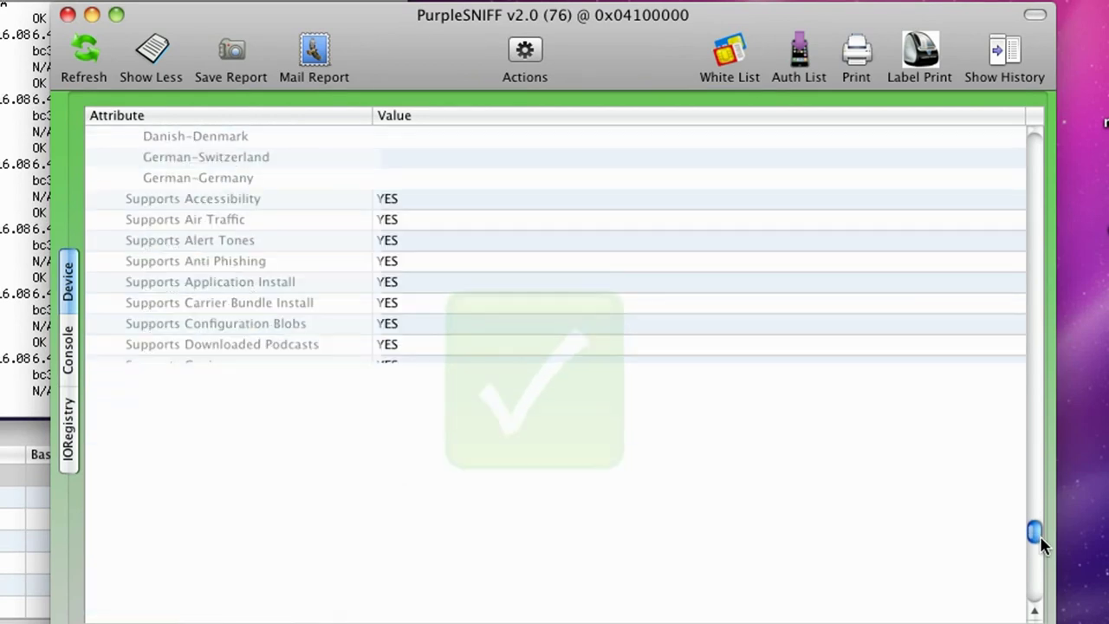
# Step: Review the Sync Data Classes and the Video Codecs details for H.263, the H.264 variants and MPE G4
pyautogui.scroll(-2, 1040, 536)
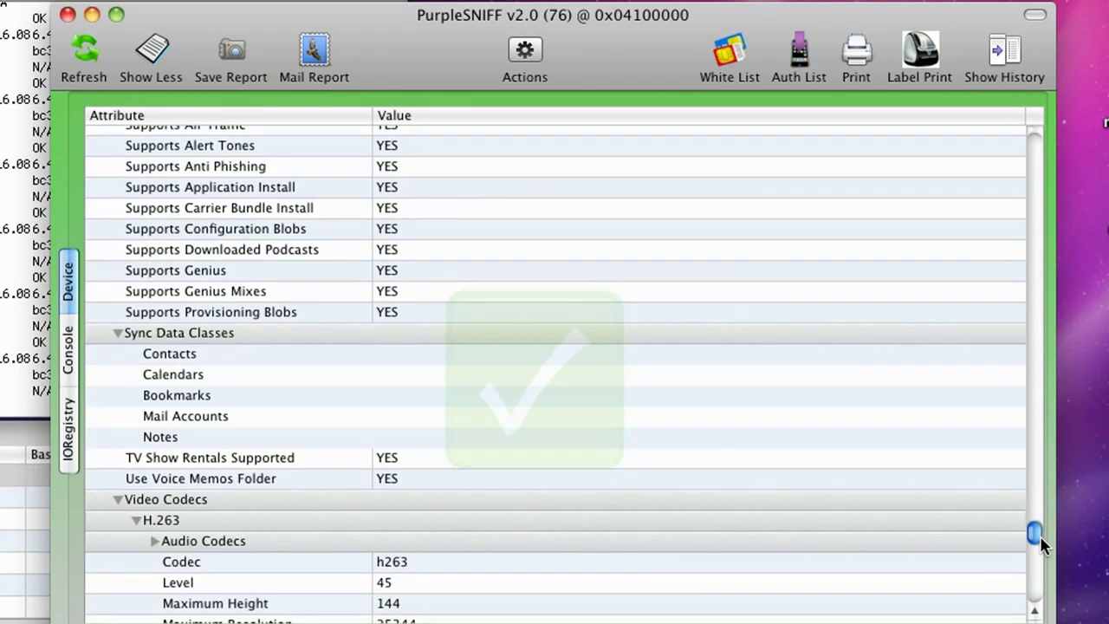
pyautogui.scroll(-6, 1039, 535)
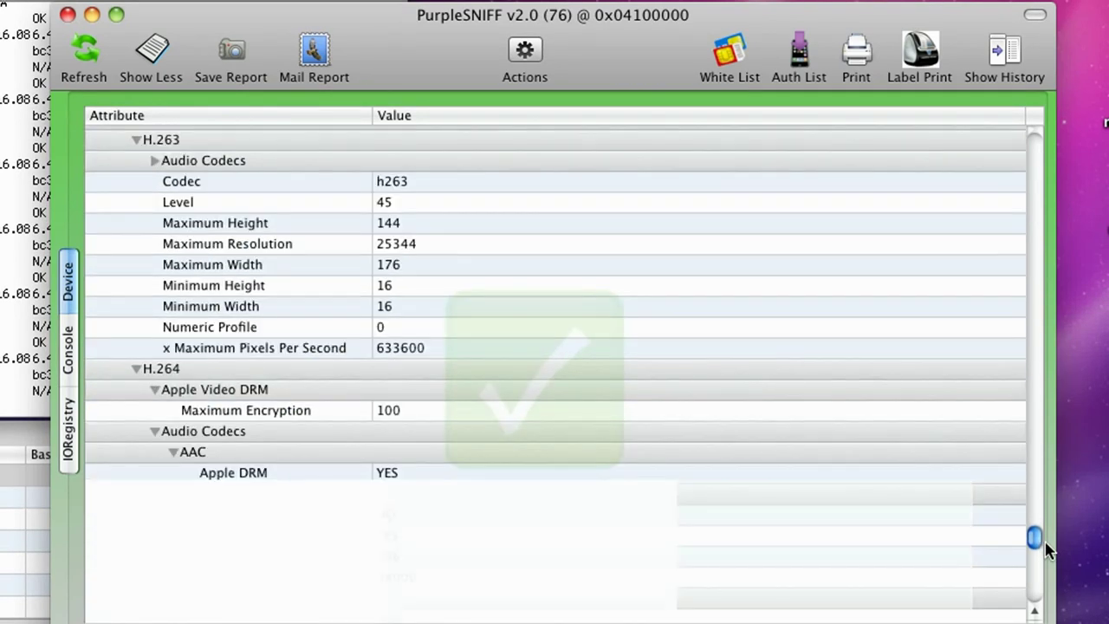
pyautogui.scroll(-5, 1048, 550)
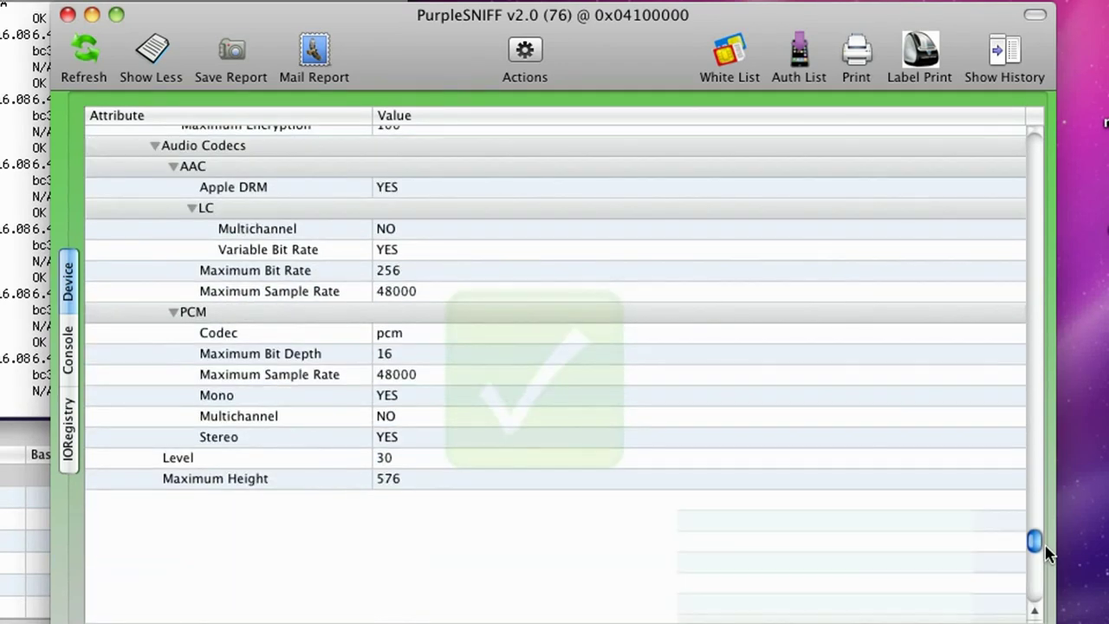
pyautogui.scroll(-3, 1048, 550)
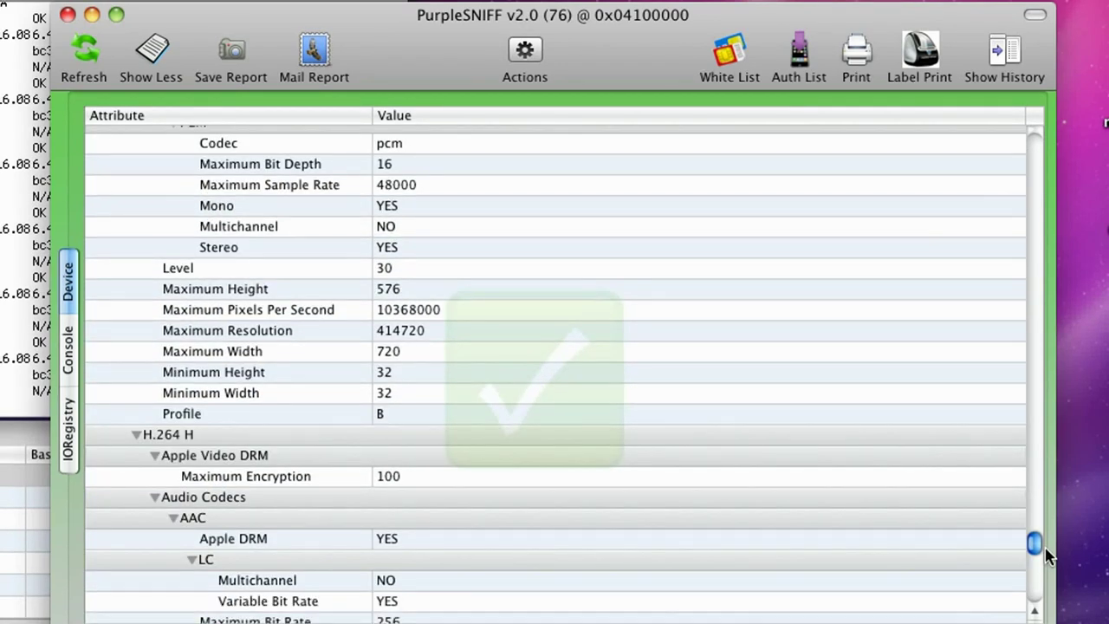
pyautogui.scroll(-2, 1048, 554)
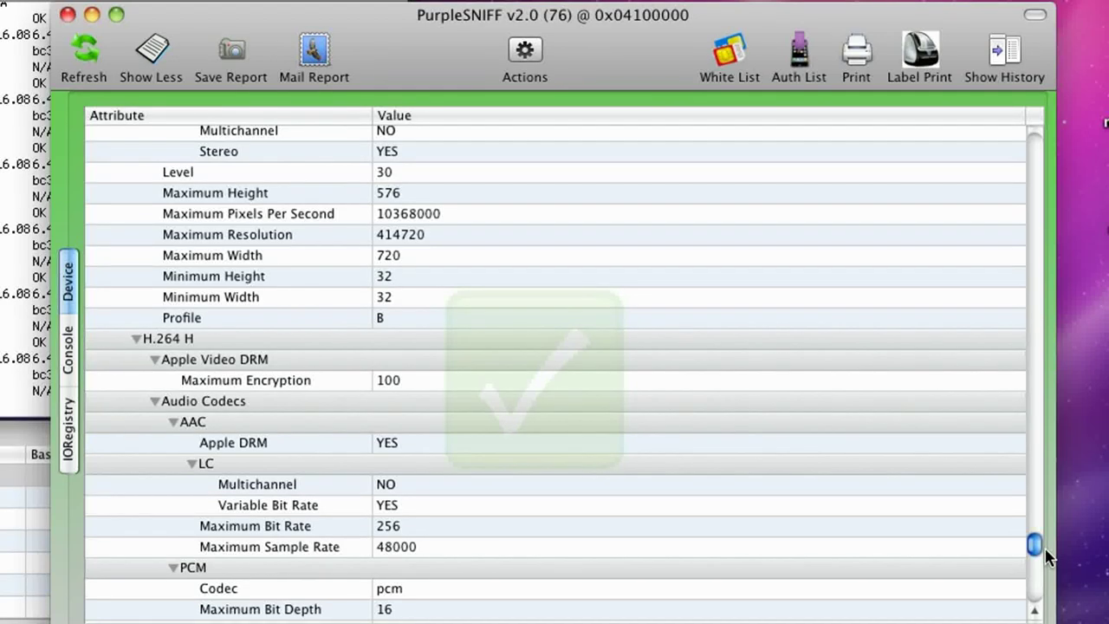
pyautogui.scroll(-5, 1045, 554)
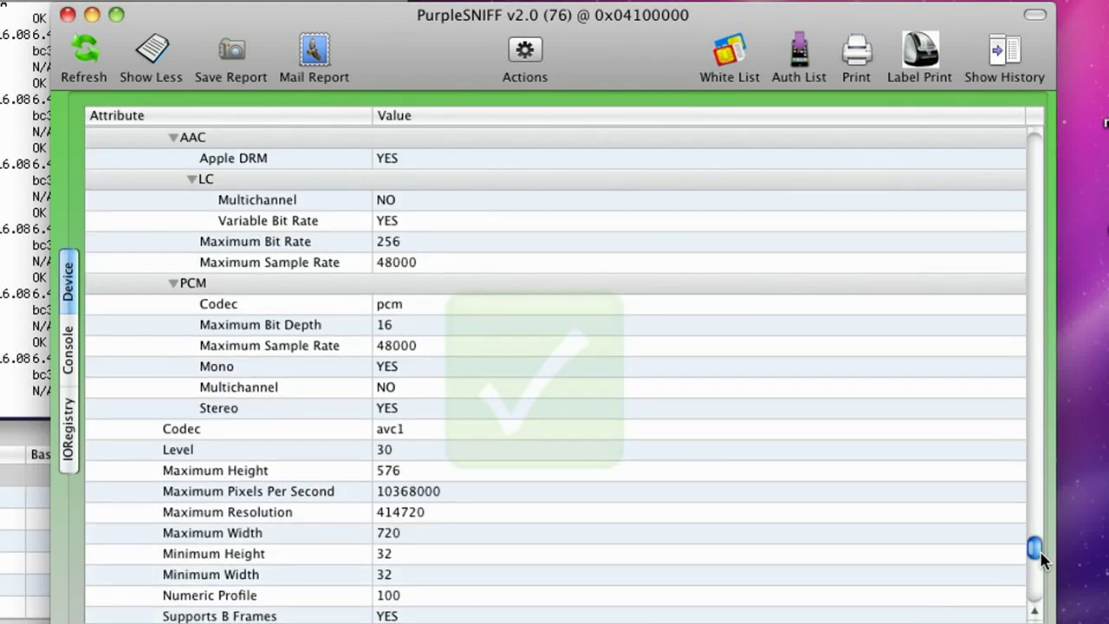
pyautogui.scroll(-5, 1039, 554)
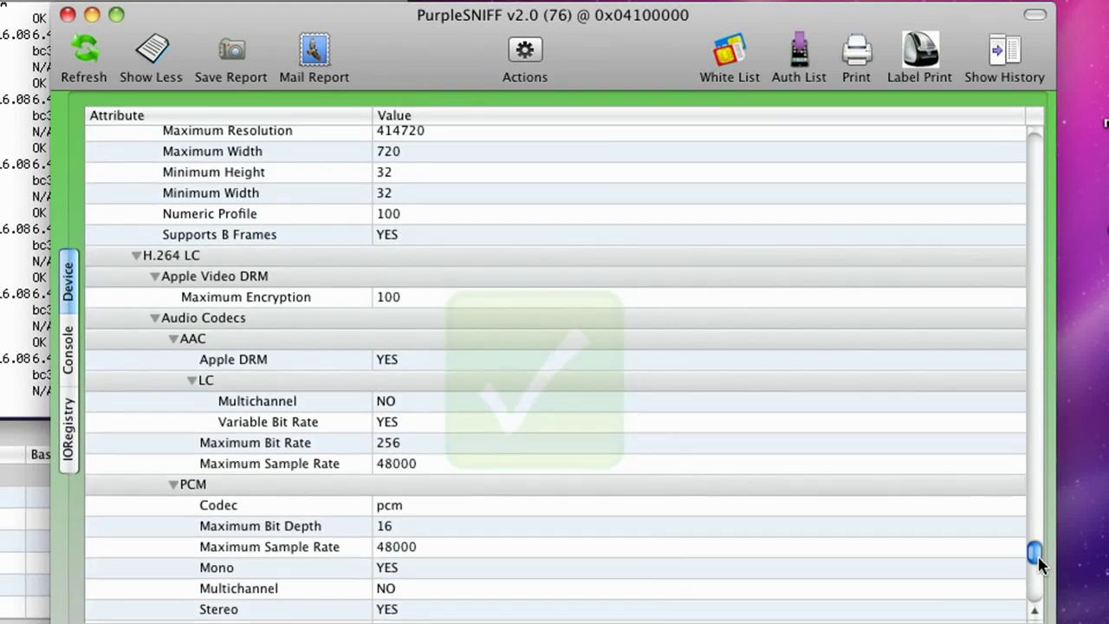
pyautogui.scroll(-3, 1037, 559)
pyautogui.scroll(-5, 1037, 563)
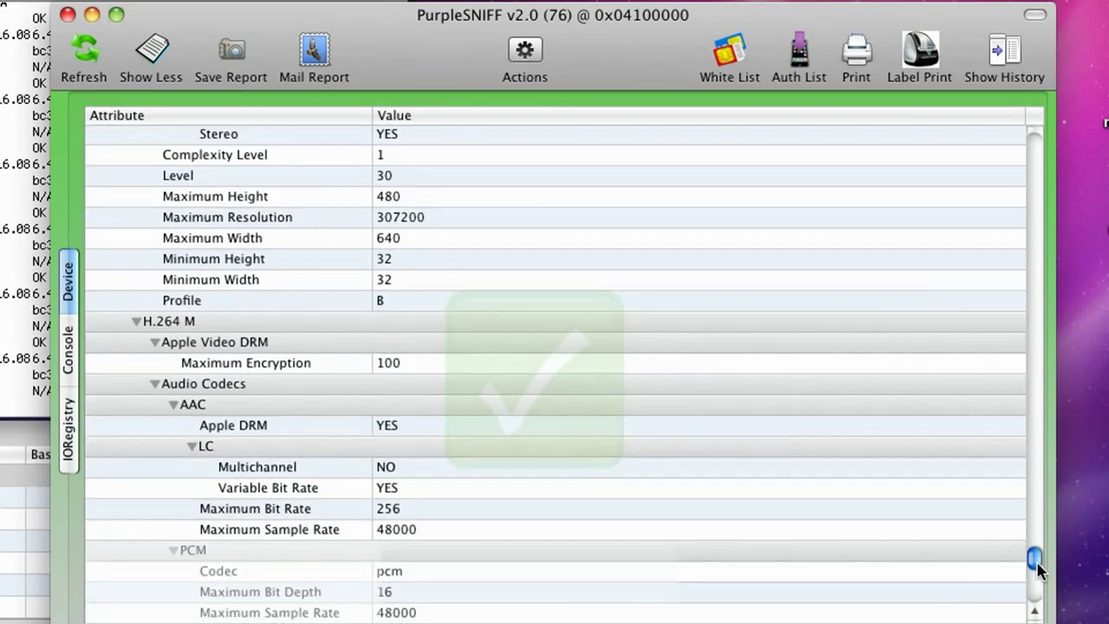
pyautogui.scroll(-5, 1038, 568)
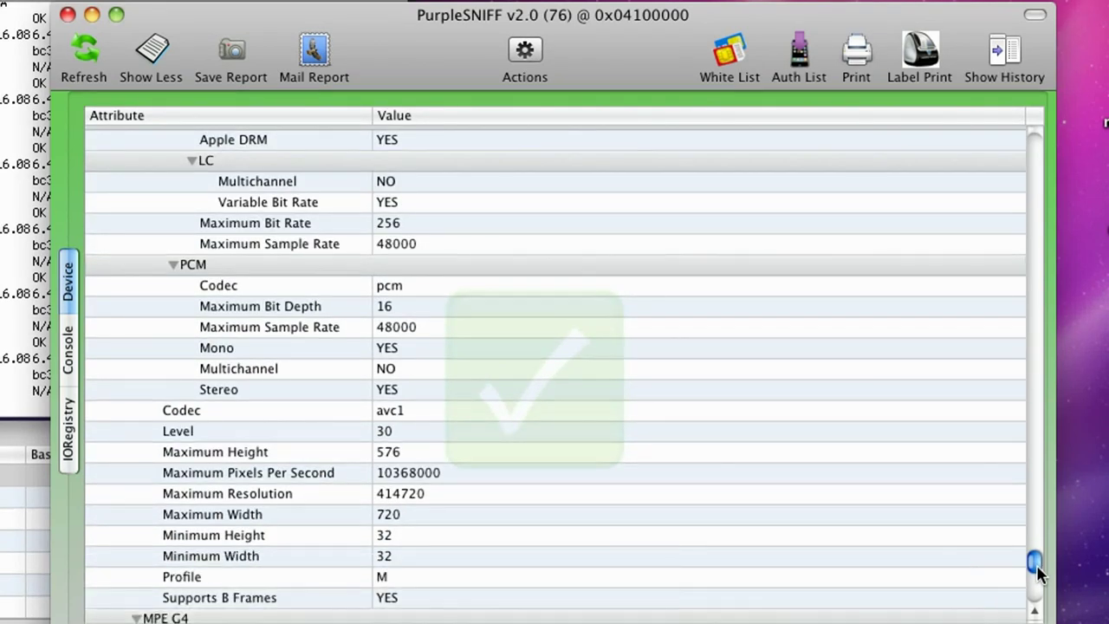
pyautogui.scroll(-4, 1039, 575)
pyautogui.scroll(-5, 1038, 578)
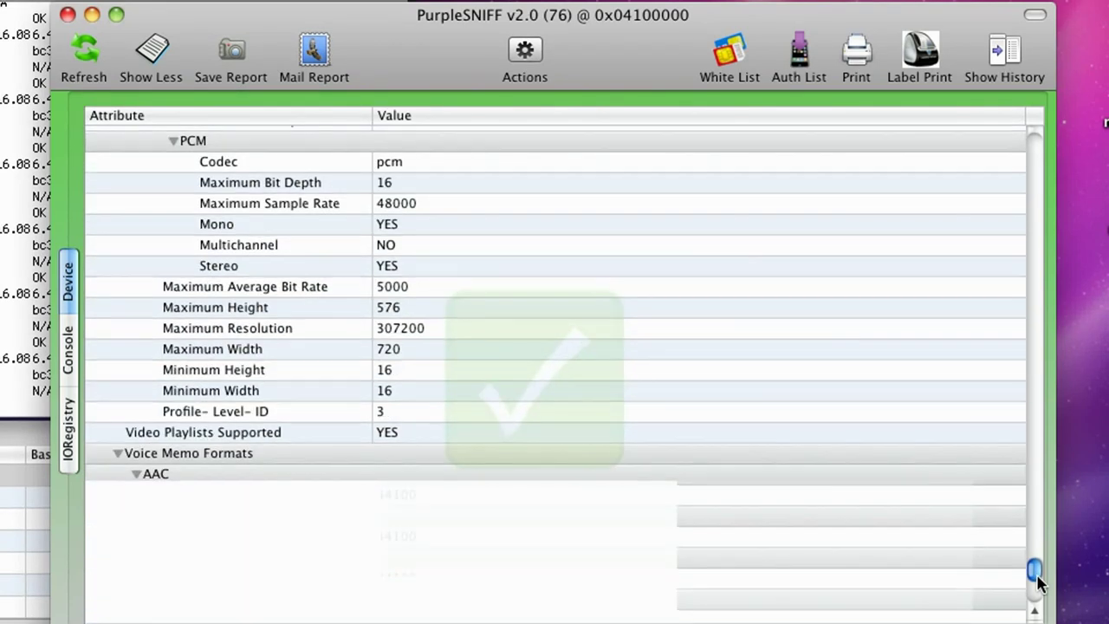
# Step: Examine the Setup Assistant, Software Behavior and Sync groups and the SysCfg entries with their calibration data
pyautogui.scroll(-5, 1038, 584)
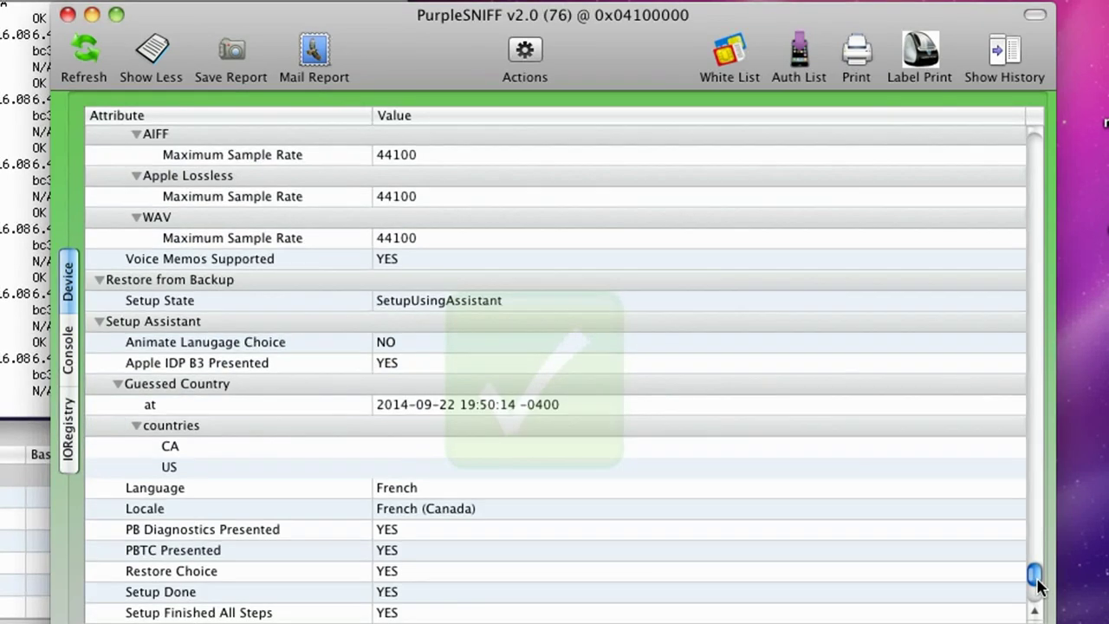
pyautogui.scroll(-5, 1038, 586)
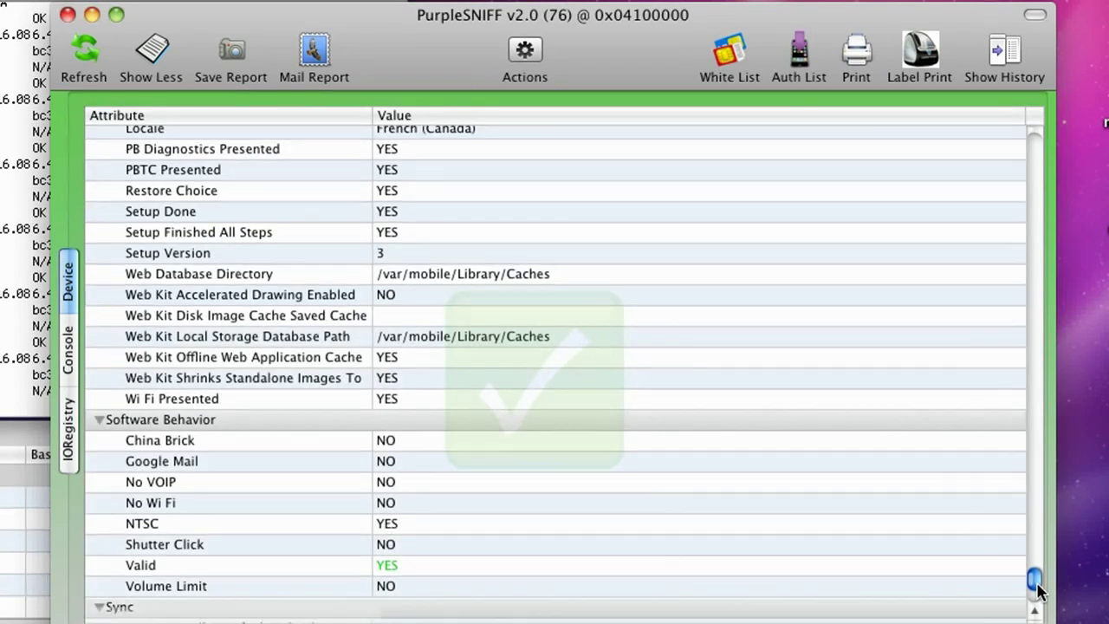
pyautogui.scroll(-5, 1039, 589)
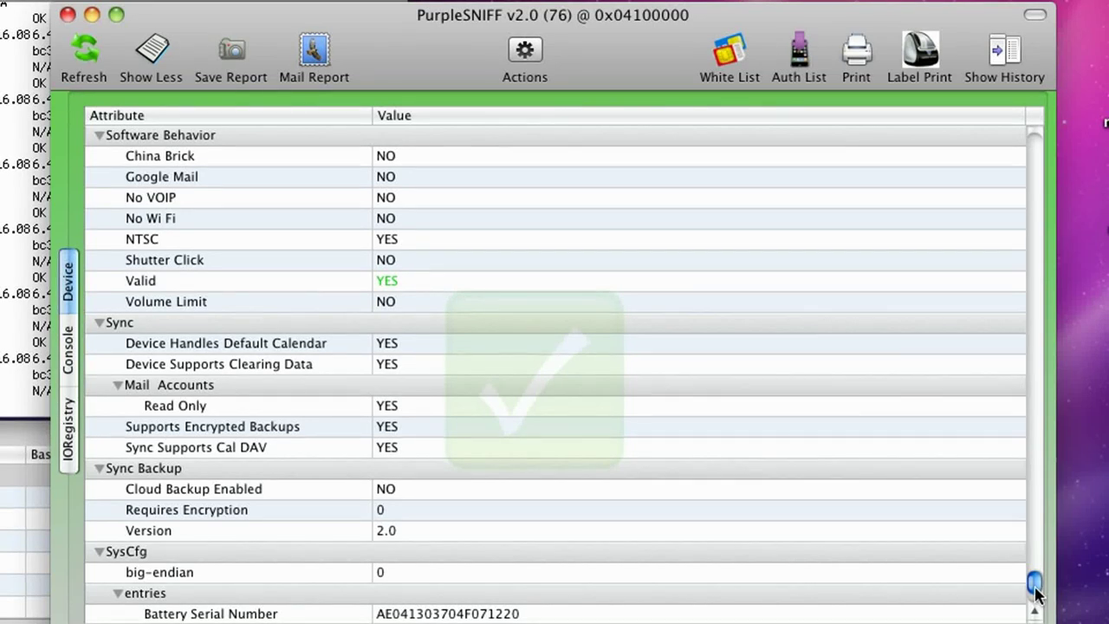
pyautogui.scroll(-5, 1037, 591)
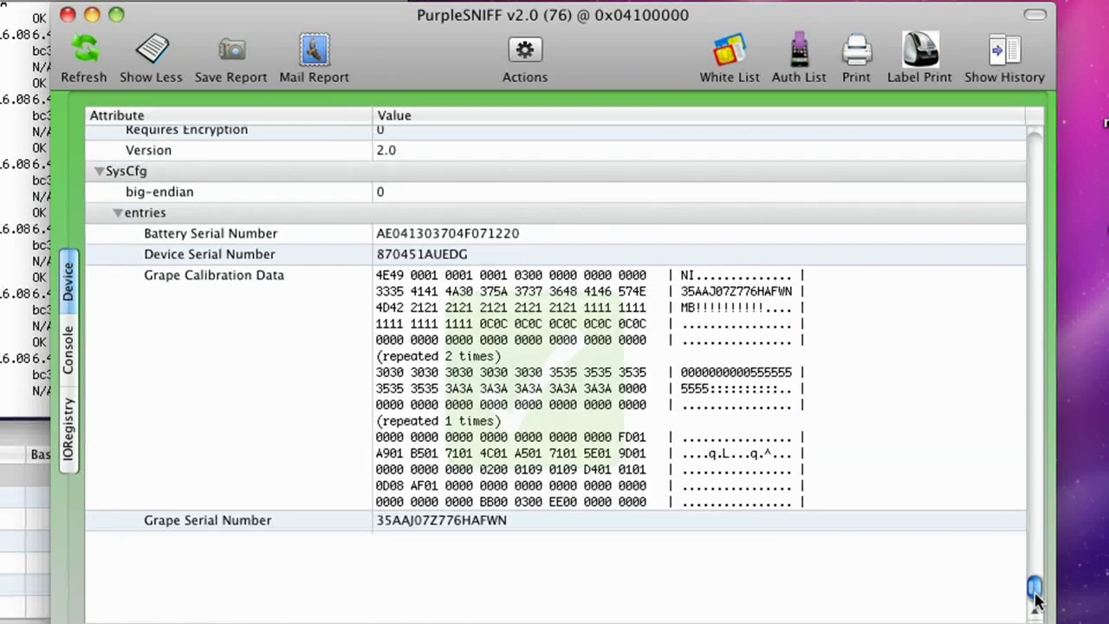
pyautogui.scroll(-3, 1037, 596)
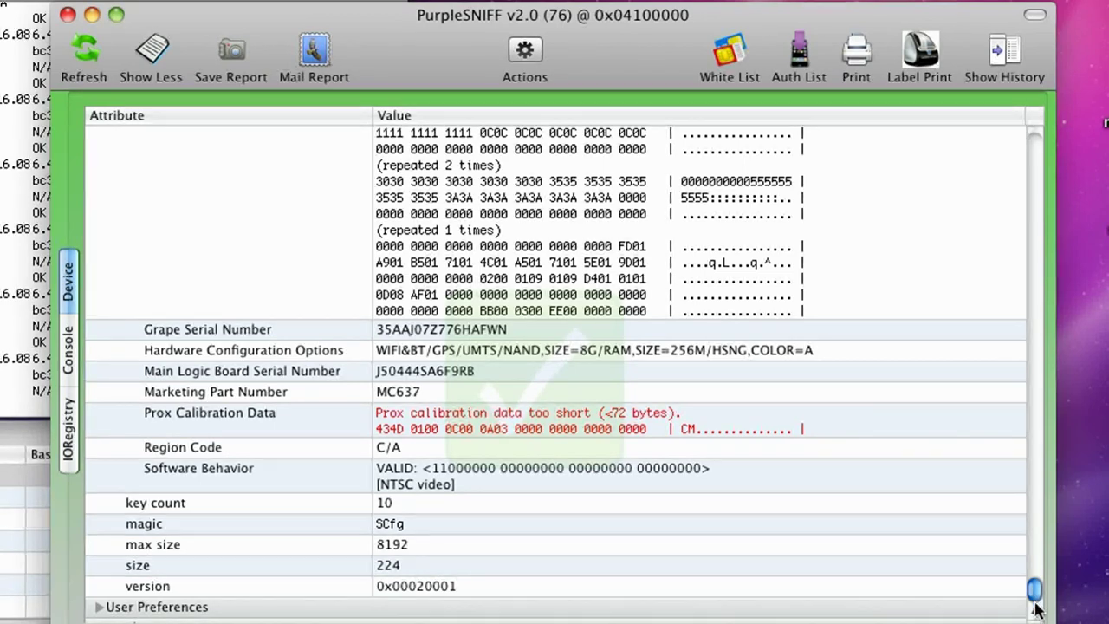
# Step: Expand the User Preferences group, check its entries, and revisit the Software Behavior and Setup Assistant values
pyautogui.click(98, 608)
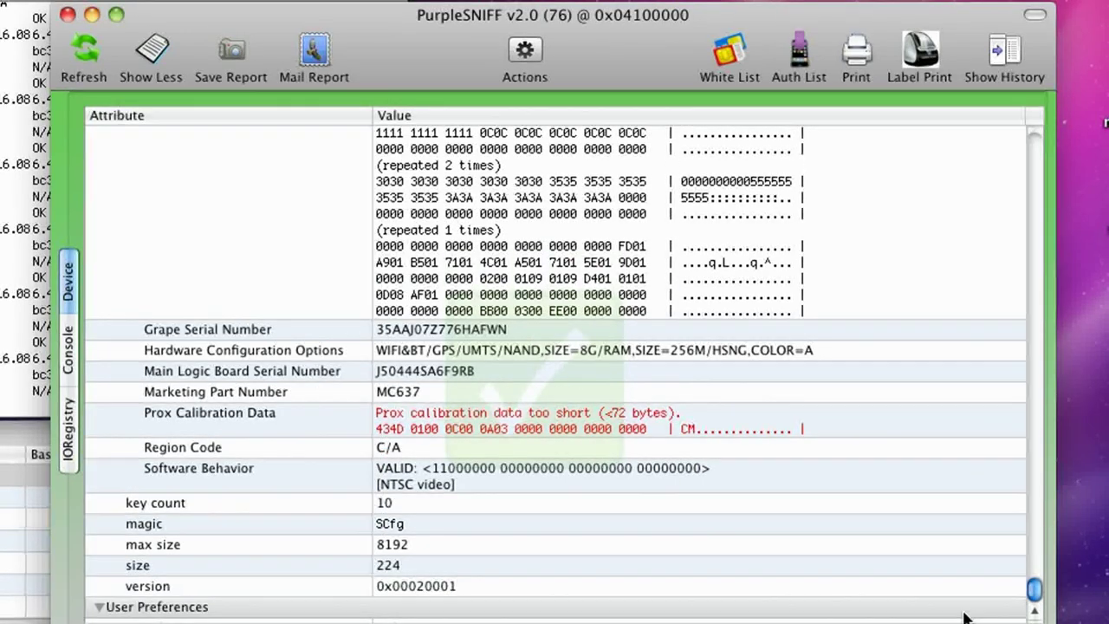
pyautogui.click(1036, 610)
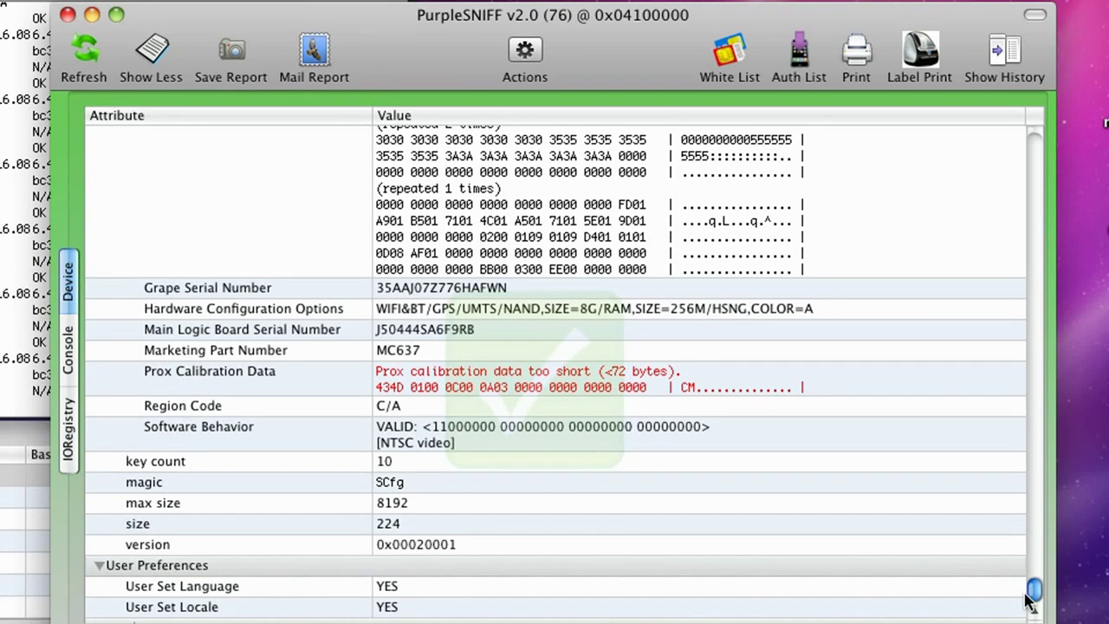
pyautogui.moveTo(1029, 598); pyautogui.dragTo(1029, 589)
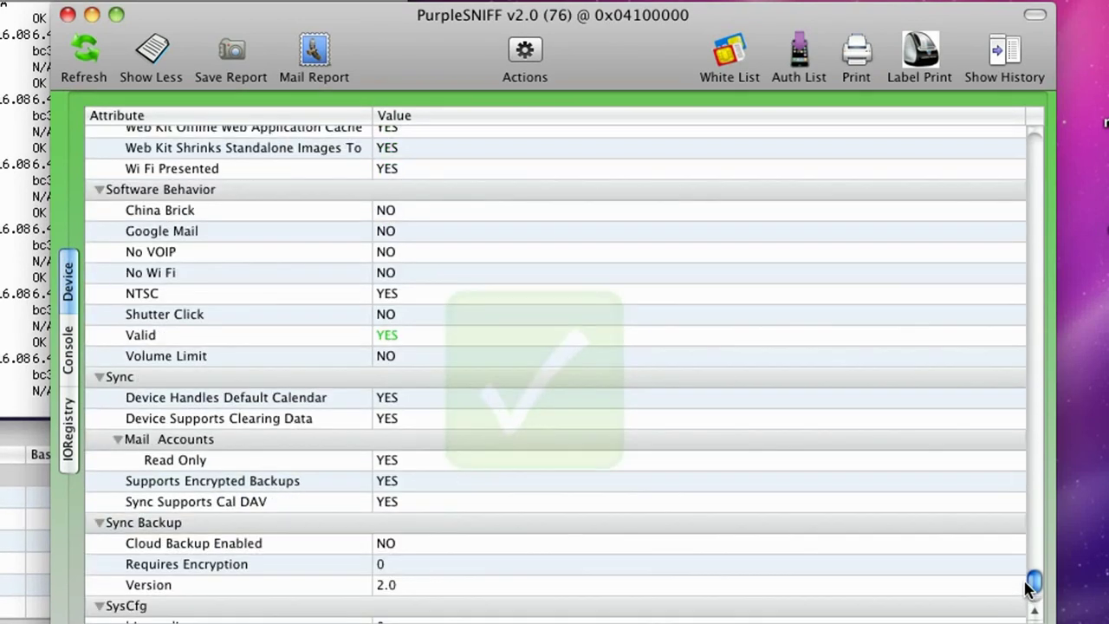
pyautogui.moveTo(1029, 589); pyautogui.dragTo(1029, 585)
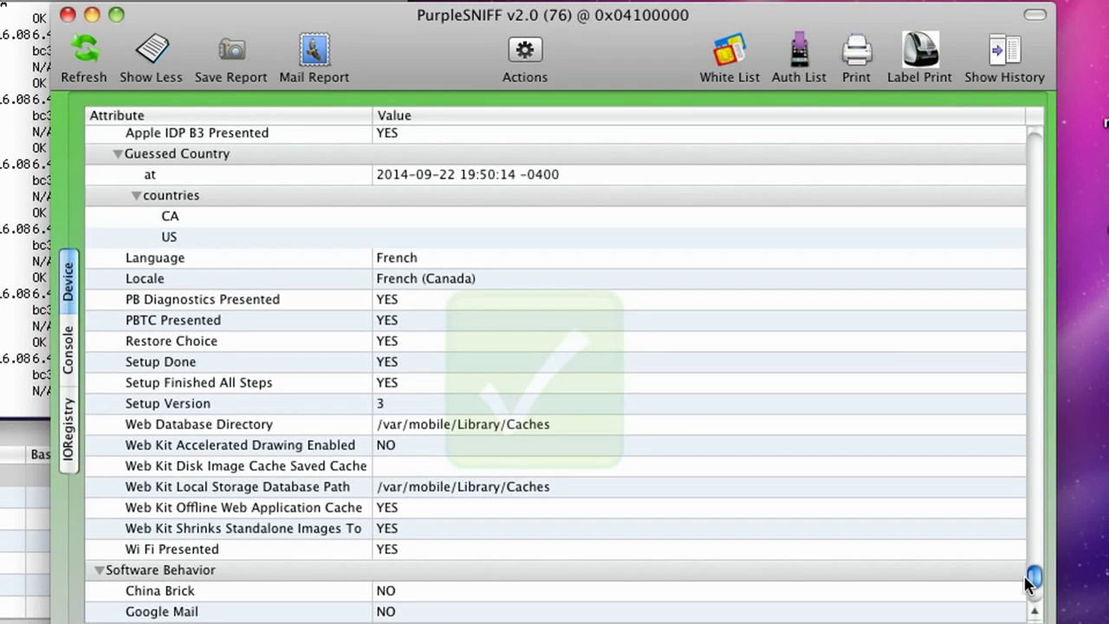
# Step: Export the full device report to the Desktop as a Portable Document Format file, keeping the suggested file name
pyautogui.moveTo(1027, 585); pyautogui.dragTo(1034, 146)
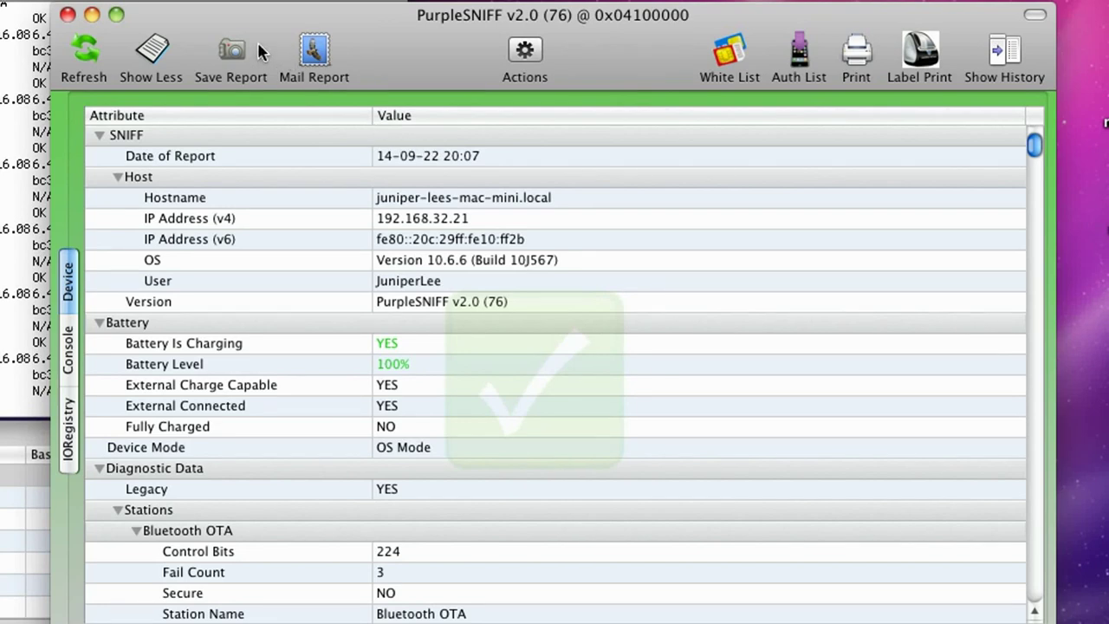
pyautogui.click(235, 52)
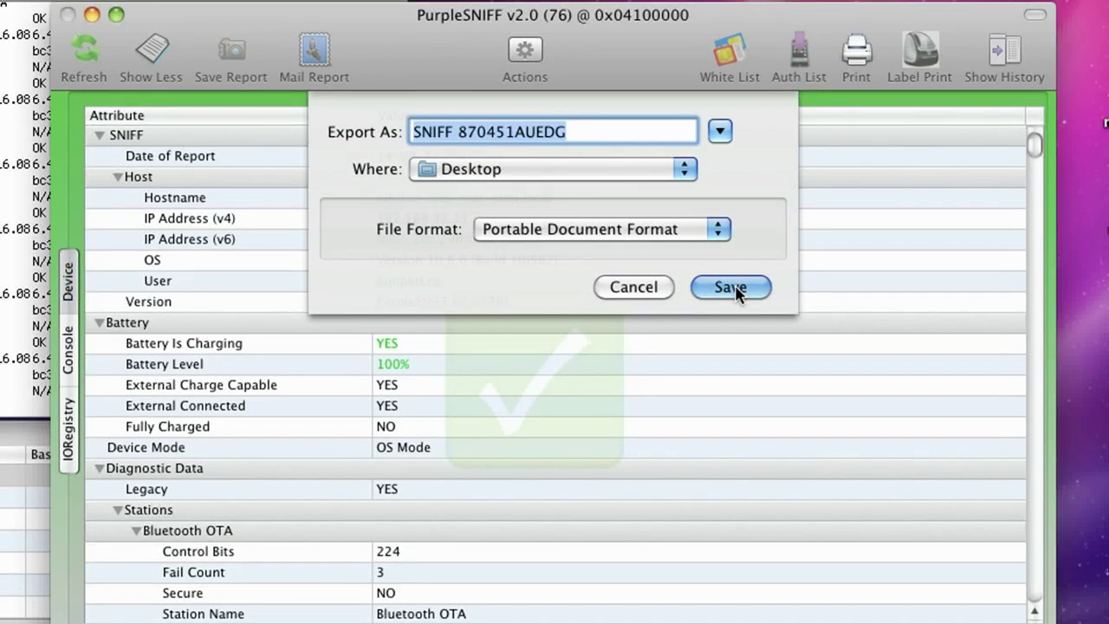
pyautogui.click(727, 231)
pyautogui.click(751, 234)
pyautogui.click(734, 288)
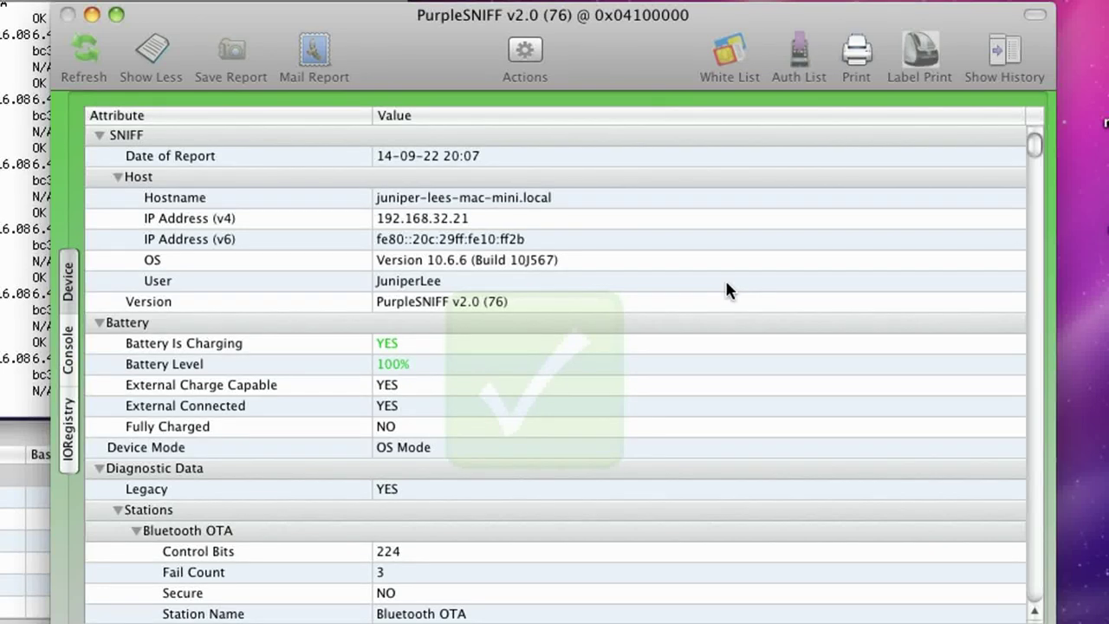
pyautogui.click(633, 238)
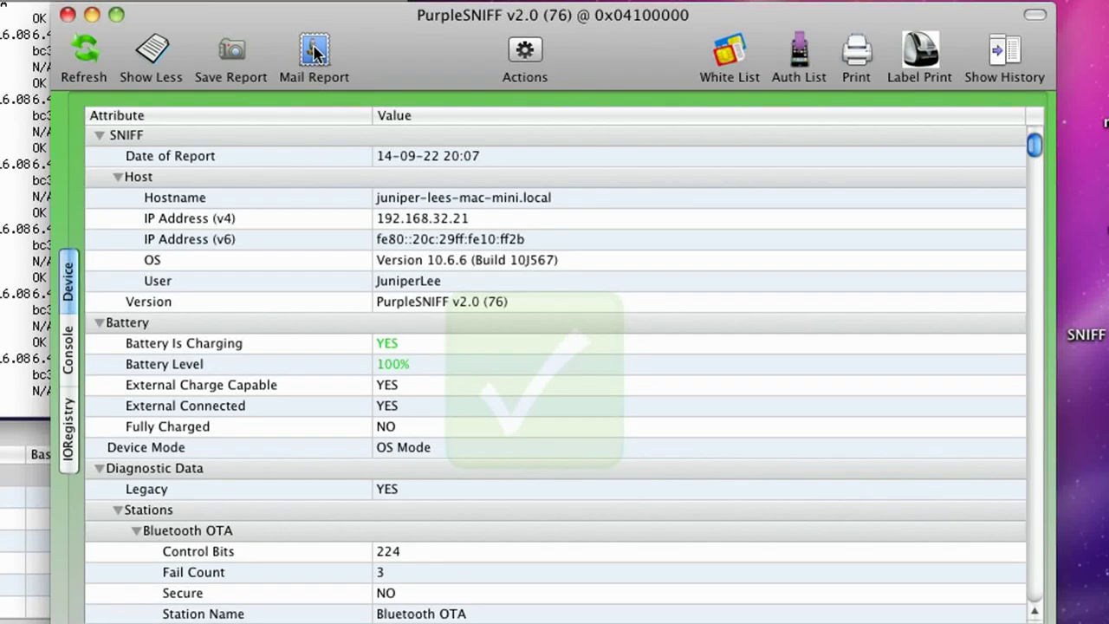
# Step: Review the available device actions, including the AppleTV, Lockdown, Diagnostics, PDCA and Recovery Mode groups, without running any
pyautogui.click(523, 52)
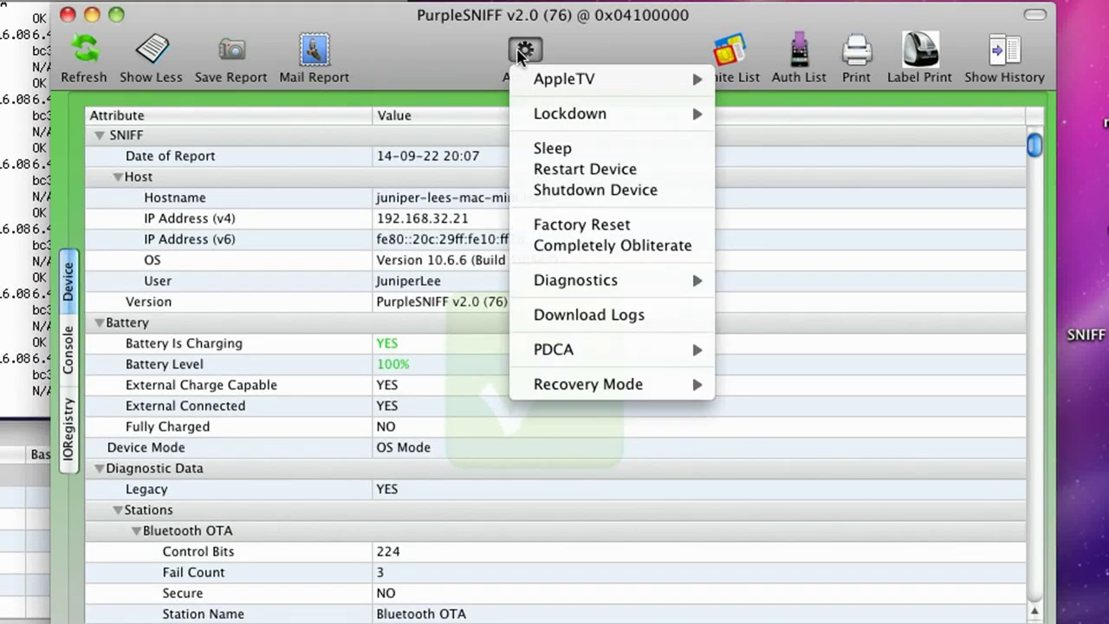
pyautogui.moveTo(561, 85)
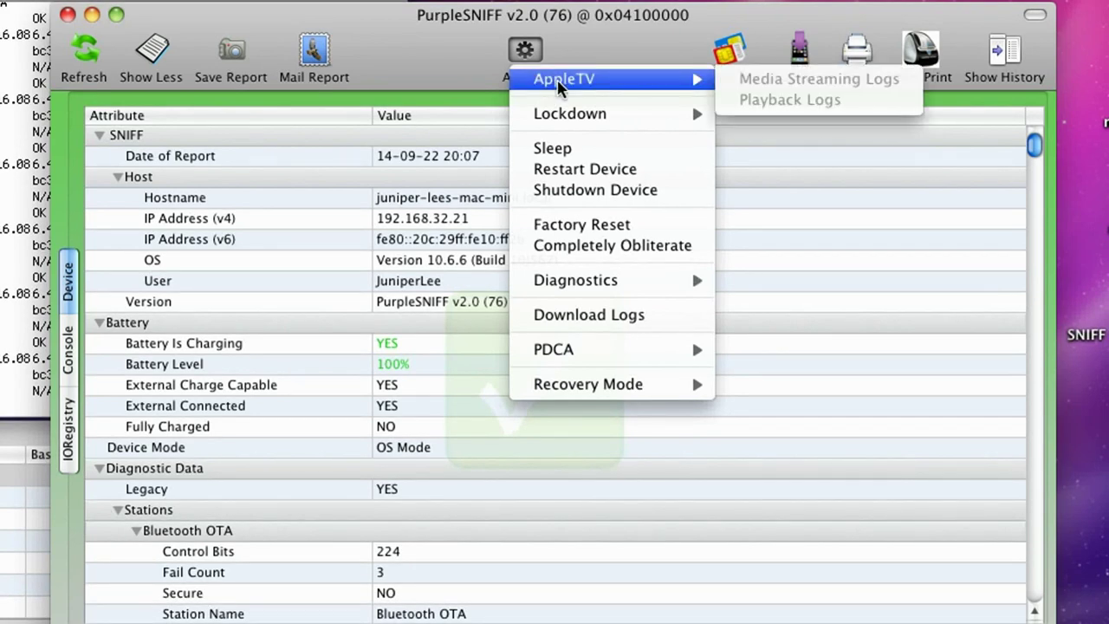
pyautogui.moveTo(572, 112)
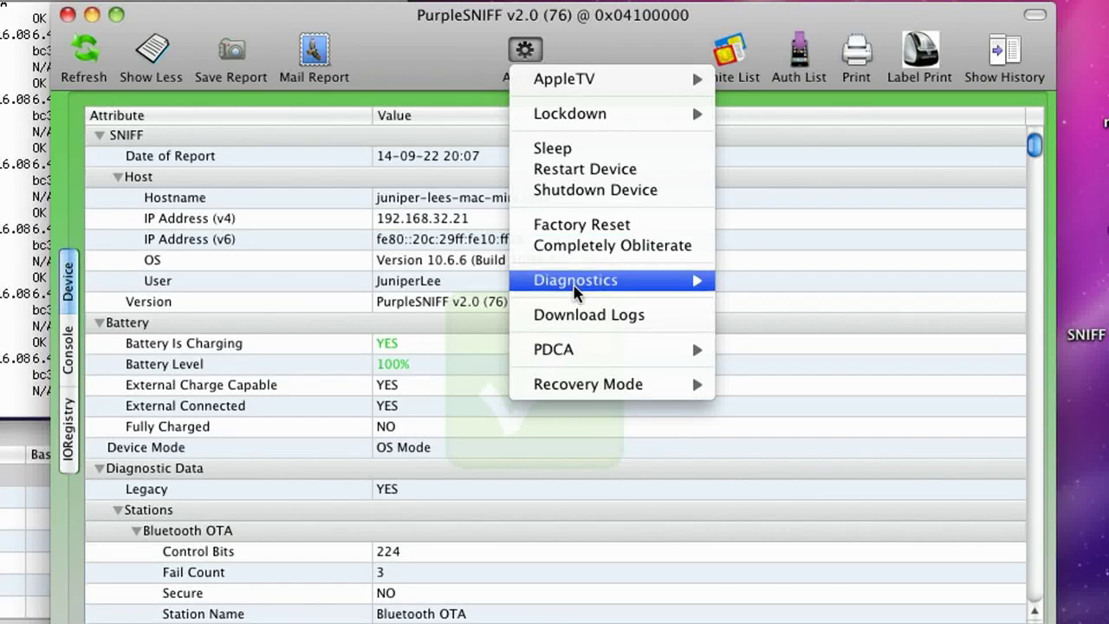
pyautogui.moveTo(576, 293)
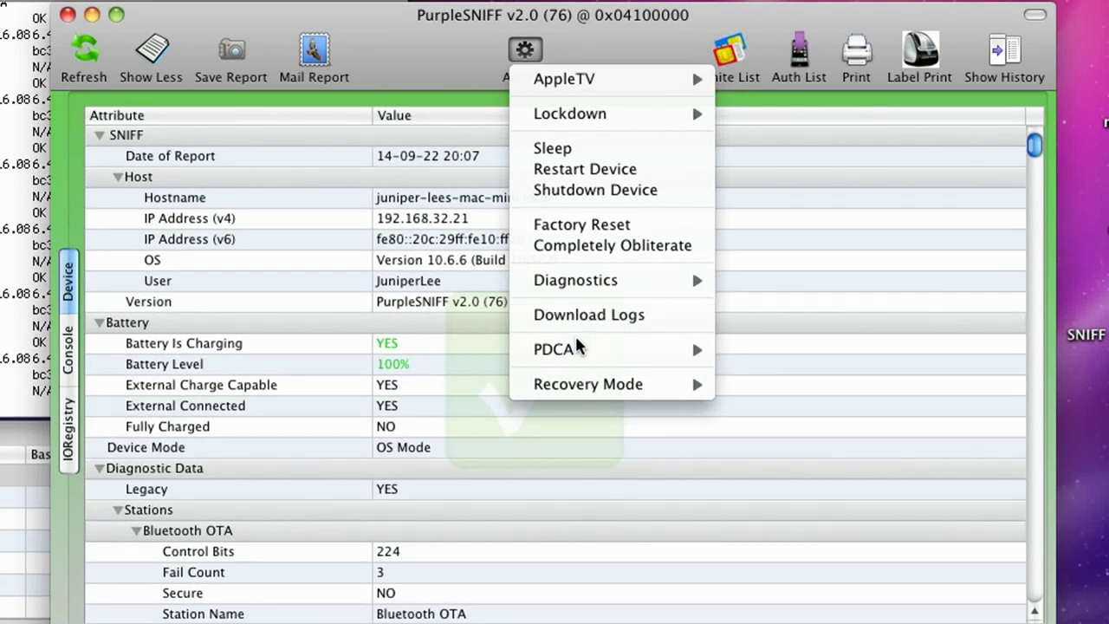
pyautogui.moveTo(576, 386)
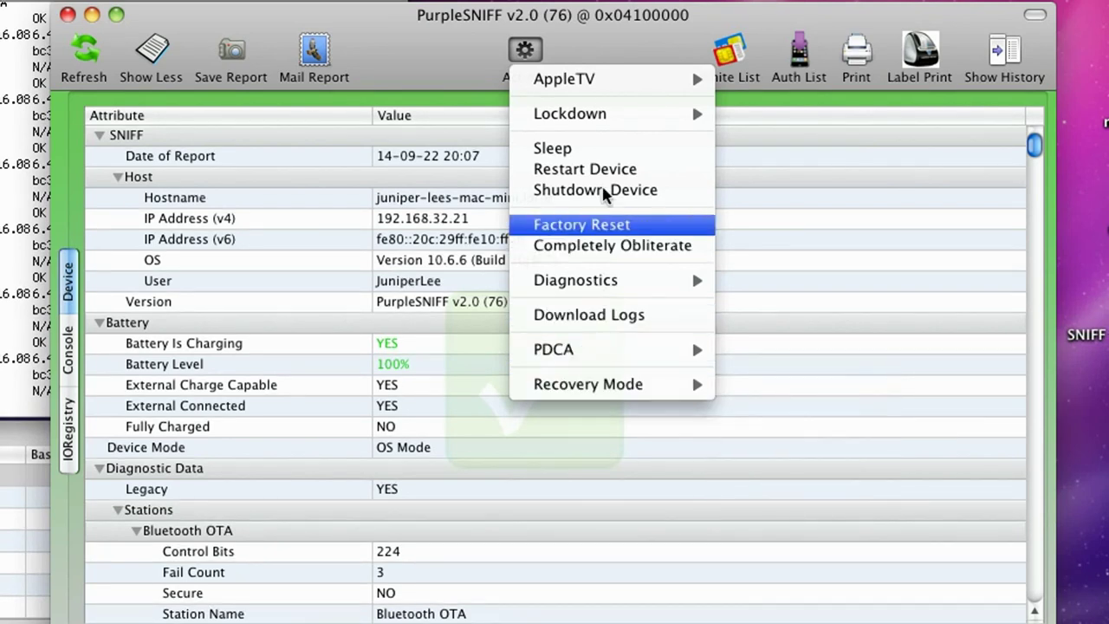
pyautogui.click(664, 38)
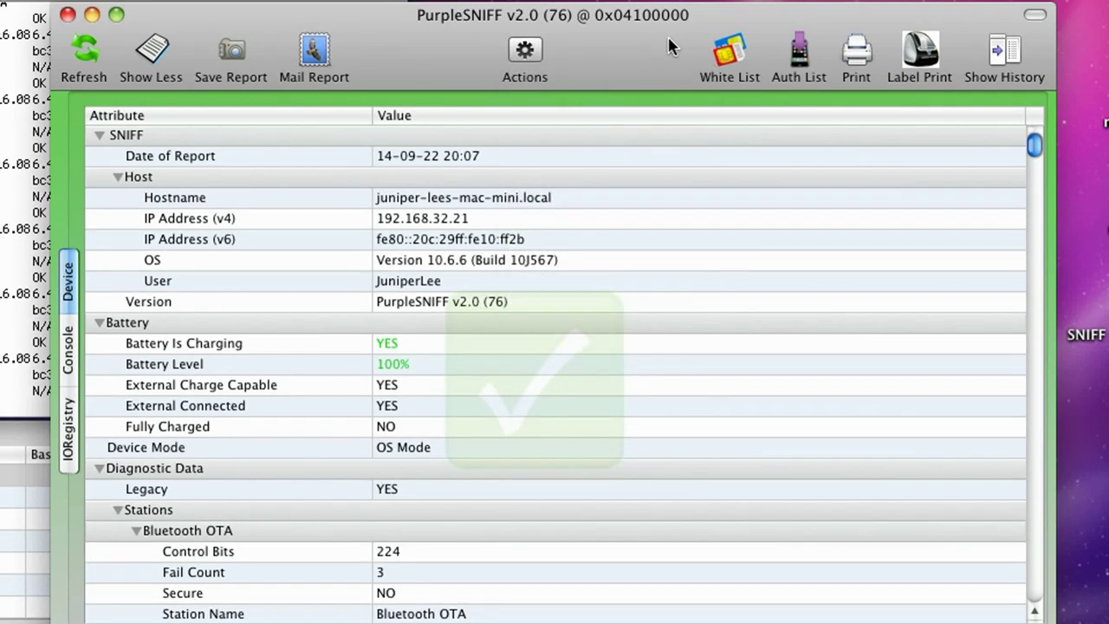
# Step: Try to mail a white-list request and an authorization request for the device, dismissing each alert
pyautogui.click(725, 54)
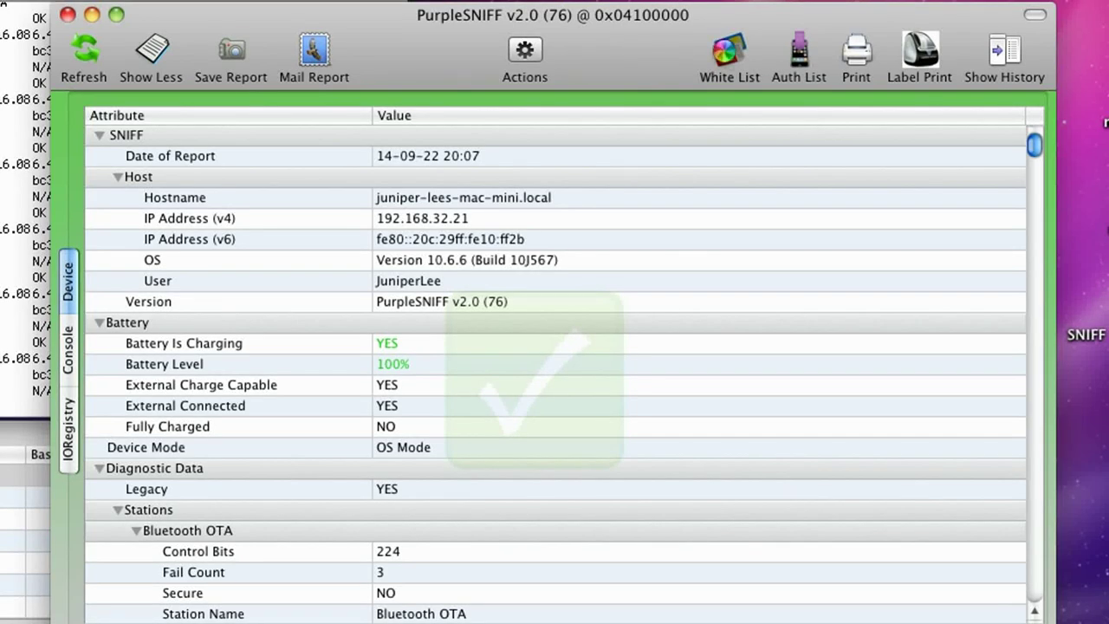
pyautogui.click(725, 55)
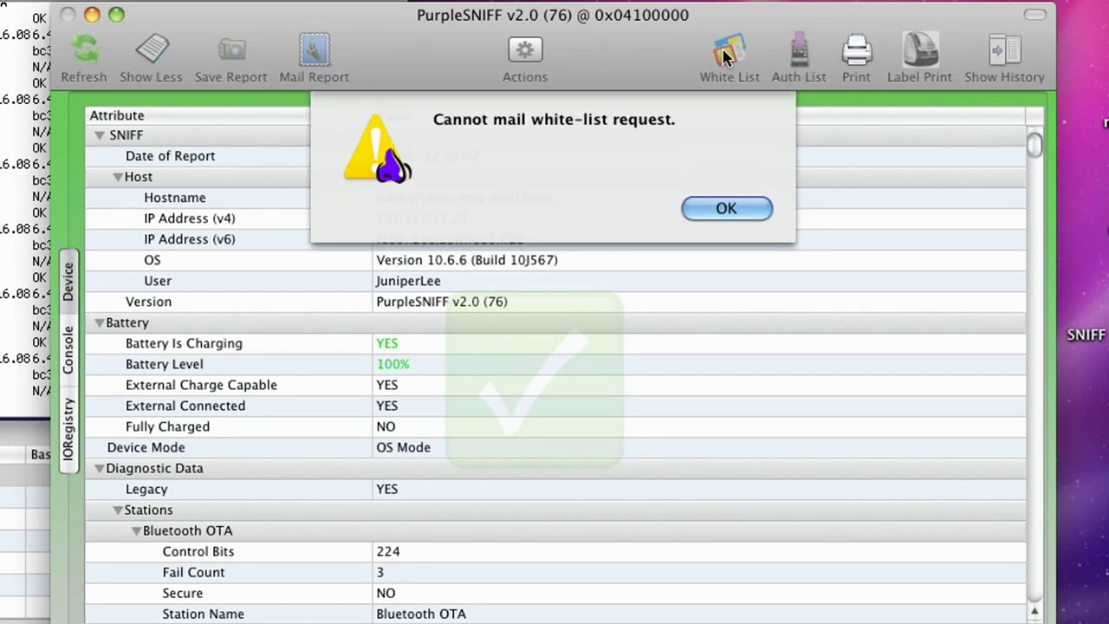
pyautogui.click(750, 211)
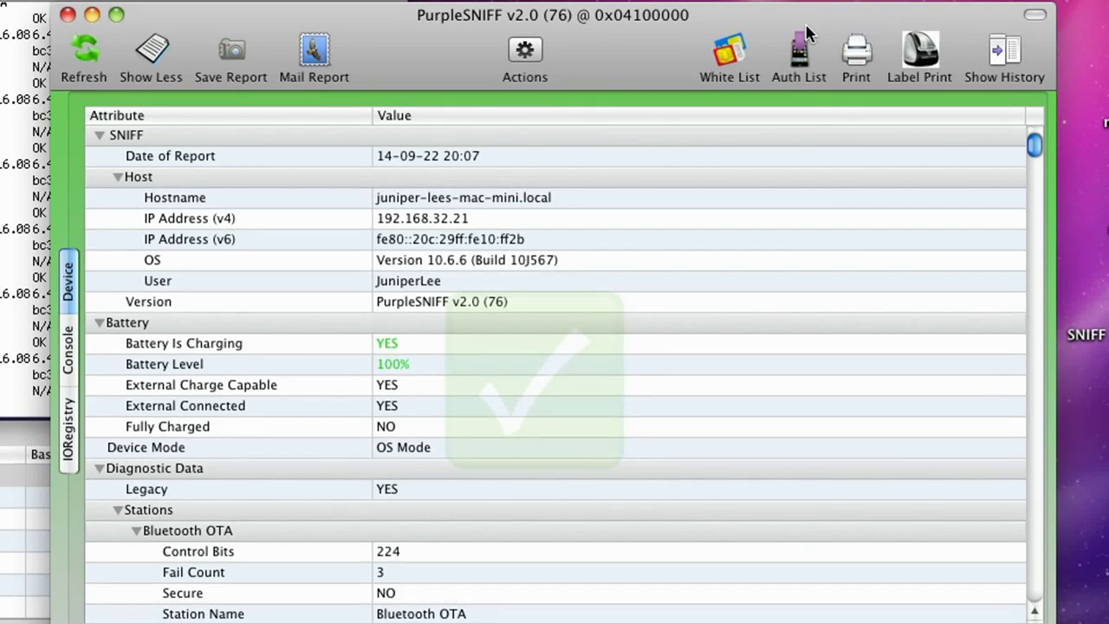
pyautogui.click(799, 67)
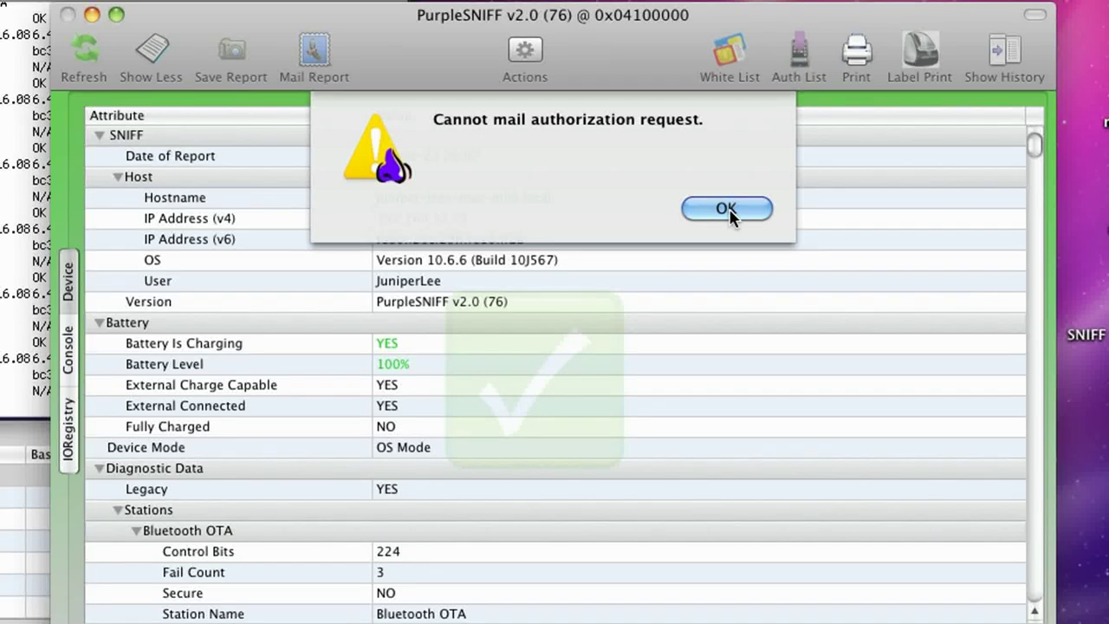
pyautogui.click(727, 208)
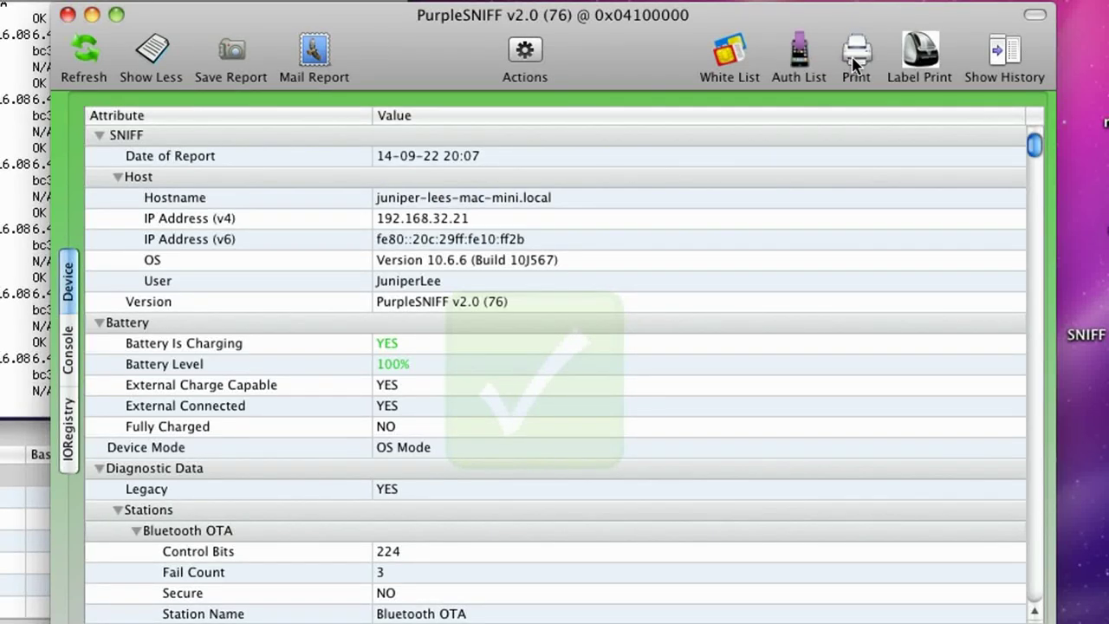
# Step: Show the report history, reposition the report window slightly, and hide the history again
pyautogui.click(1004, 52)
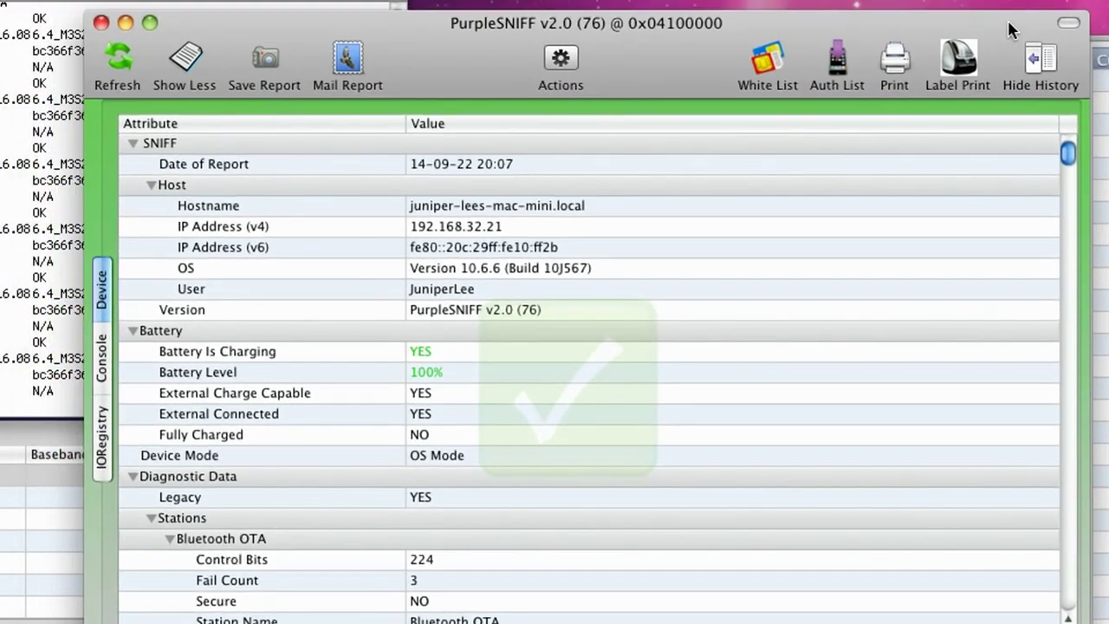
pyautogui.moveTo(1007, 29); pyautogui.dragTo(1016, 19)
pyautogui.click(1045, 49)
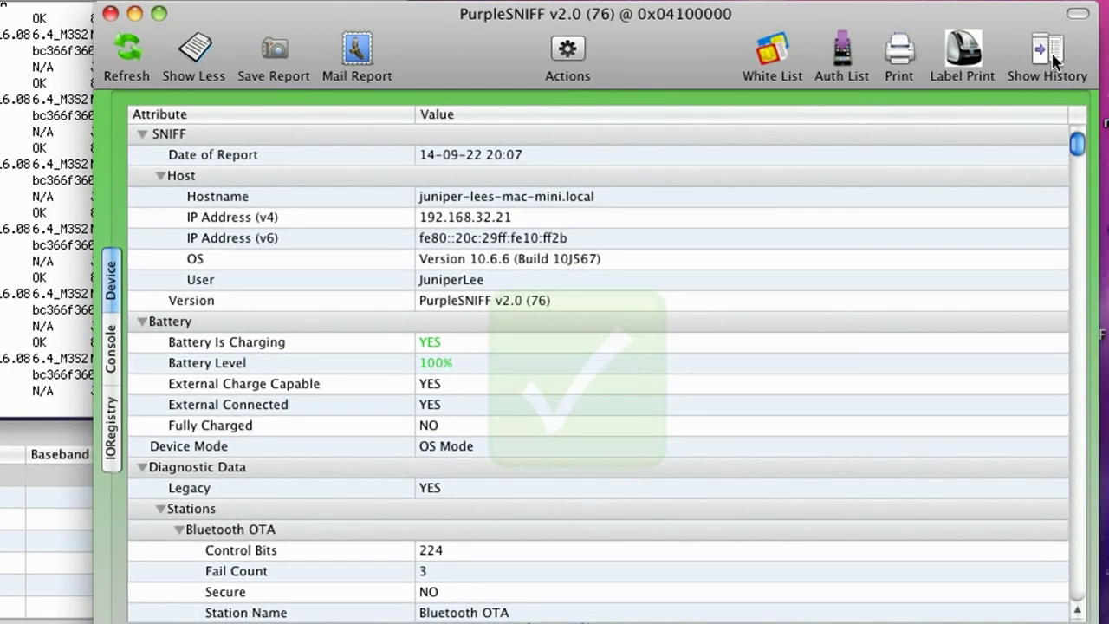
# Step: Move the overlapping device log window aside and bring the PurpleSNIFF report window back to the front
pyautogui.click(71, 141)
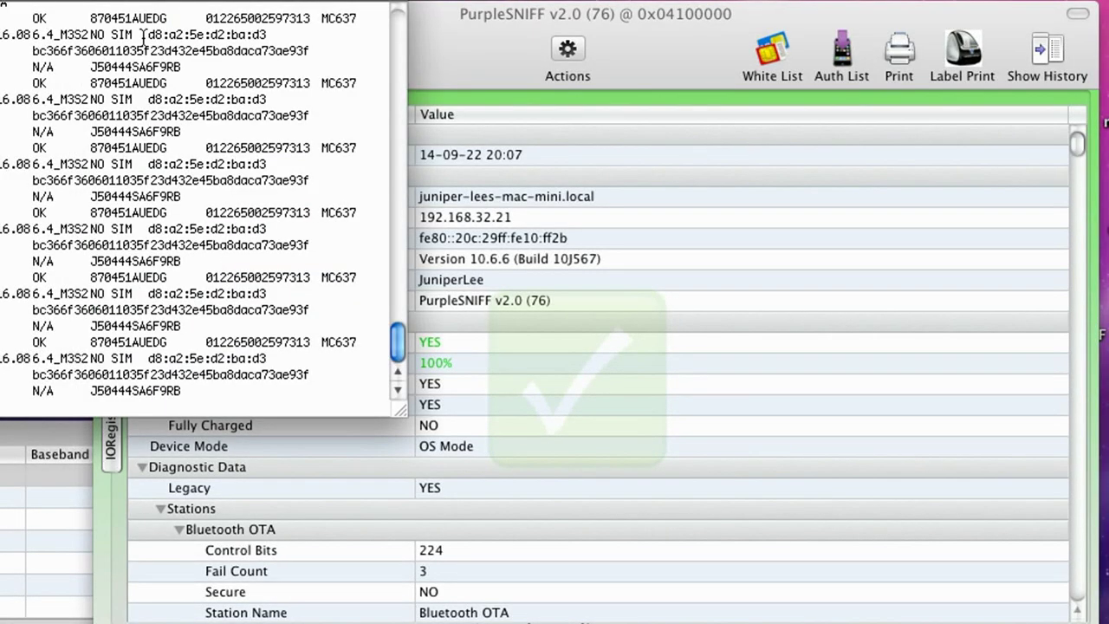
pyautogui.moveTo(145, 4); pyautogui.dragTo(14, 3)
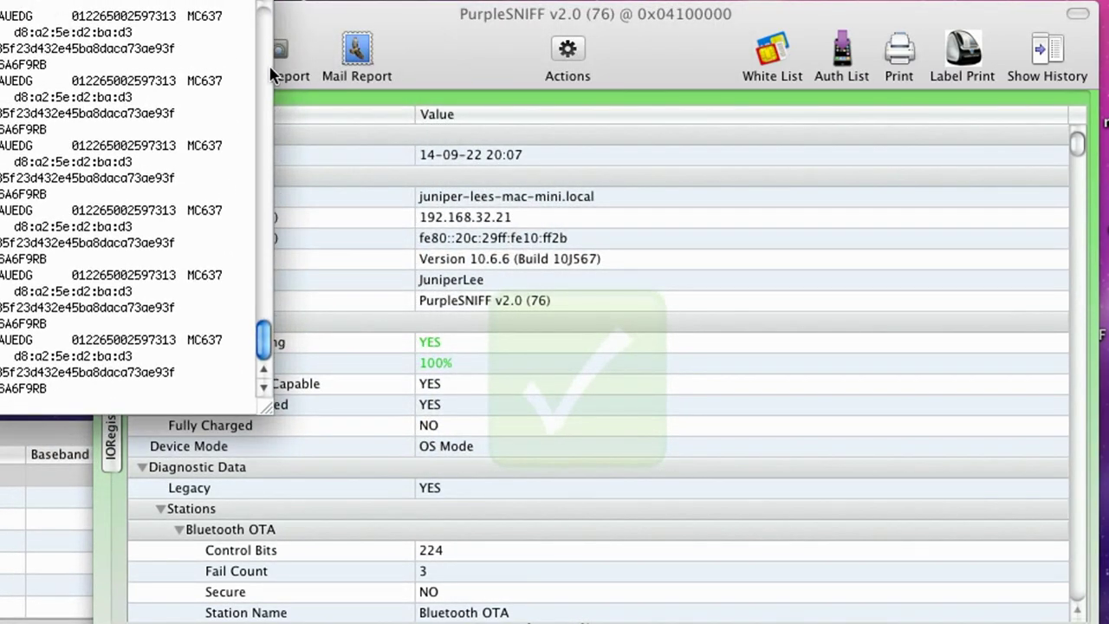
pyautogui.click(448, 24)
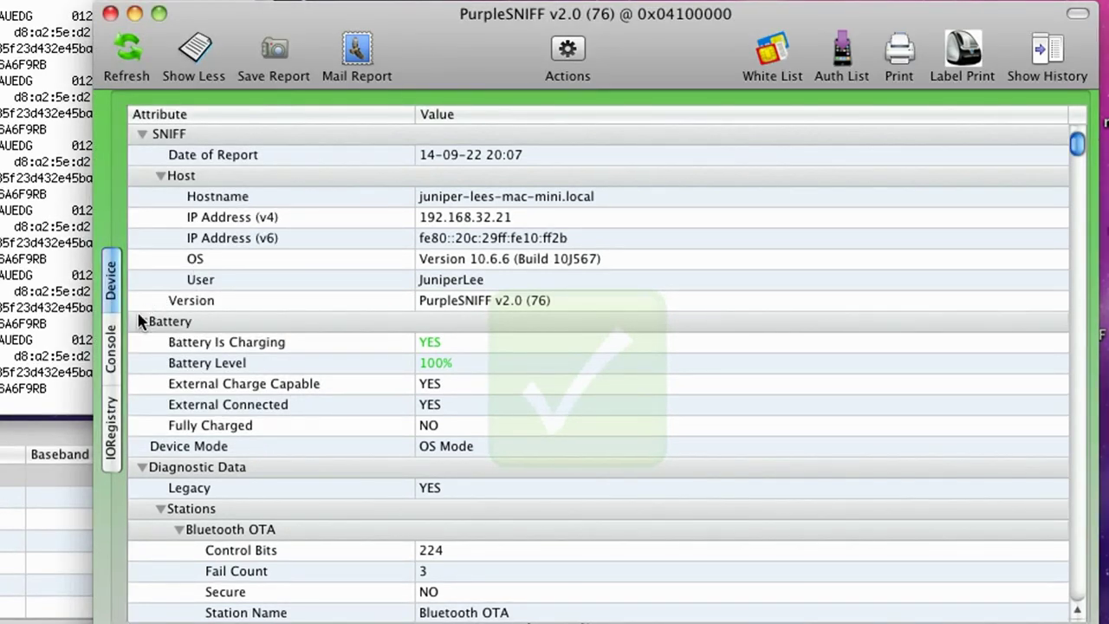
# Step: Examine the iPhone's console log from its first attachment line through the Wi-Fi and baseband entries to the newest messages
pyautogui.click(116, 340)
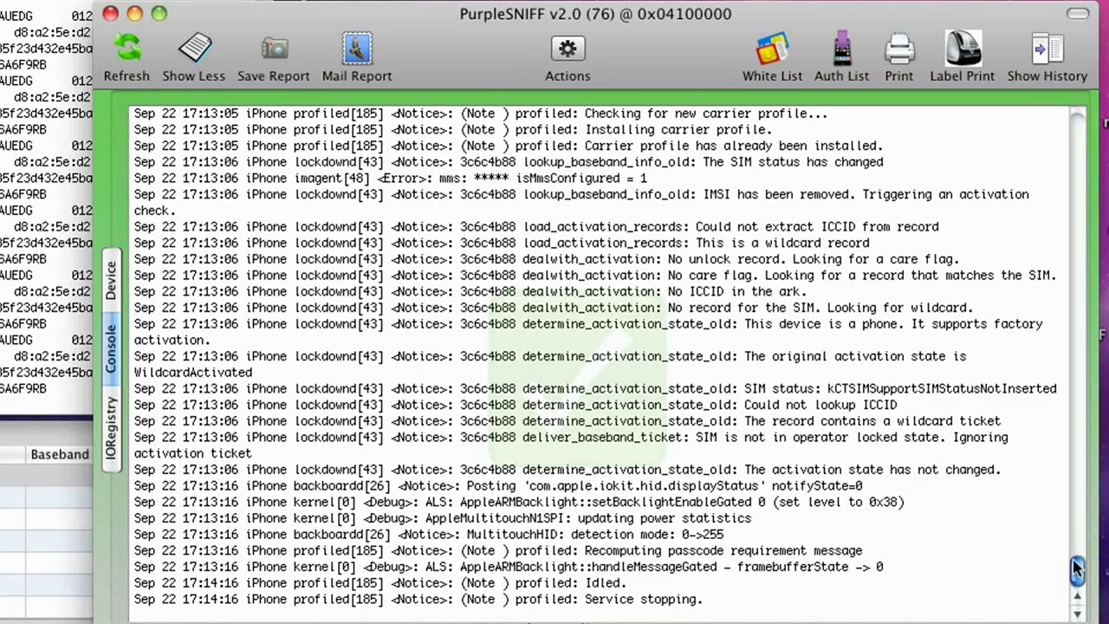
pyautogui.moveTo(1075, 569); pyautogui.dragTo(1081, 98)
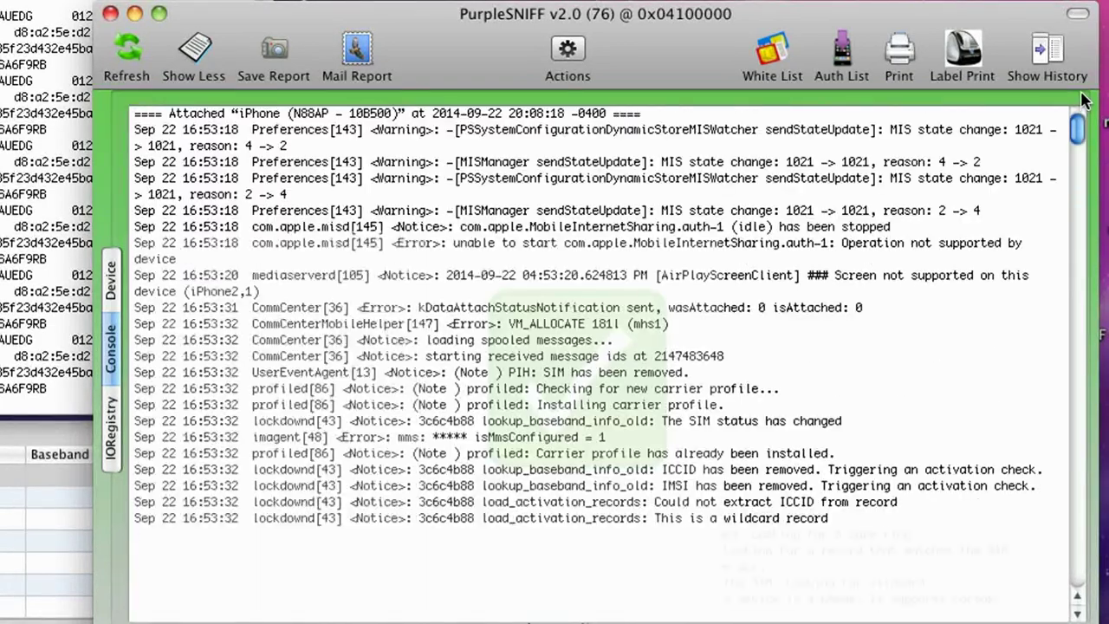
pyautogui.moveTo(1082, 98)
pyautogui.mouseDown()
pyautogui.moveTo(1083, 130)
pyautogui.moveTo(1086, 108)
pyautogui.mouseUp()
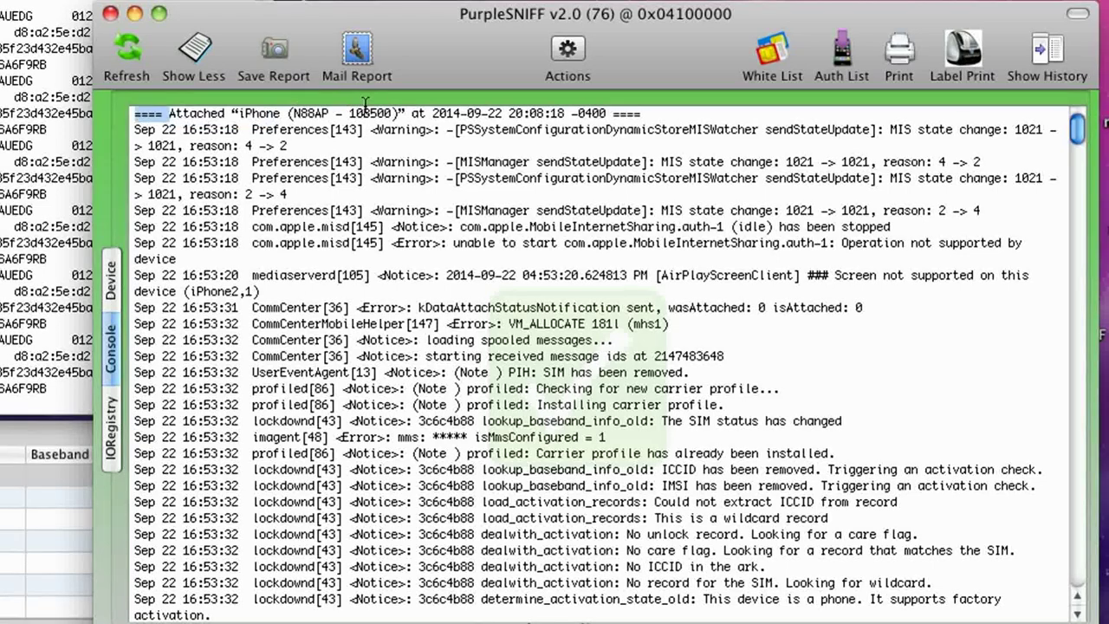
pyautogui.moveTo(365, 104); pyautogui.dragTo(377, 105)
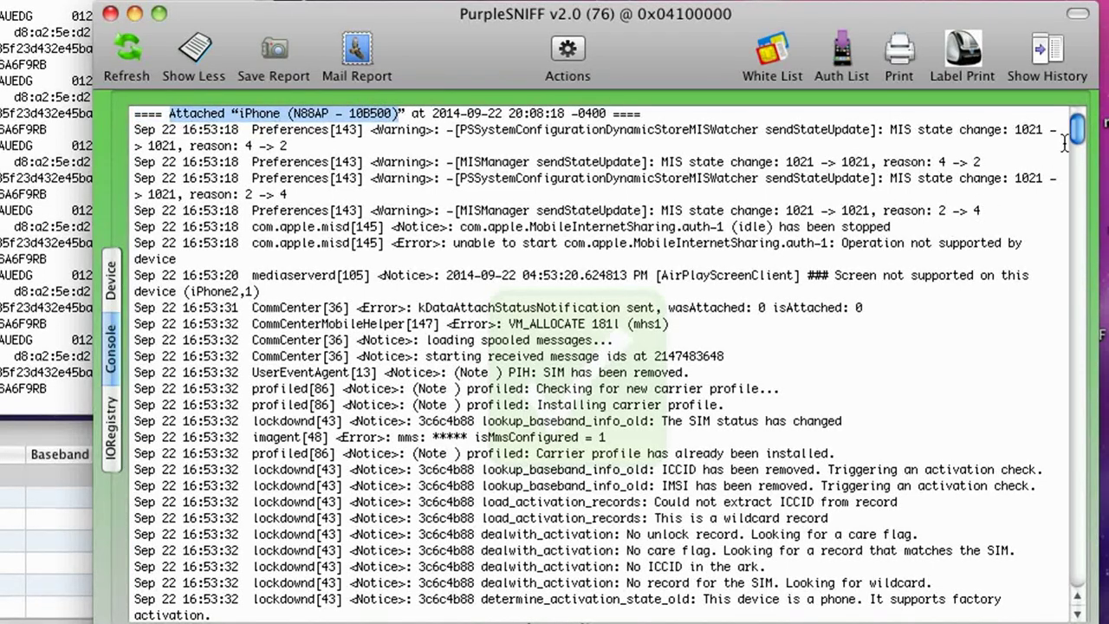
pyautogui.moveTo(1075, 130); pyautogui.dragTo(1077, 222)
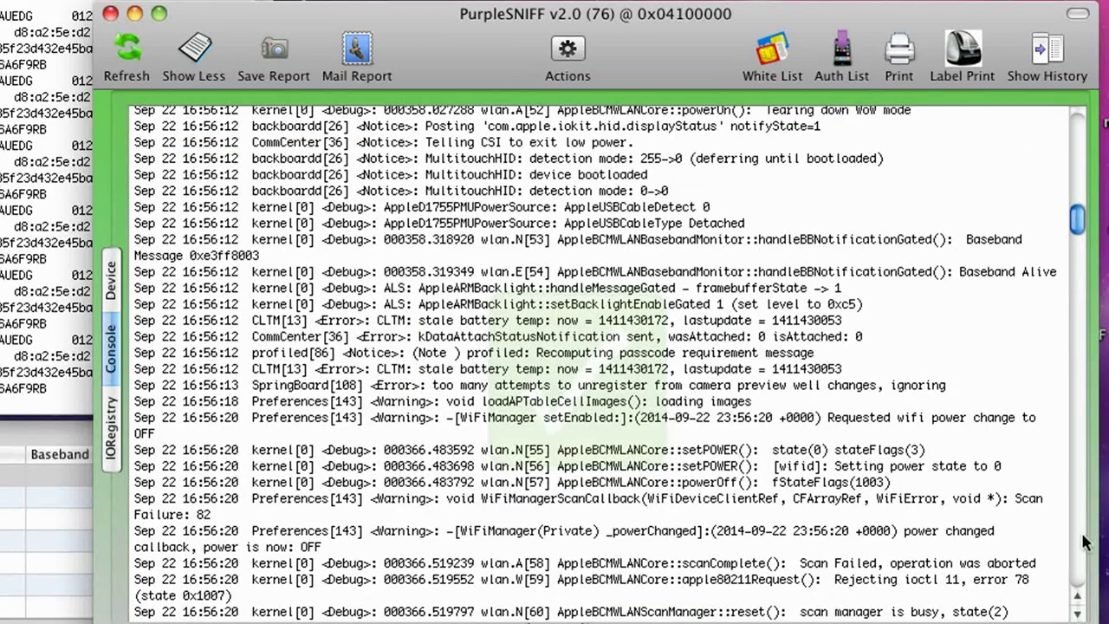
pyautogui.scroll(-20, 1087, 542)
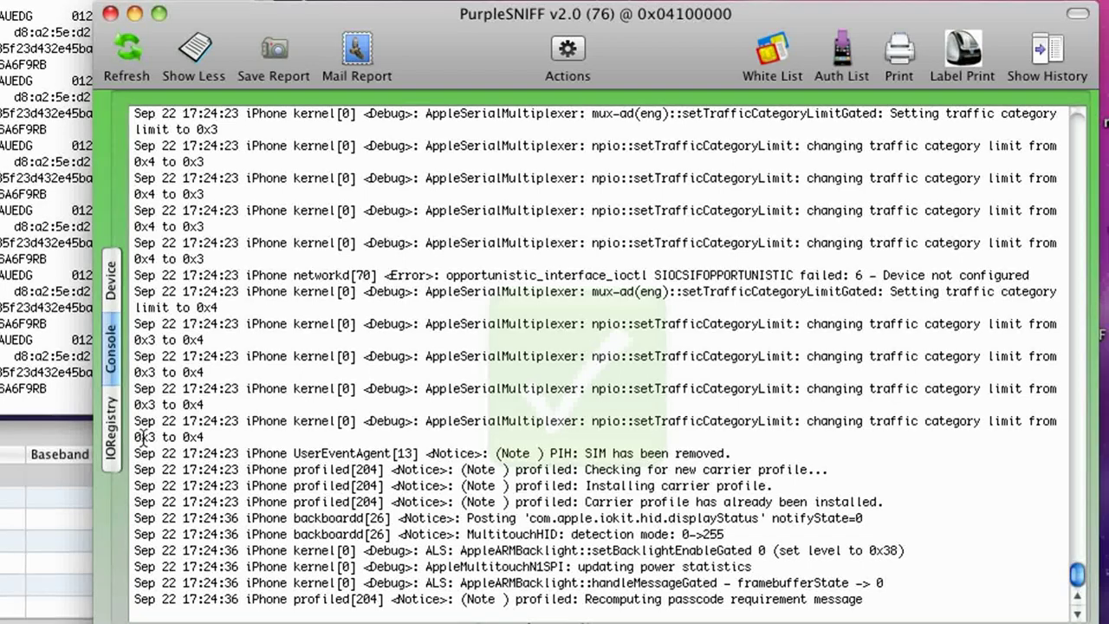
# Step: Open the device's IORegistry view and examine the properties of Root and its N88AP node
pyautogui.click(112, 433)
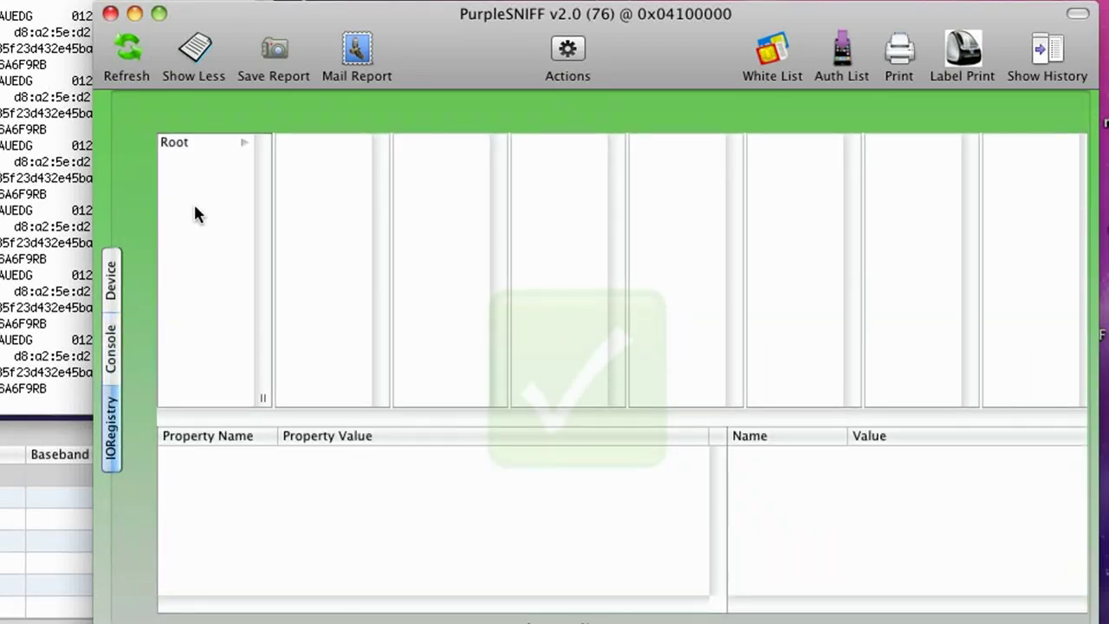
pyautogui.click(184, 145)
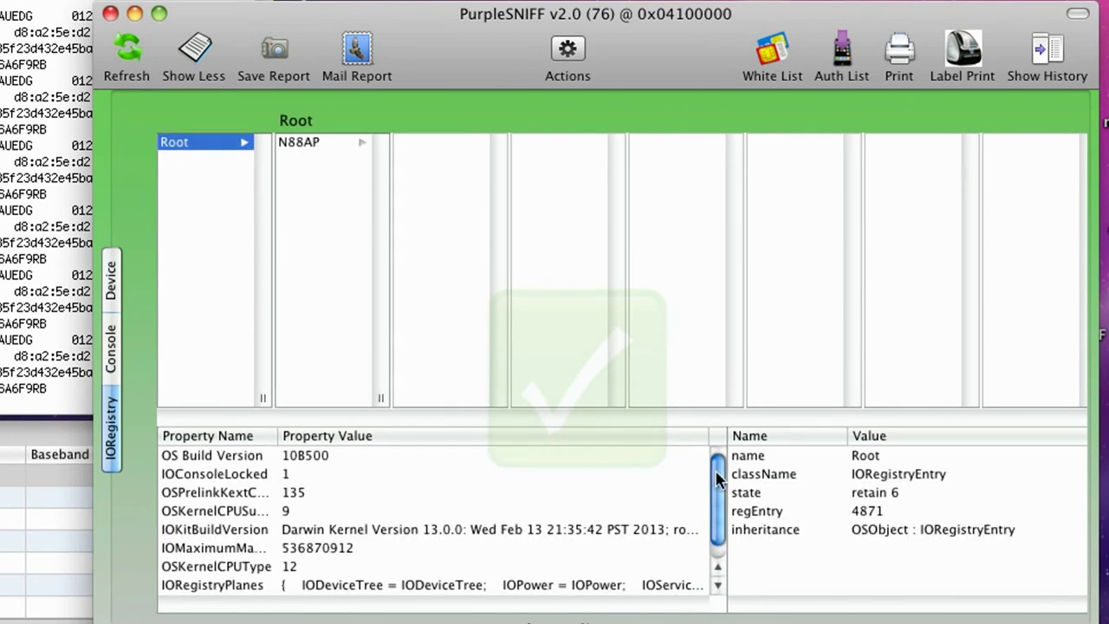
pyautogui.scroll(-1, 717, 485)
pyautogui.scroll(1, 725, 474)
pyautogui.click(331, 139)
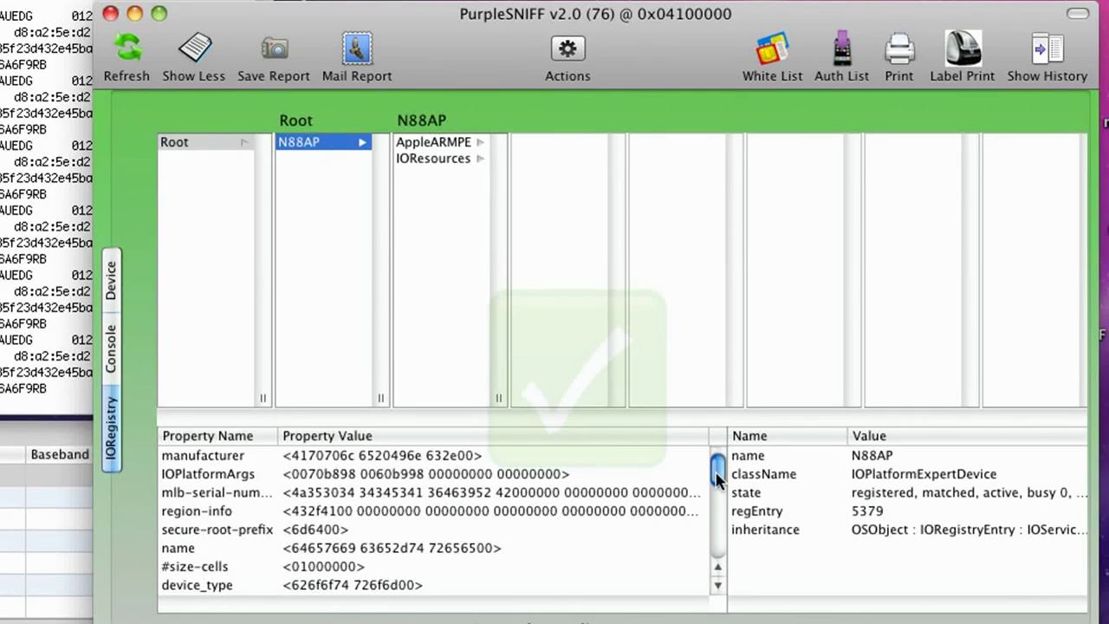
pyautogui.moveTo(717, 481); pyautogui.dragTo(713, 344)
# Step: Inspect the AppleARMPE node and its IOPMrootDomain, IORootParent, options and cpu0@0 entries
pyautogui.click(468, 143)
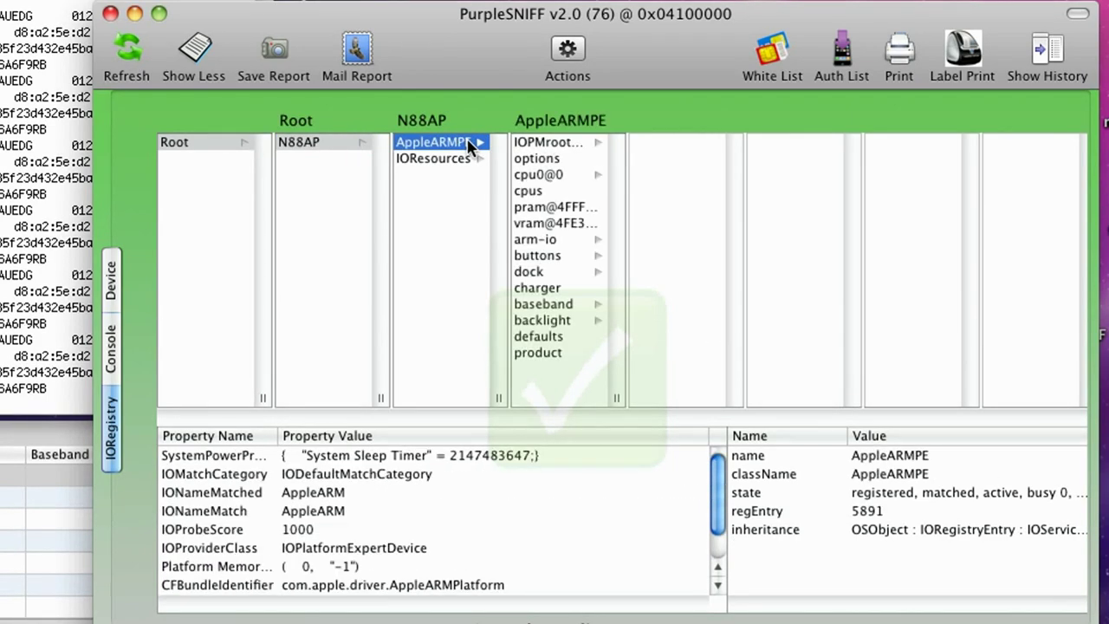
pyautogui.click(561, 144)
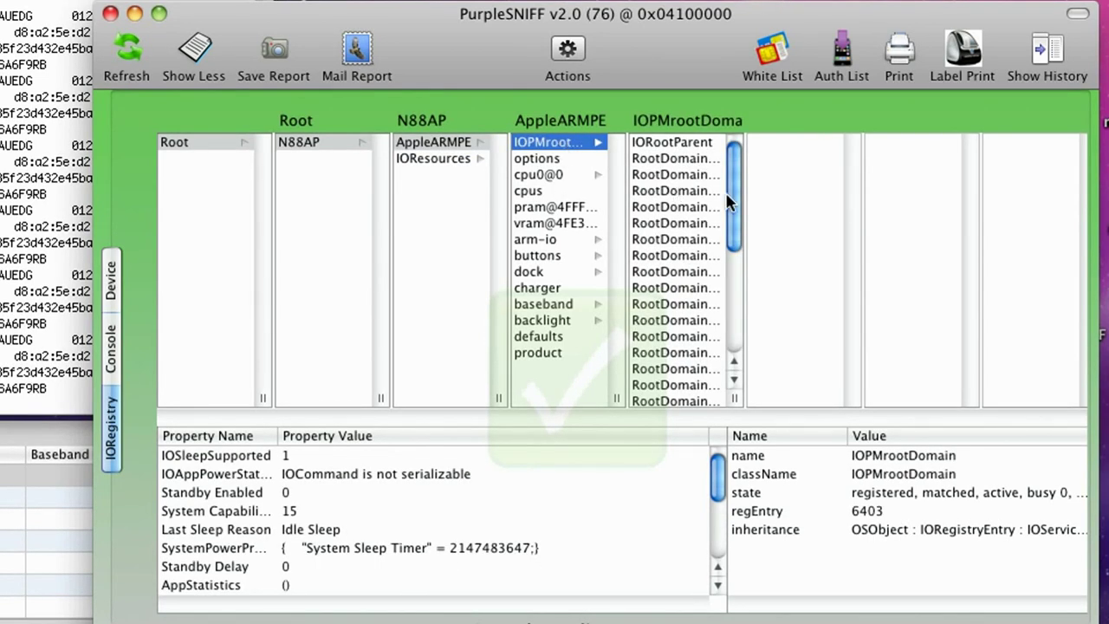
pyautogui.moveTo(737, 222); pyautogui.dragTo(737, 338)
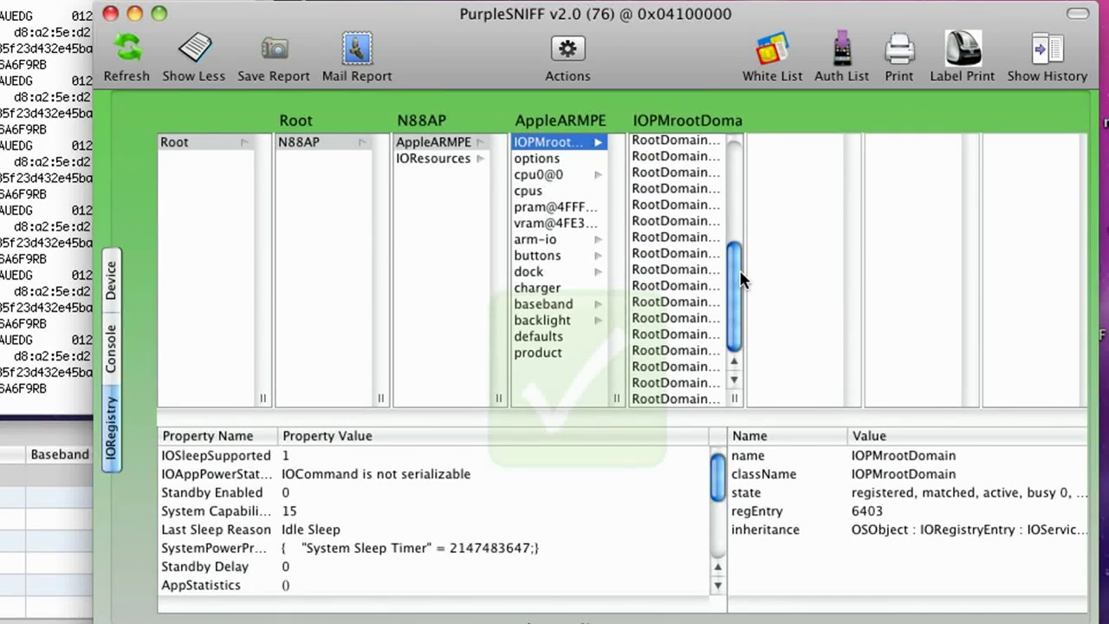
pyautogui.click(737, 232)
pyautogui.click(706, 143)
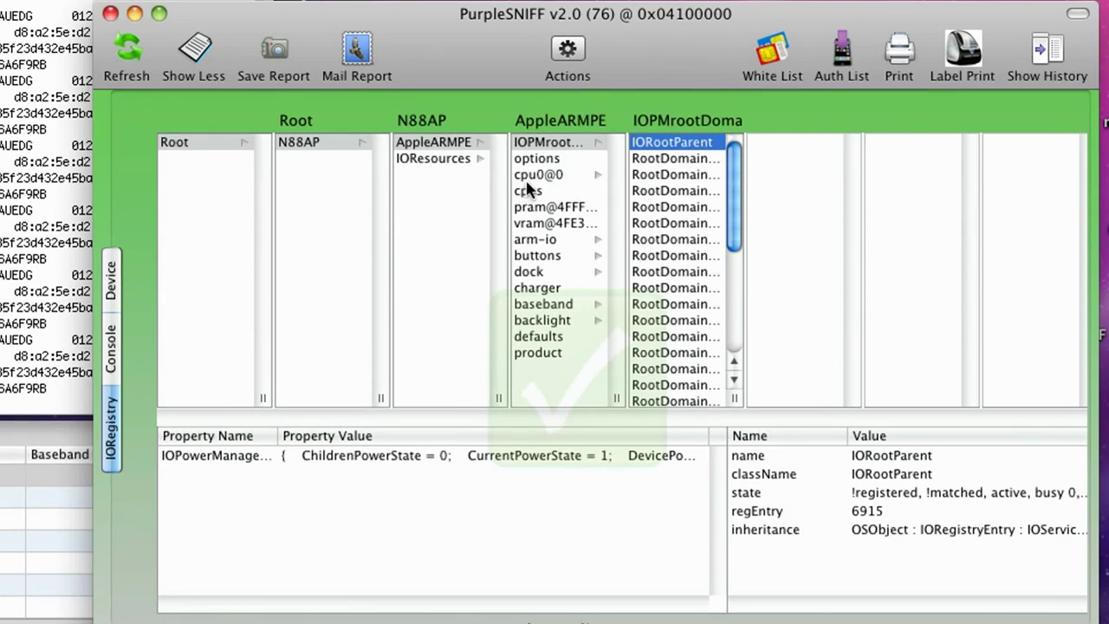
pyautogui.click(531, 159)
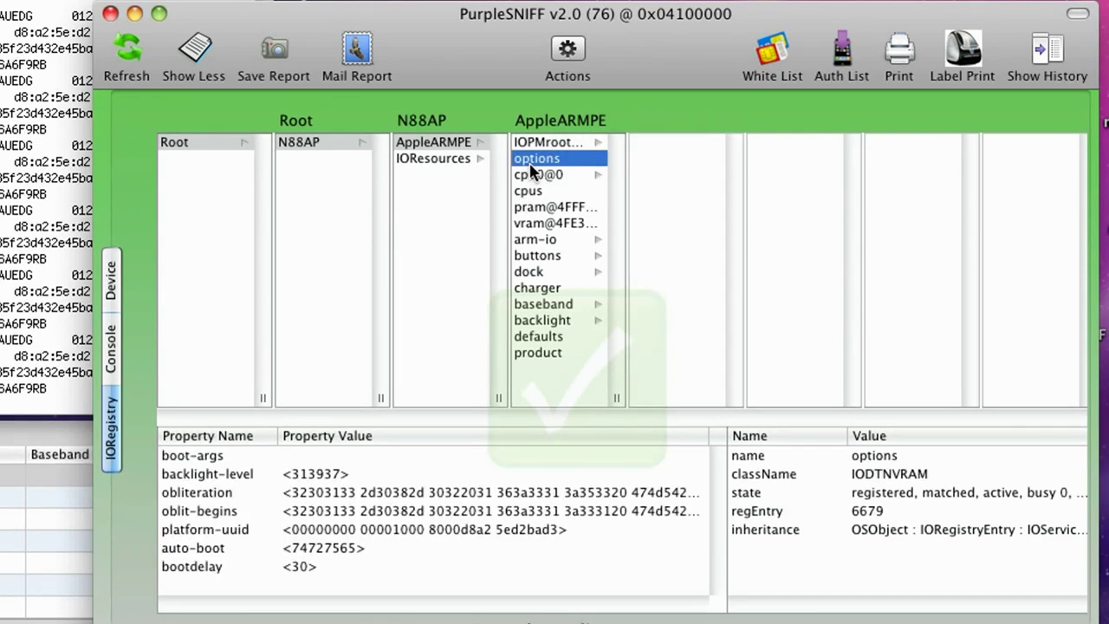
pyautogui.click(535, 176)
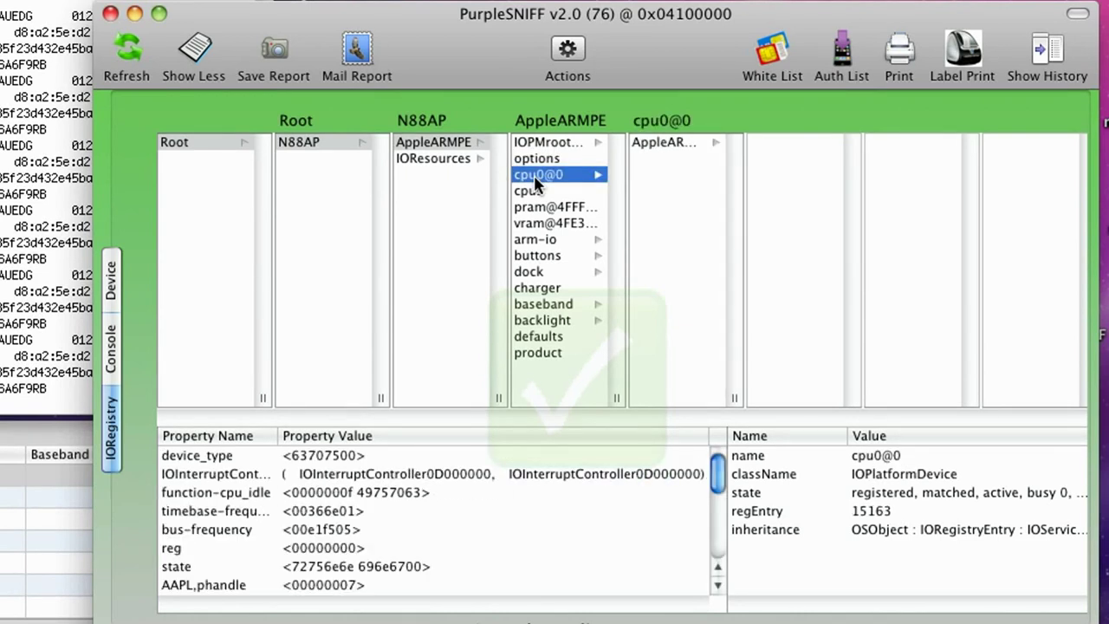
# Step: Inspect the AppleARMCPU node under cpu0@0, its IOCPUInterruptController entry, and the neighbouring cpus node
pyautogui.click(640, 148)
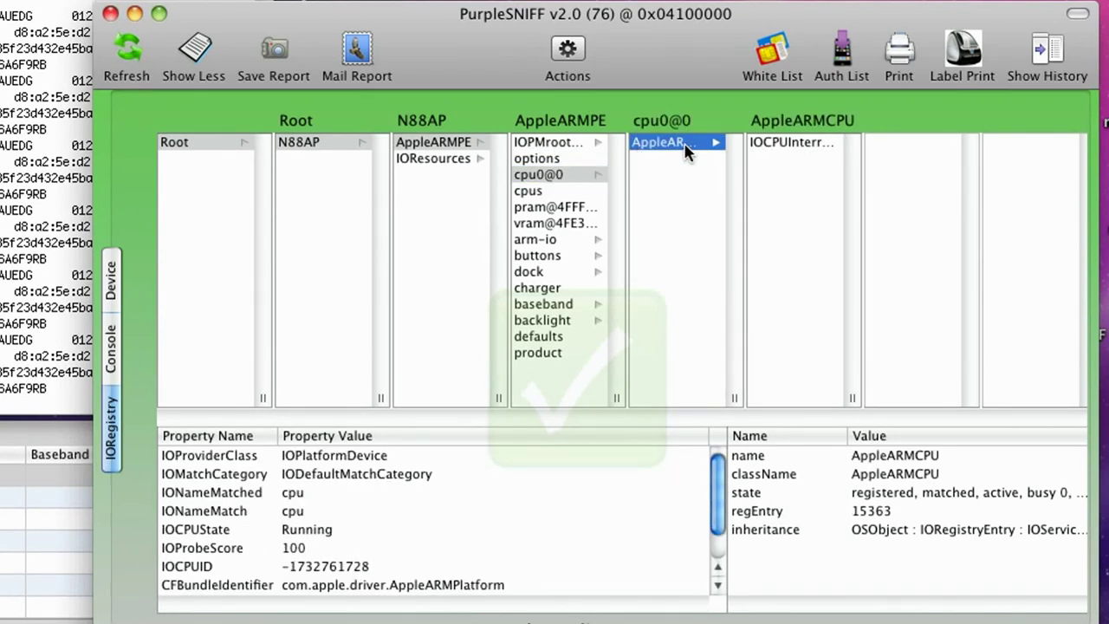
pyautogui.click(779, 142)
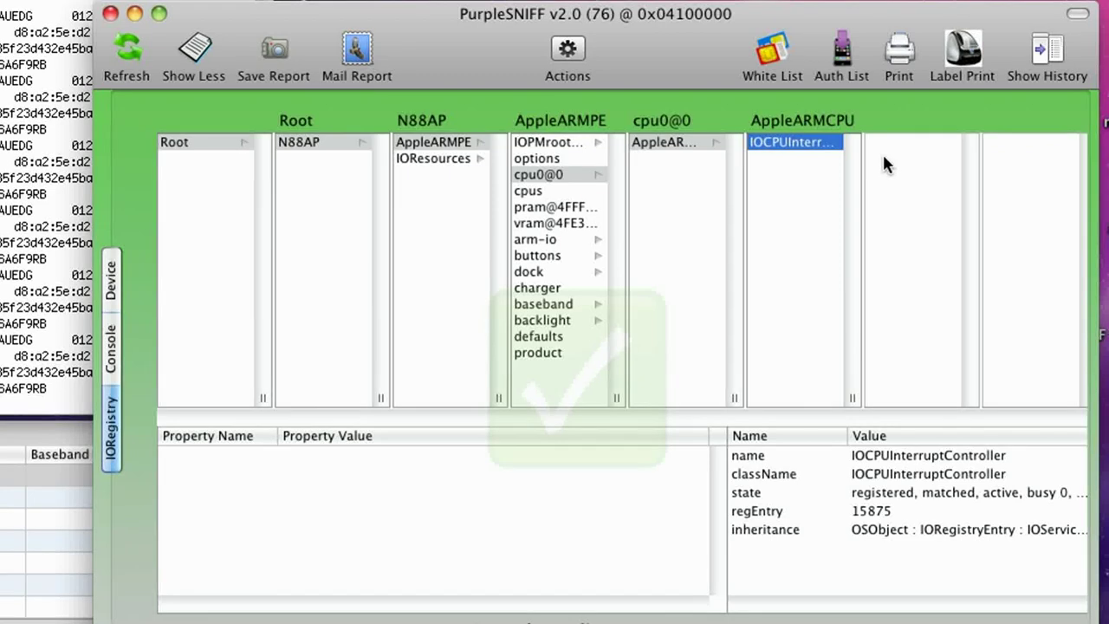
pyautogui.click(567, 195)
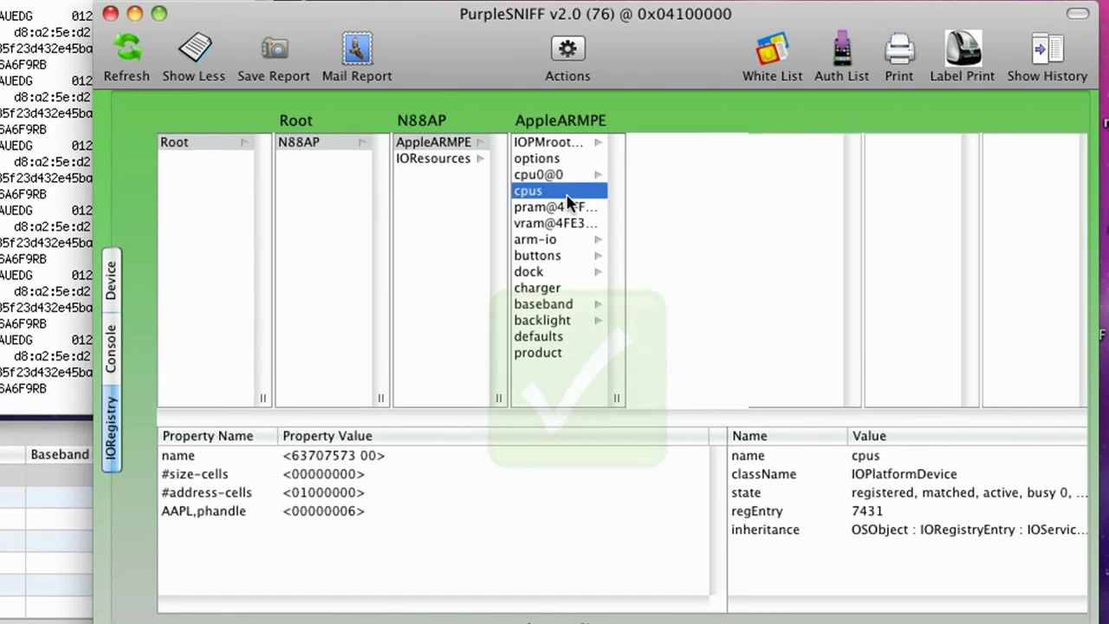
# Step: Inspect the arm-io node, its AppleS5L8920XIO entry, and the AppleM2ScalerCSCDriver entry under the scaler device
pyautogui.click(577, 239)
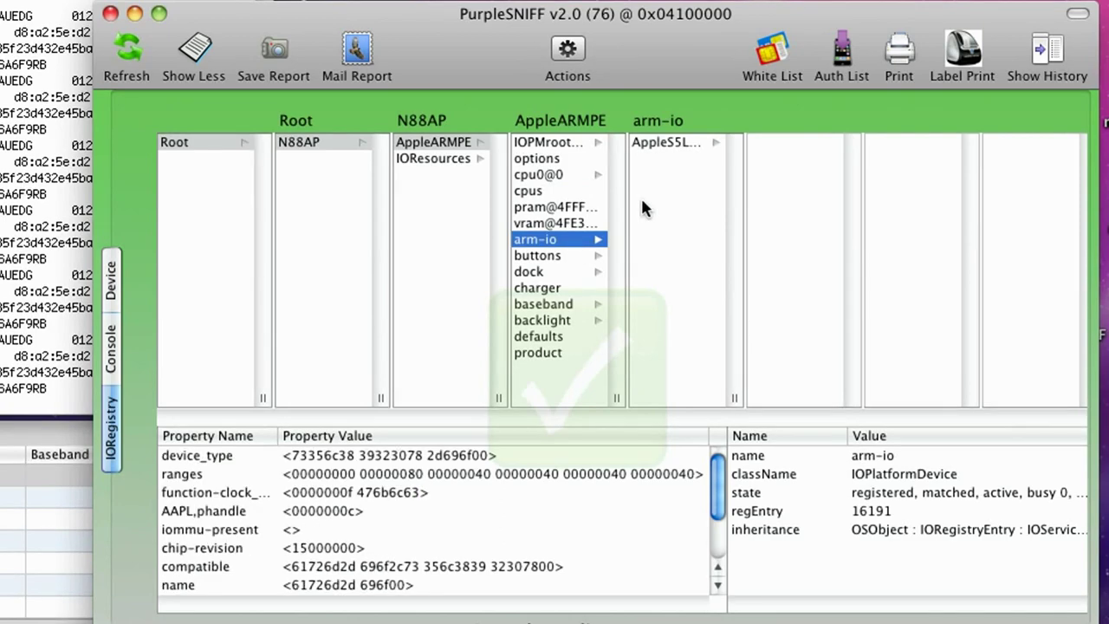
pyautogui.click(659, 143)
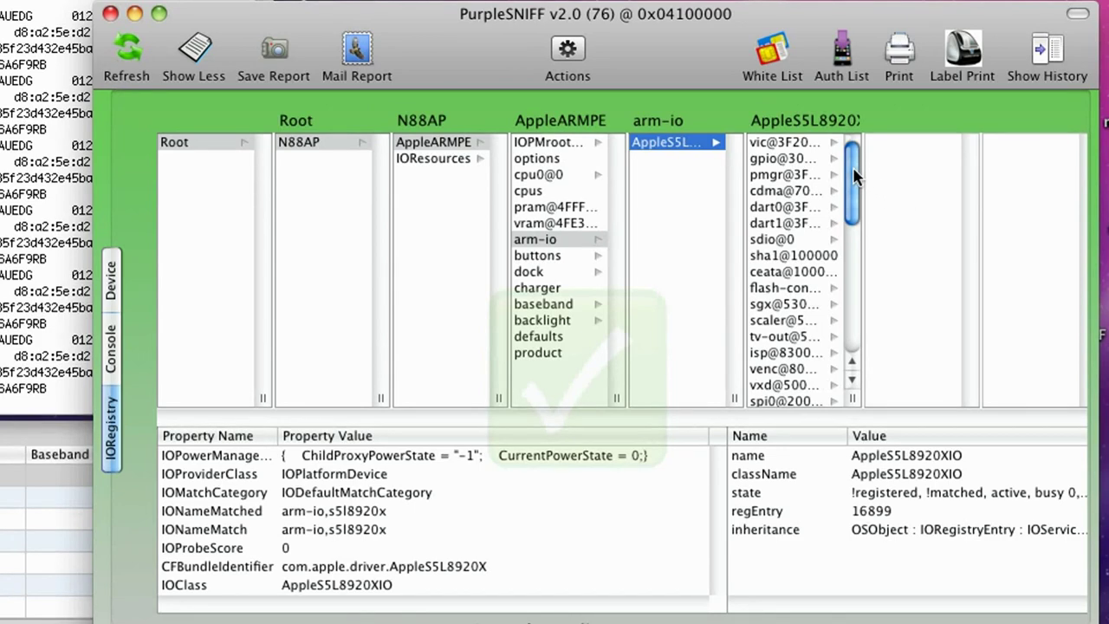
pyautogui.moveTo(853, 176)
pyautogui.mouseDown()
pyautogui.moveTo(853, 300)
pyautogui.moveTo(846, 161)
pyautogui.mouseUp()
pyautogui.click(771, 314)
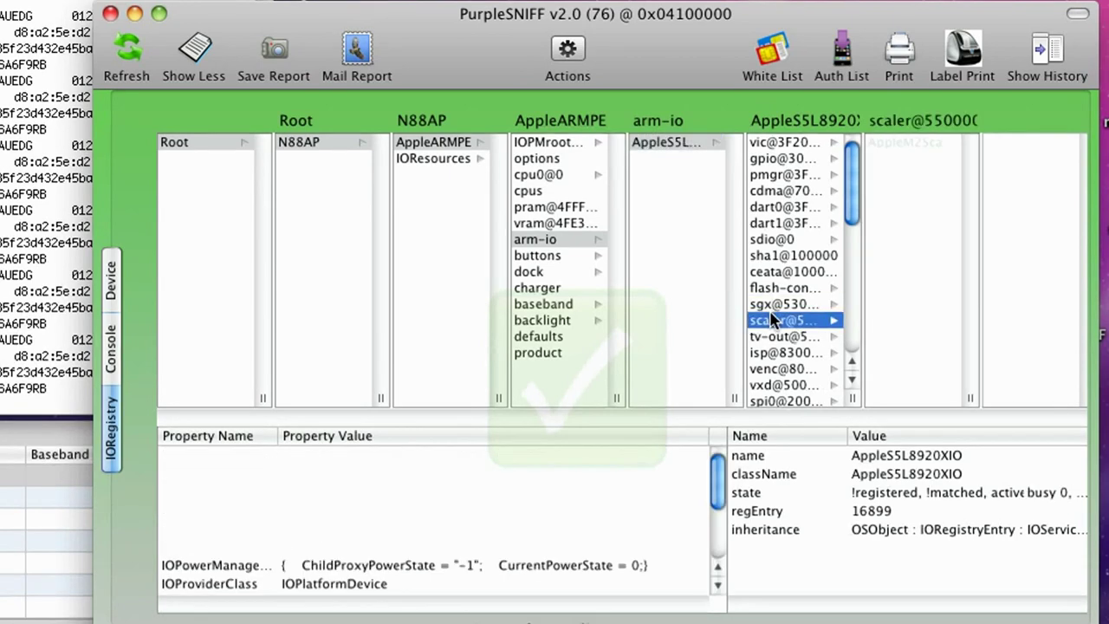
pyautogui.click(887, 146)
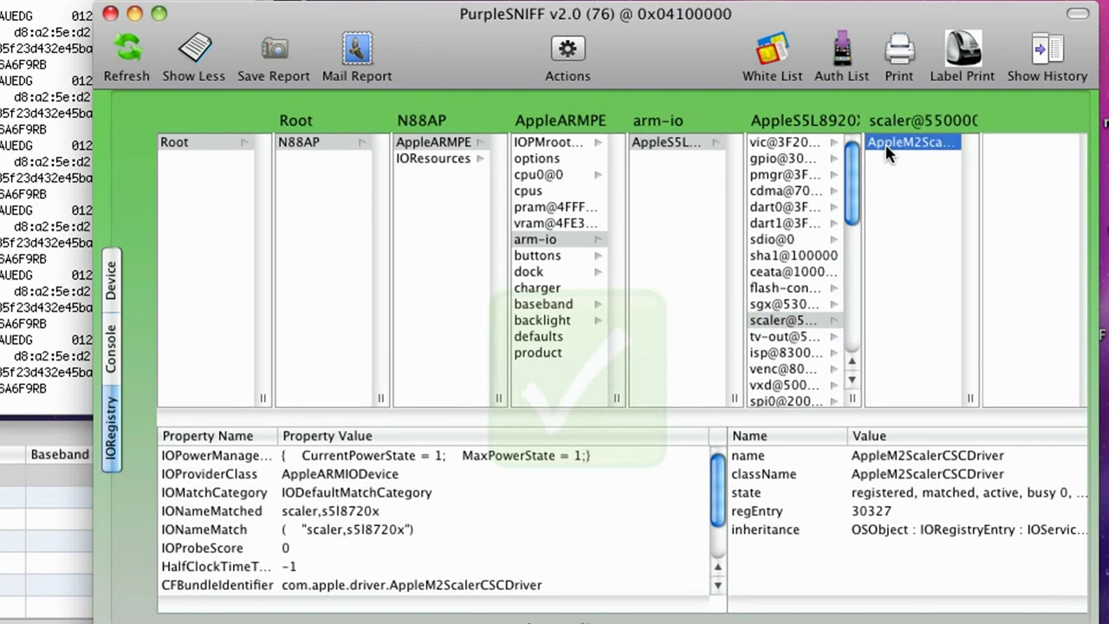
# Step: Inspect the sha1@100000 device and the tv-out device down through AppleM2TVOut to IOMobileFramebufferUserClient
pyautogui.click(773, 256)
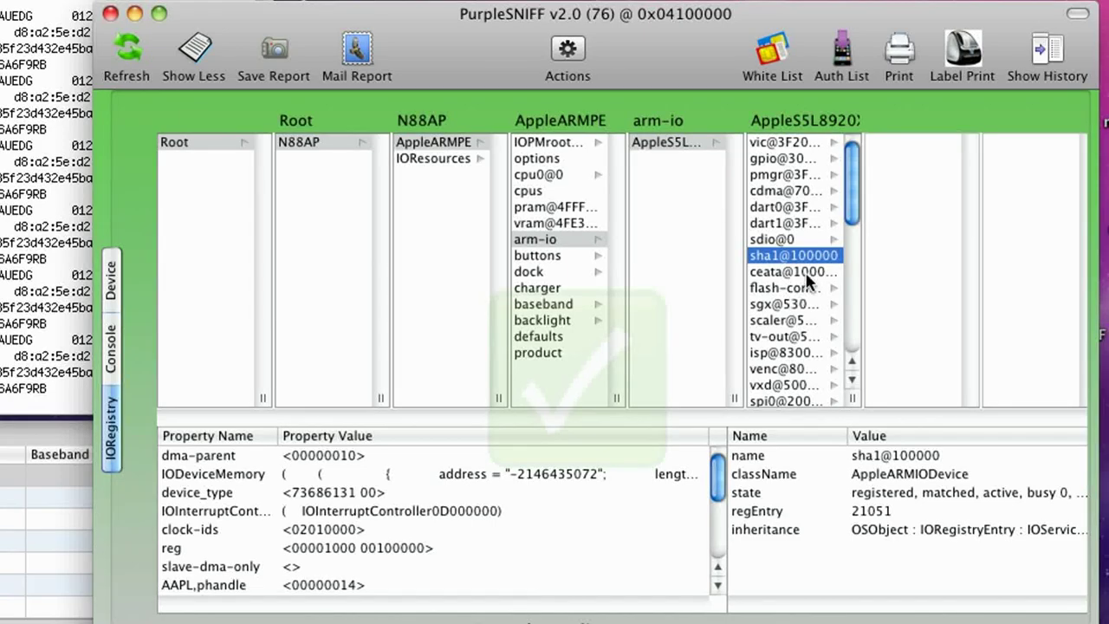
pyautogui.click(778, 334)
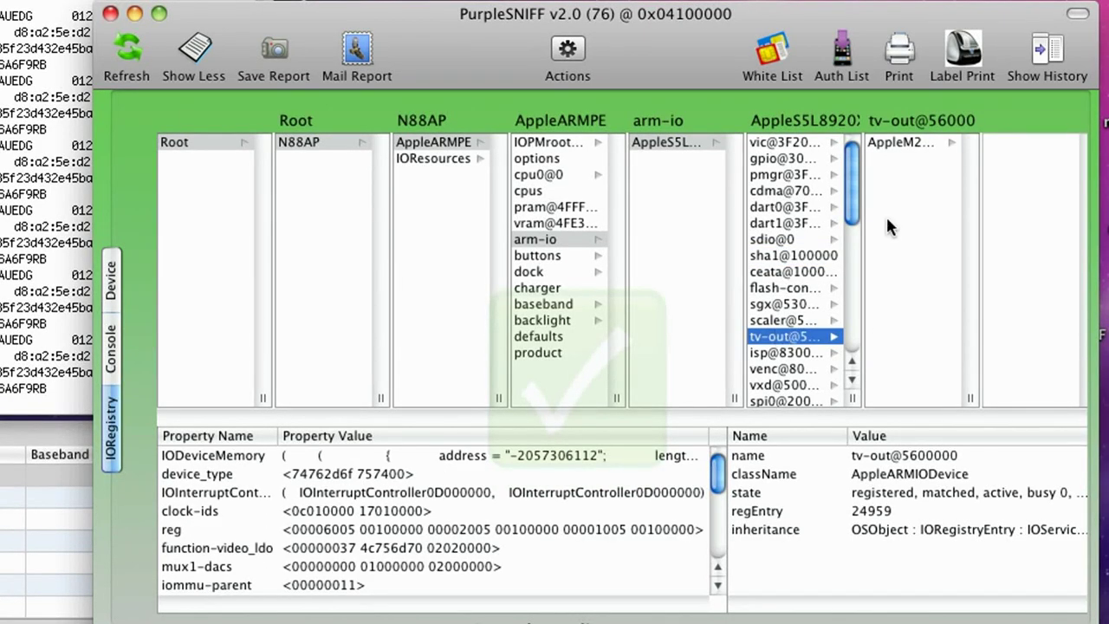
pyautogui.click(901, 142)
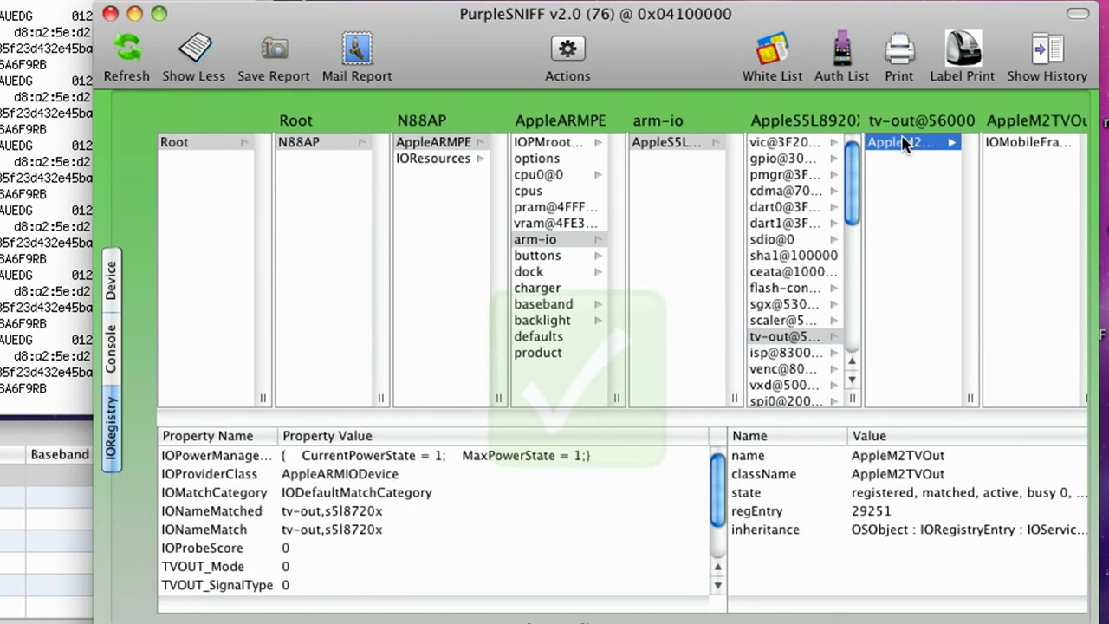
pyautogui.click(1000, 142)
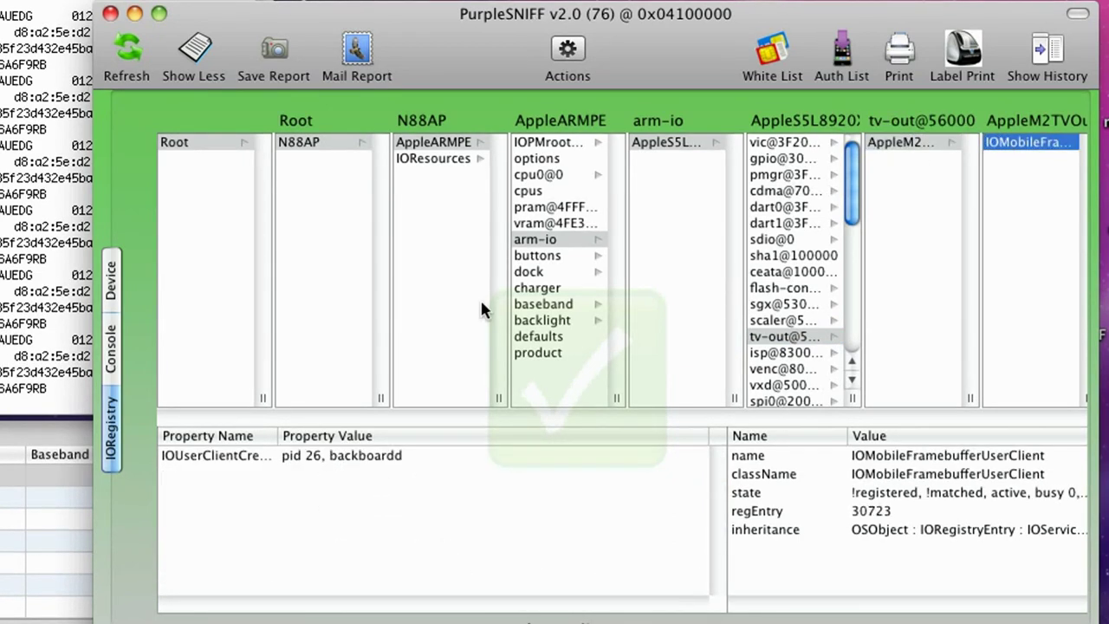
# Step: Inspect AppleARMPE's buttons node with its AppleM68Buttons entry, and the charger node
pyautogui.click(528, 257)
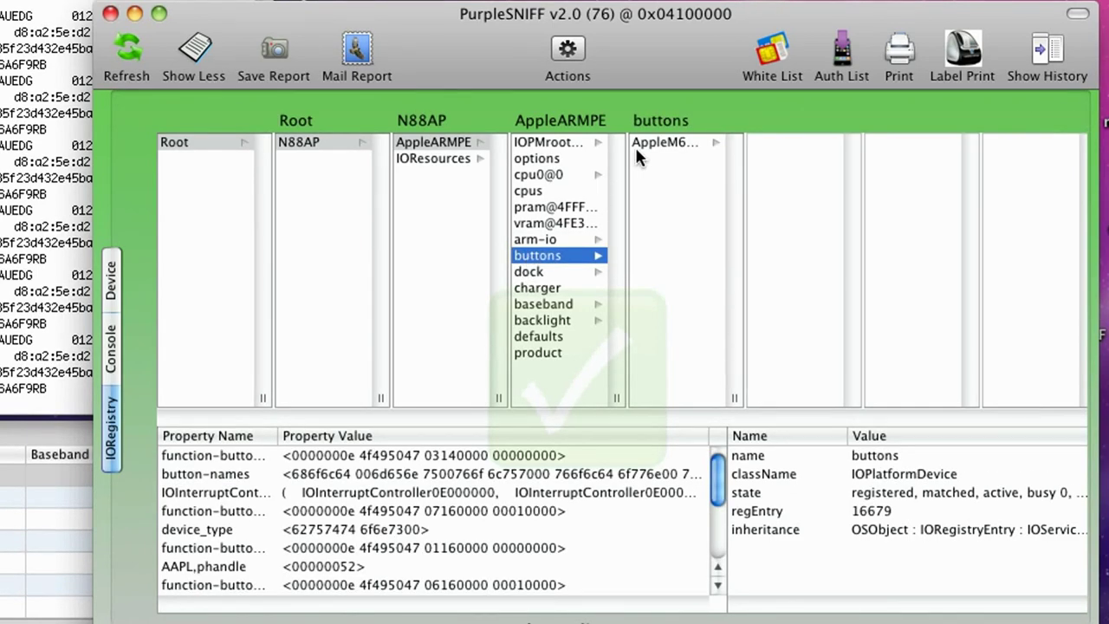
pyautogui.click(637, 147)
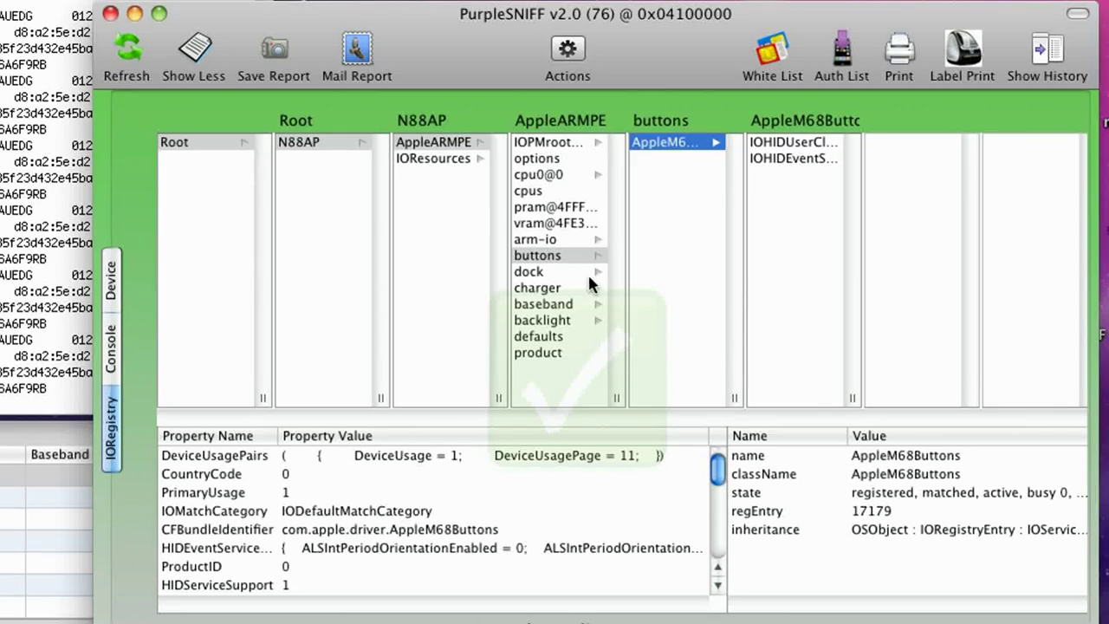
pyautogui.click(567, 289)
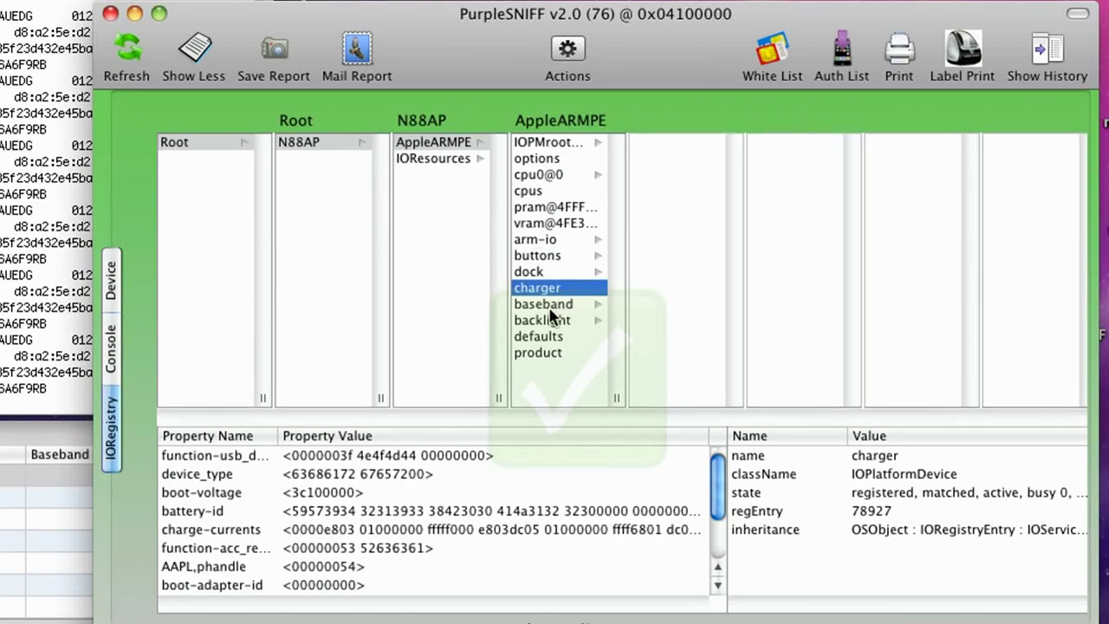
# Step: Inspect the baseband node, its AppleBasebandN88 entry and the first AppleBasebandUserClient beneath it
pyautogui.click(551, 305)
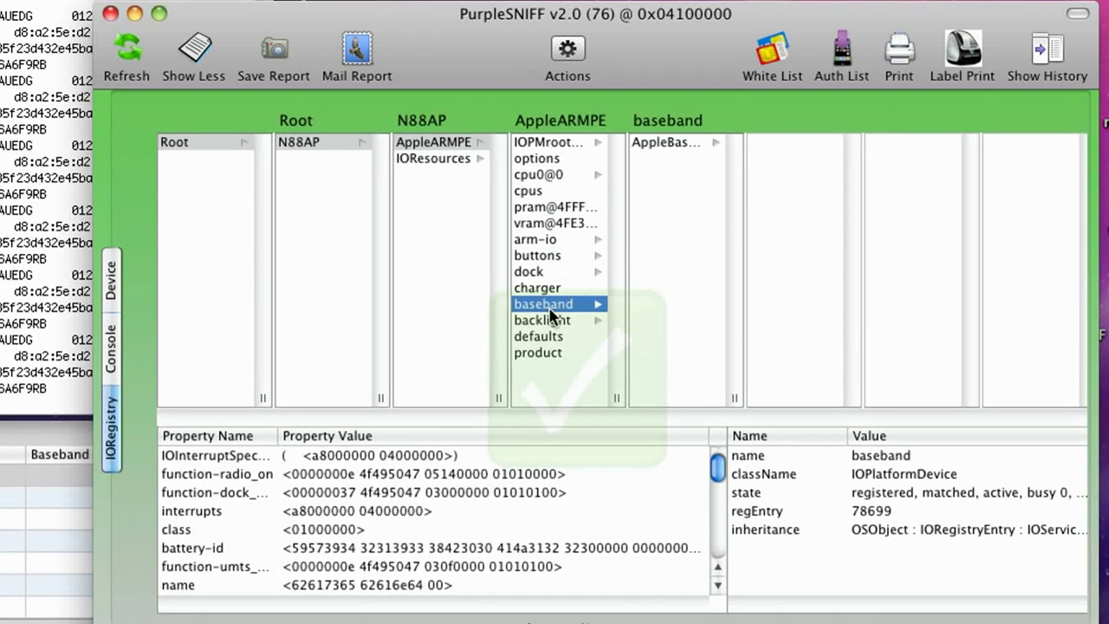
pyautogui.click(660, 144)
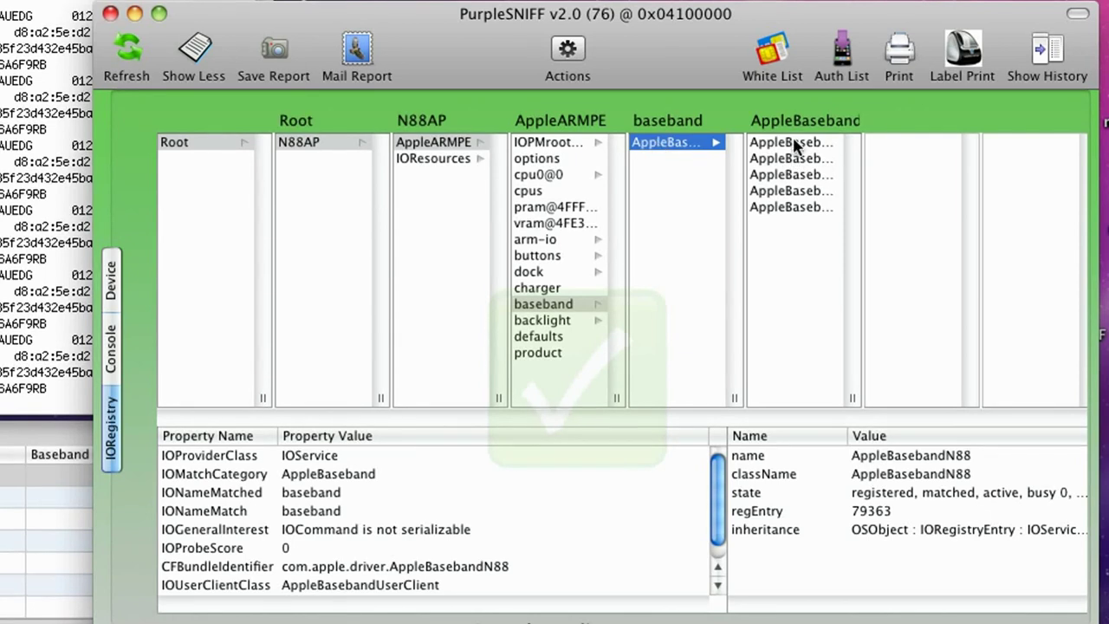
pyautogui.click(788, 144)
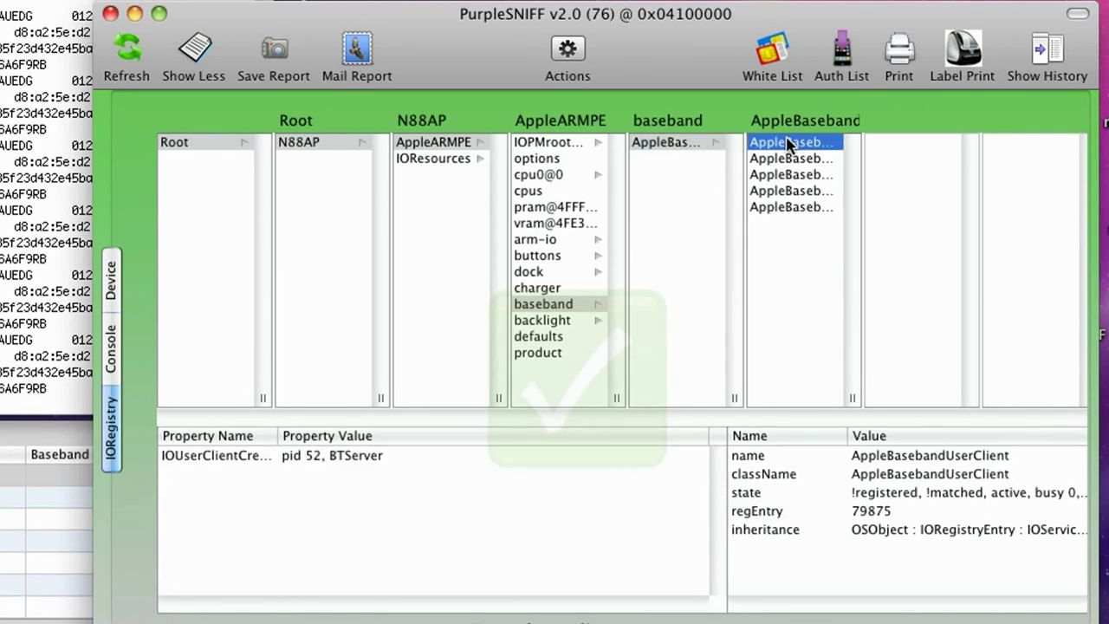
# Step: Review the properties of AppleARMPE's backlight, defaults and product nodes
pyautogui.click(543, 322)
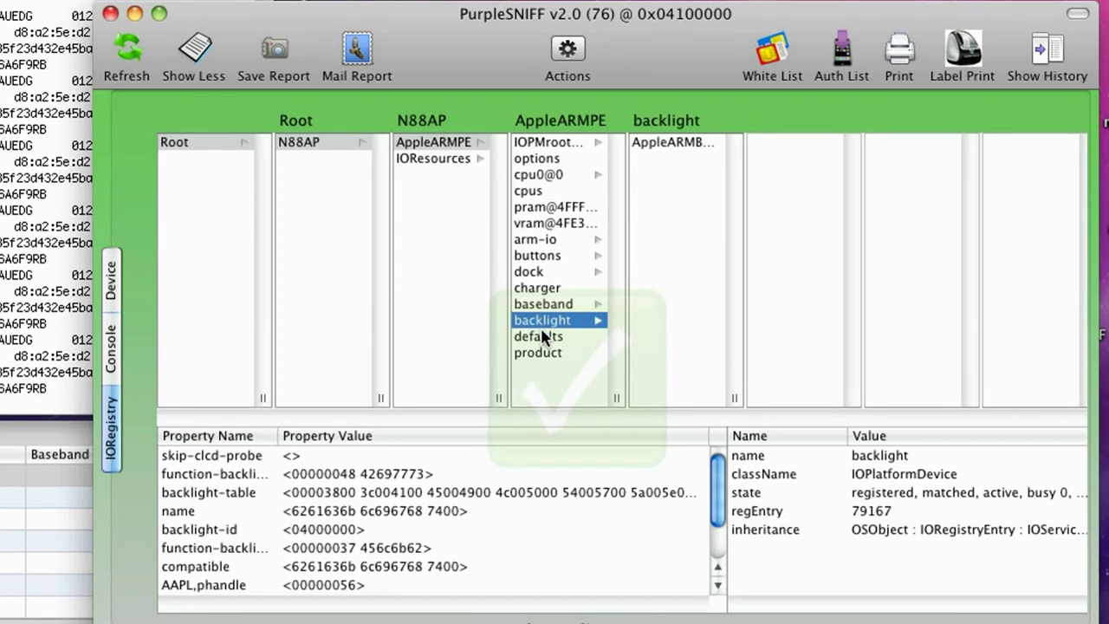
pyautogui.click(543, 338)
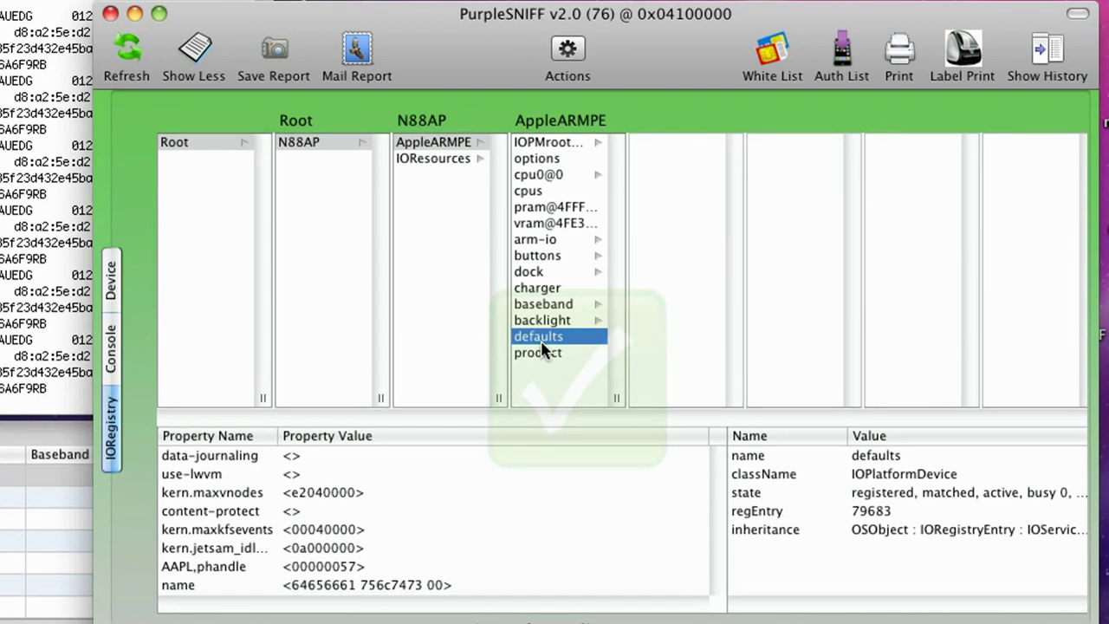
pyautogui.click(541, 353)
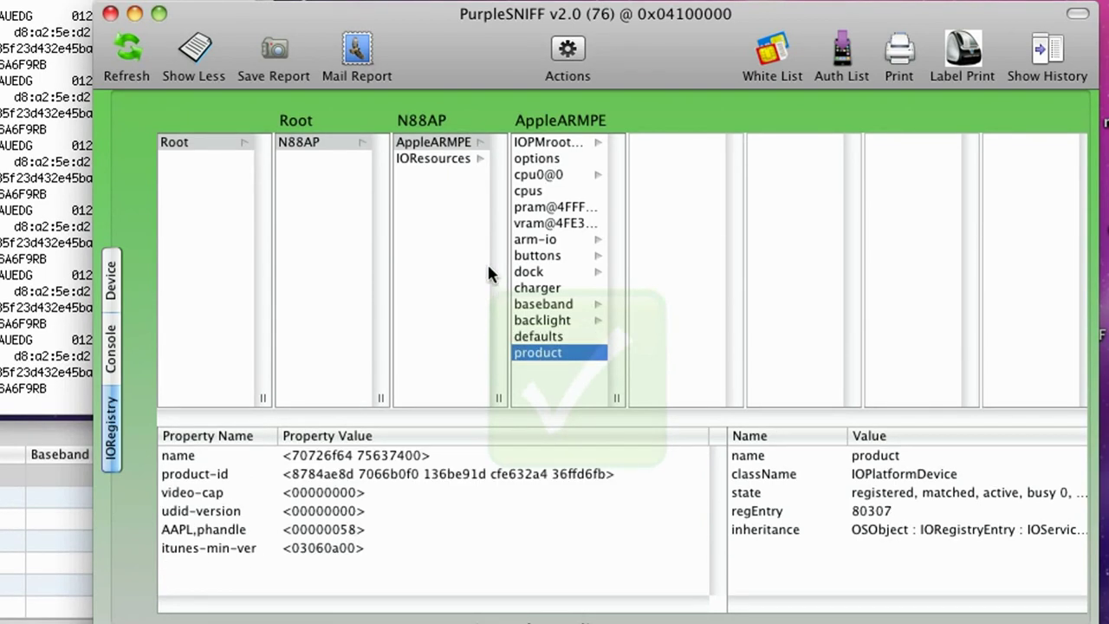
# Step: Inspect IOResources, its AppleProfileOS entry with ApplePerformanceCounterManager, and its IONetworkStack and AppleKeyStore entries
pyautogui.click(444, 159)
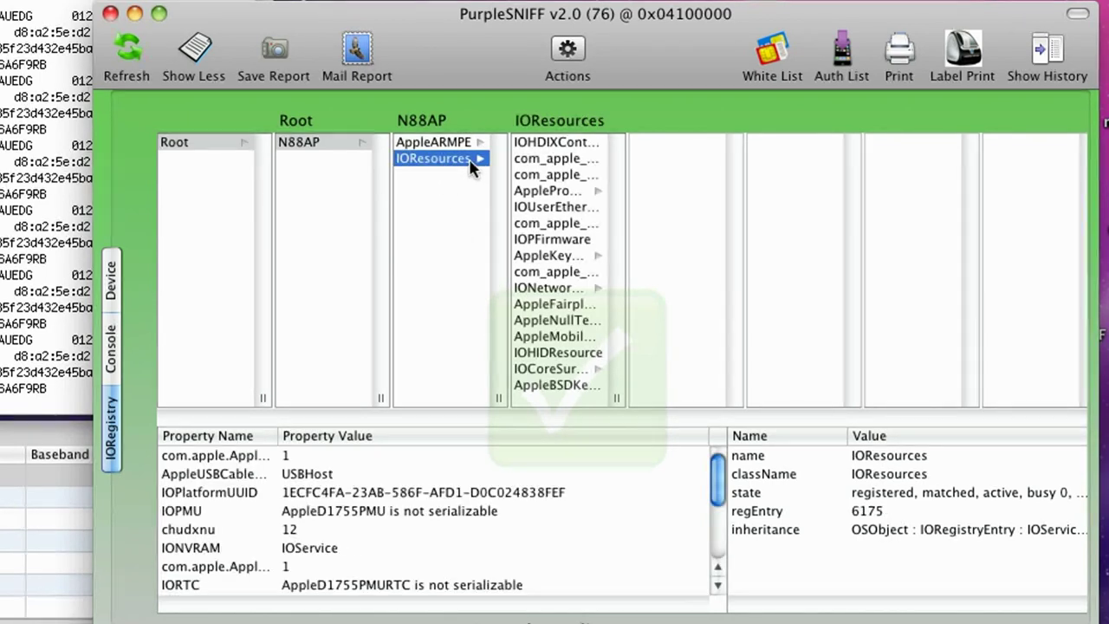
pyautogui.click(567, 191)
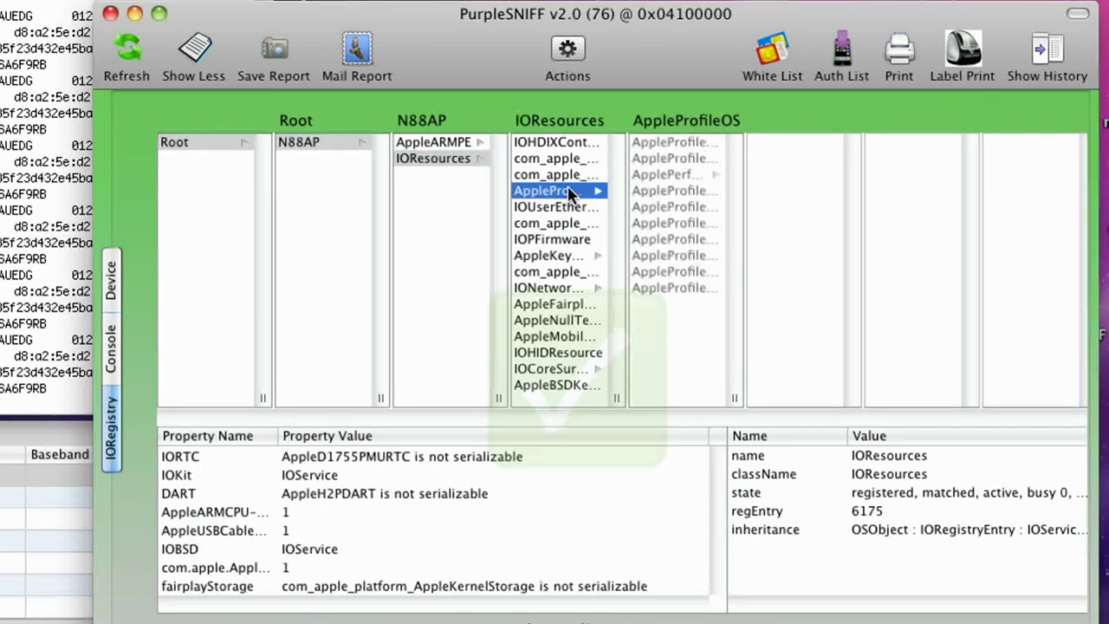
pyautogui.click(638, 174)
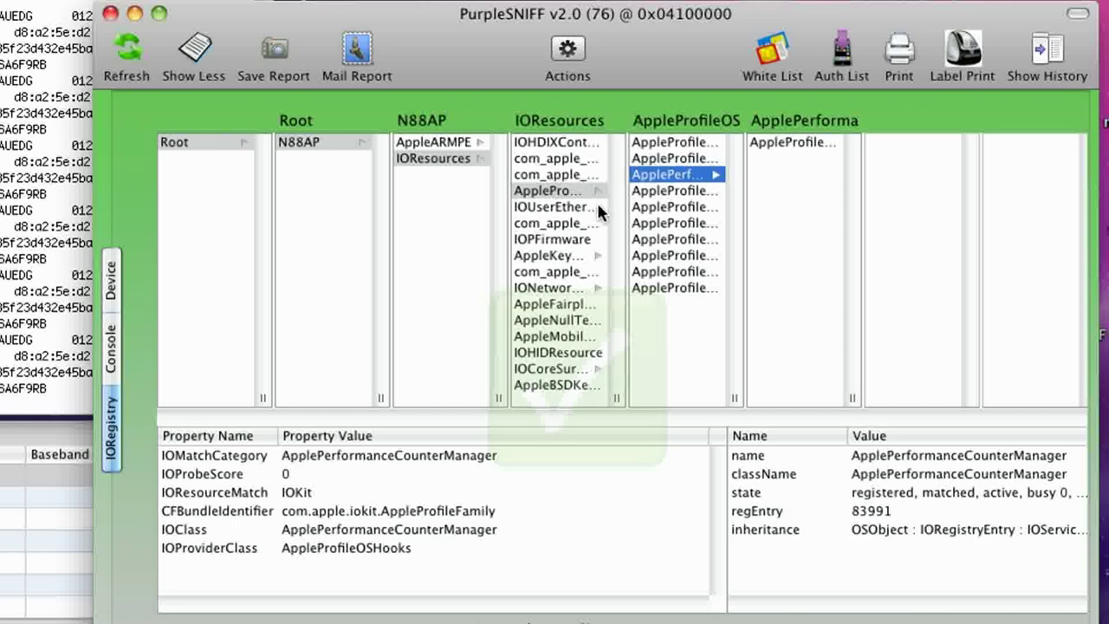
pyautogui.click(554, 284)
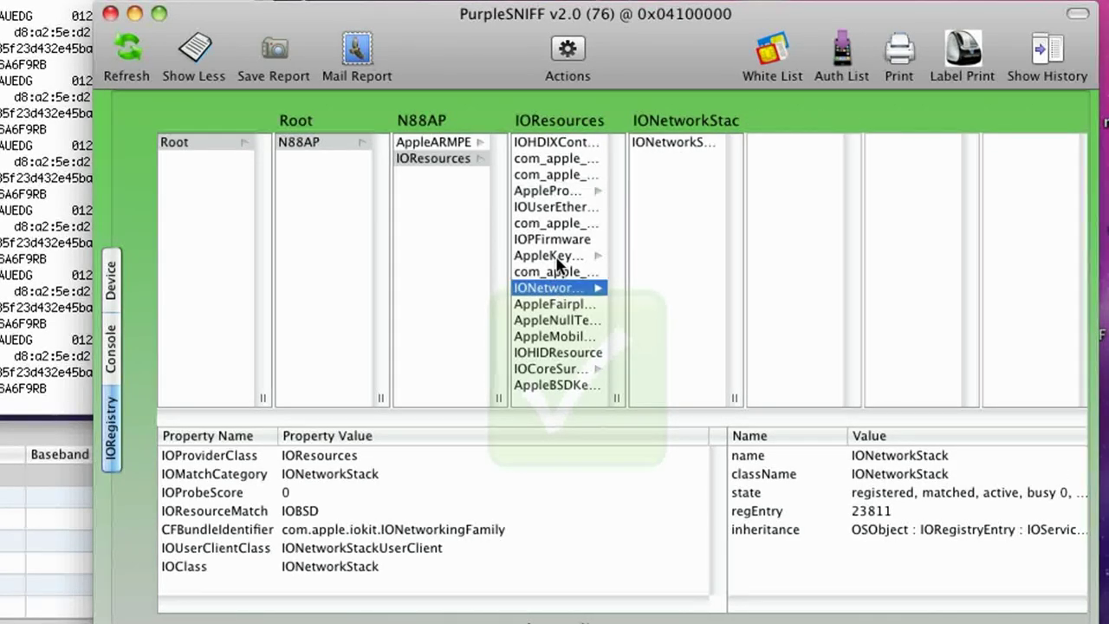
pyautogui.click(556, 257)
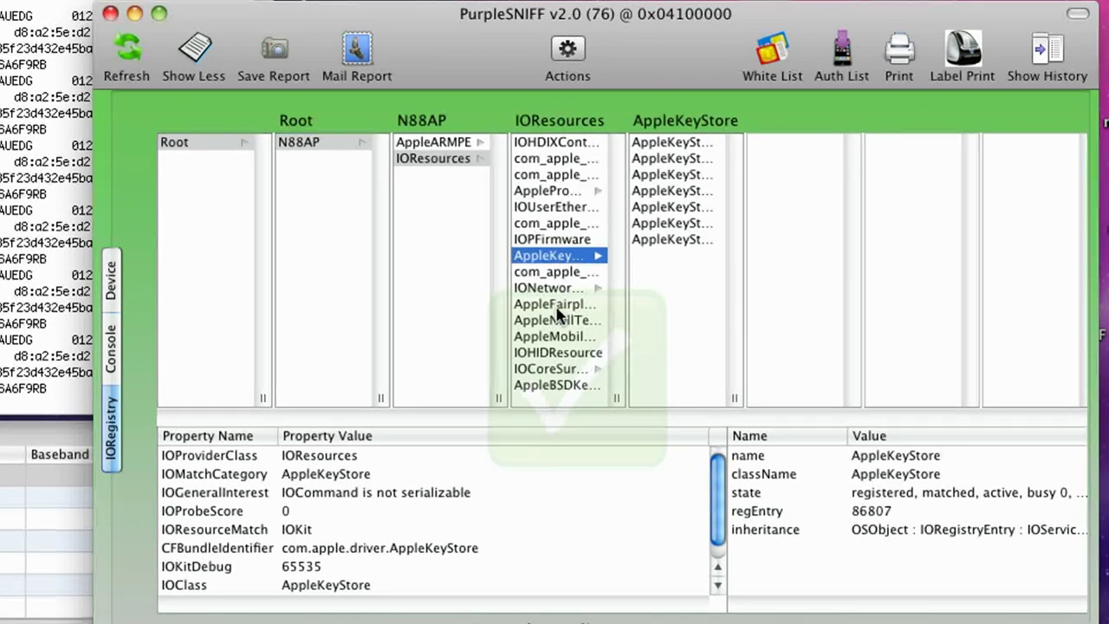
# Step: Inspect IOCoreSurfaceRoot with both of its IOSurfaceRootUserClient entries, and the AppleMobileFileIntegrity entry
pyautogui.click(558, 368)
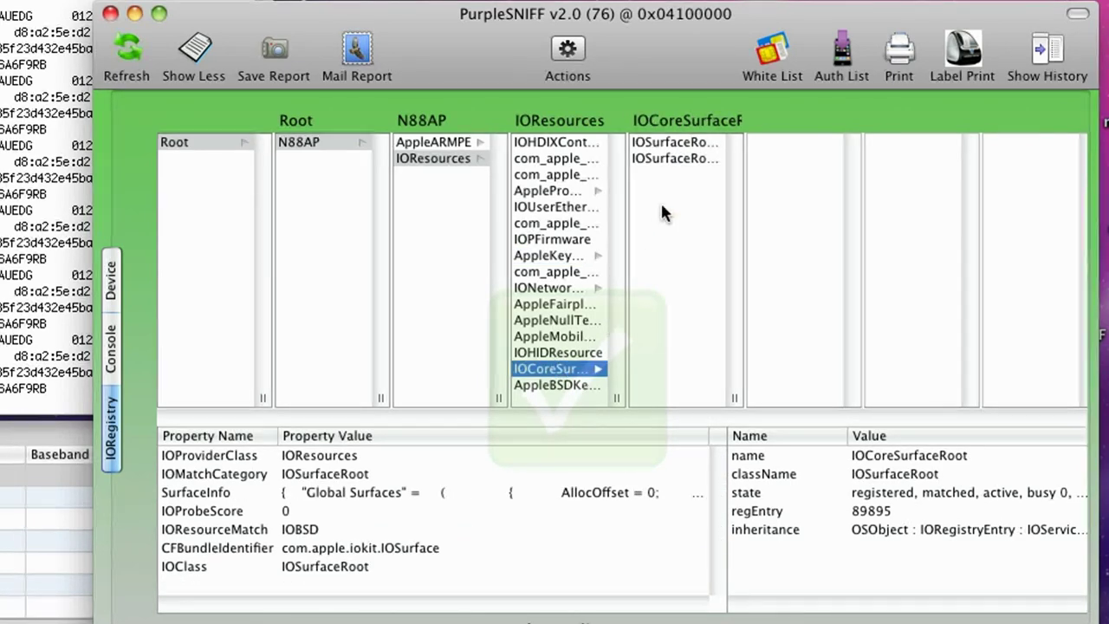
pyautogui.click(676, 159)
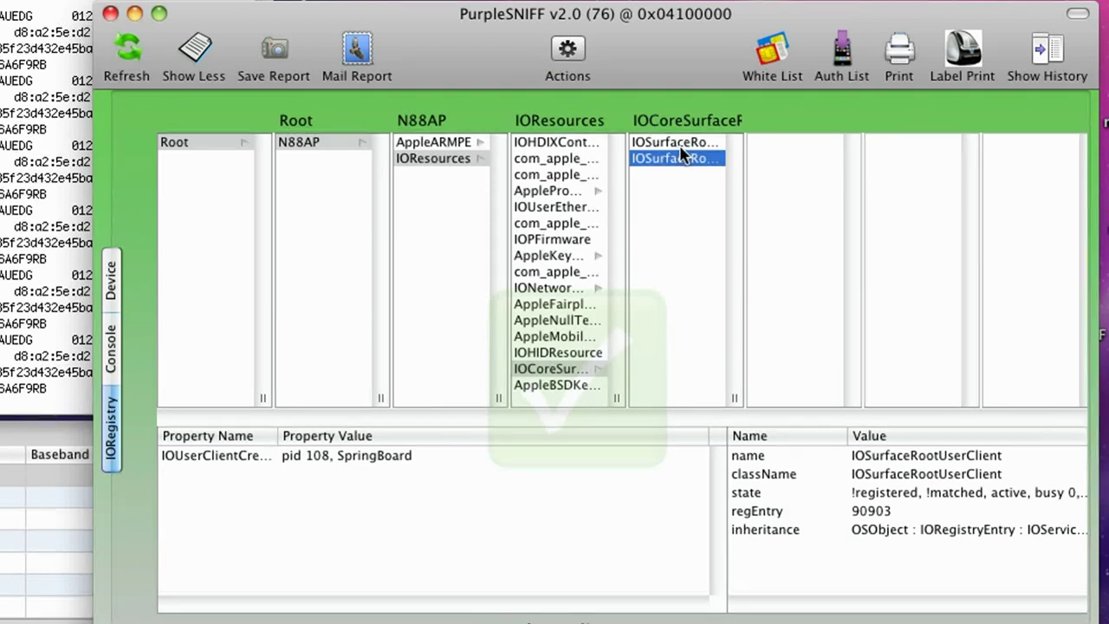
pyautogui.click(674, 142)
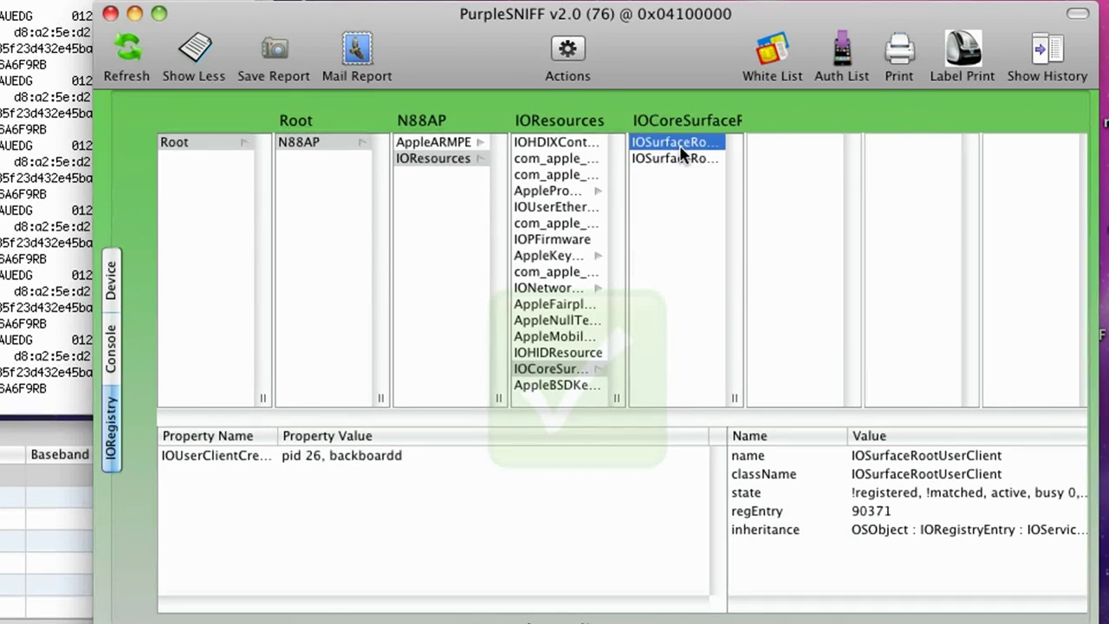
pyautogui.click(524, 338)
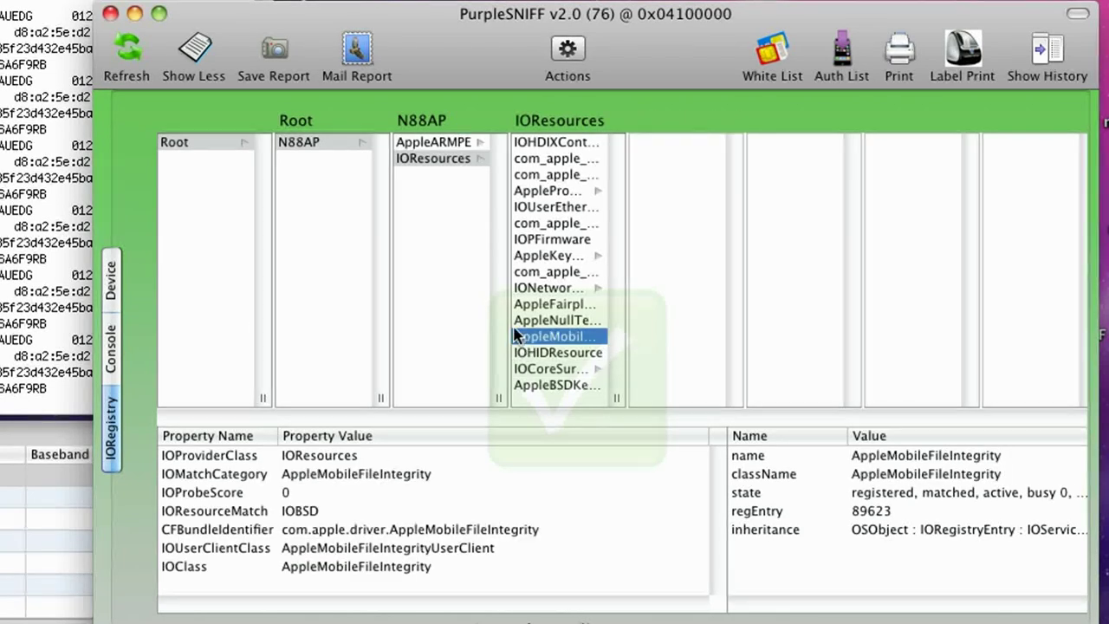
# Step: Go back up the registry tree from IOResources through N88AP to Root
pyautogui.click(465, 159)
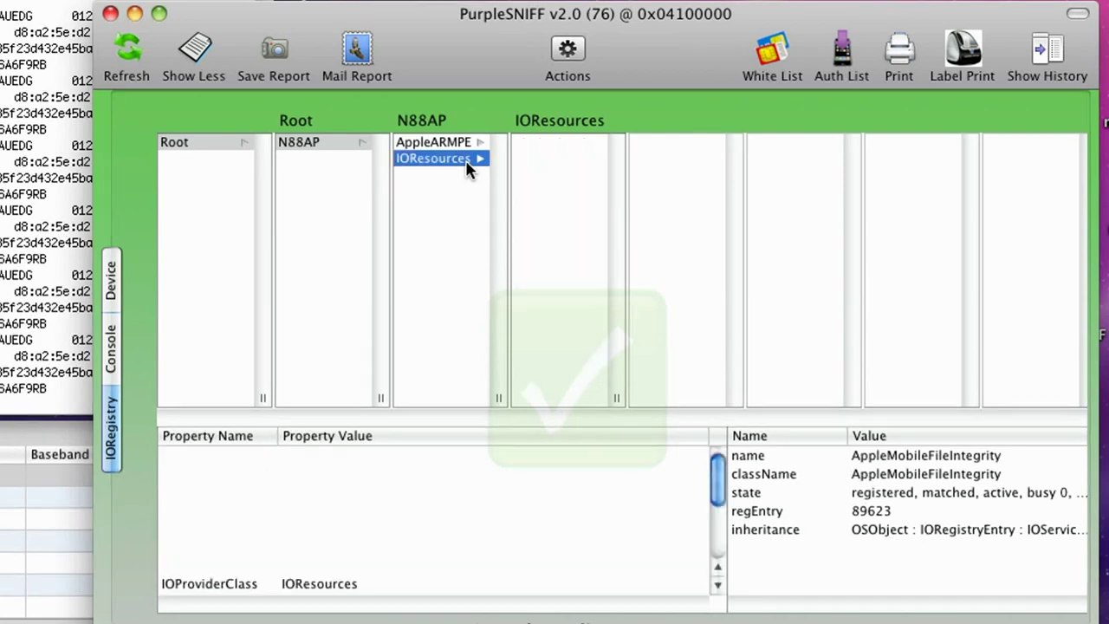
pyautogui.click(356, 143)
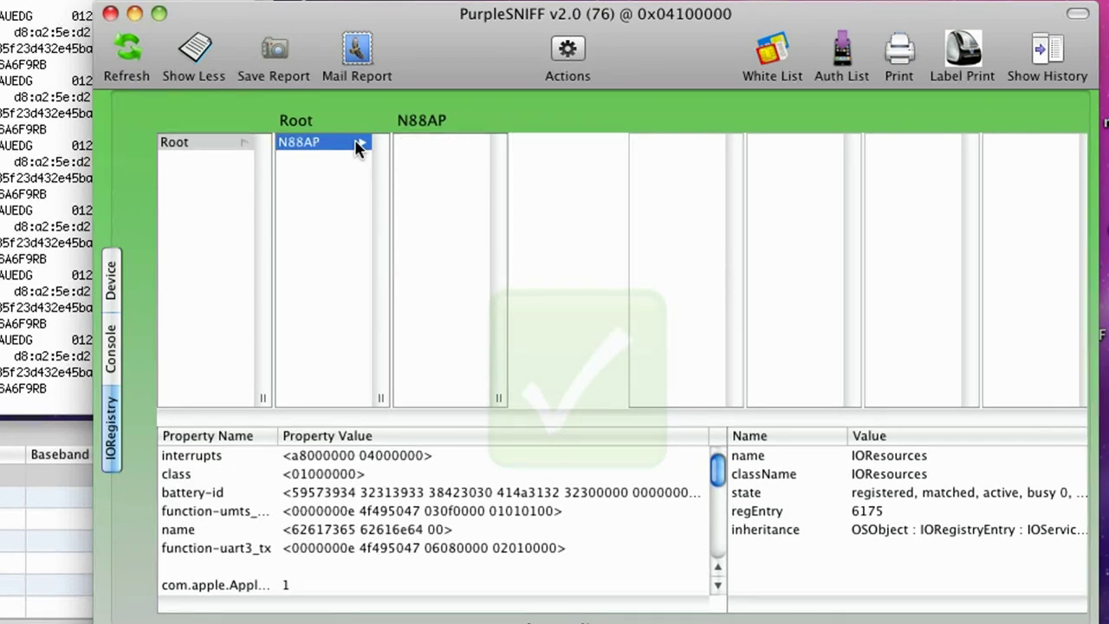
pyautogui.click(235, 144)
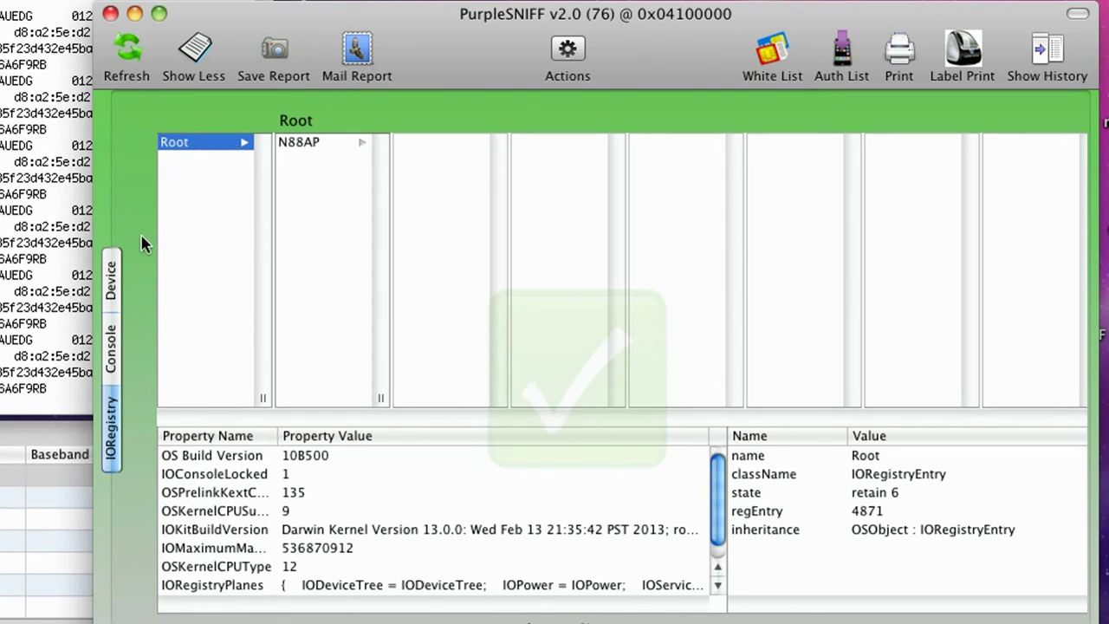
# Step: Return to the device report and reduce it to the condensed list of attributes
pyautogui.click(111, 291)
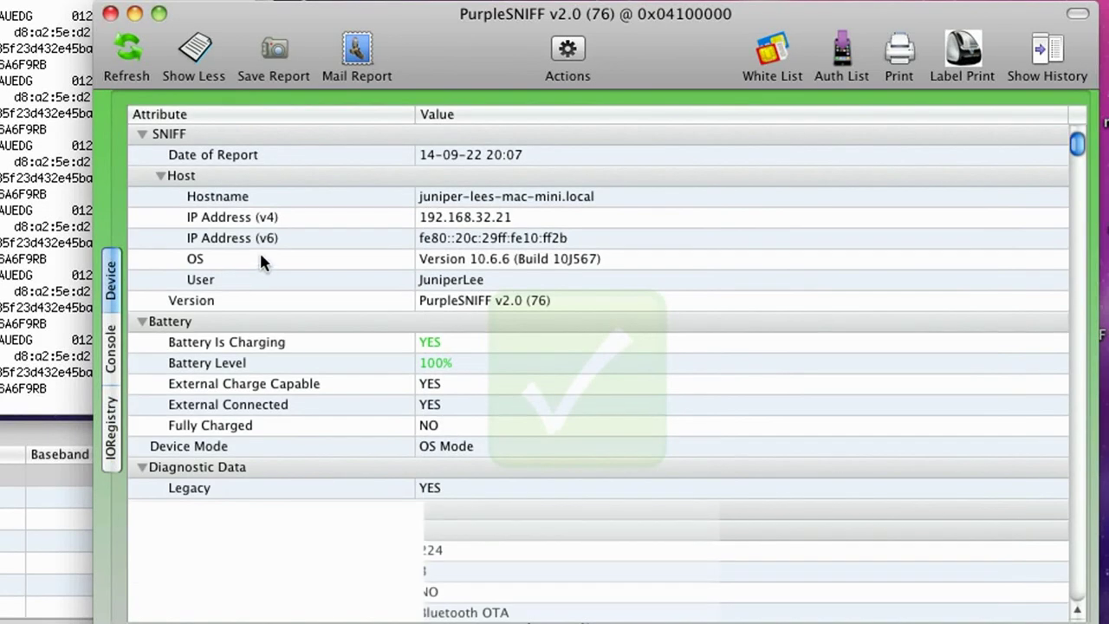
pyautogui.click(203, 58)
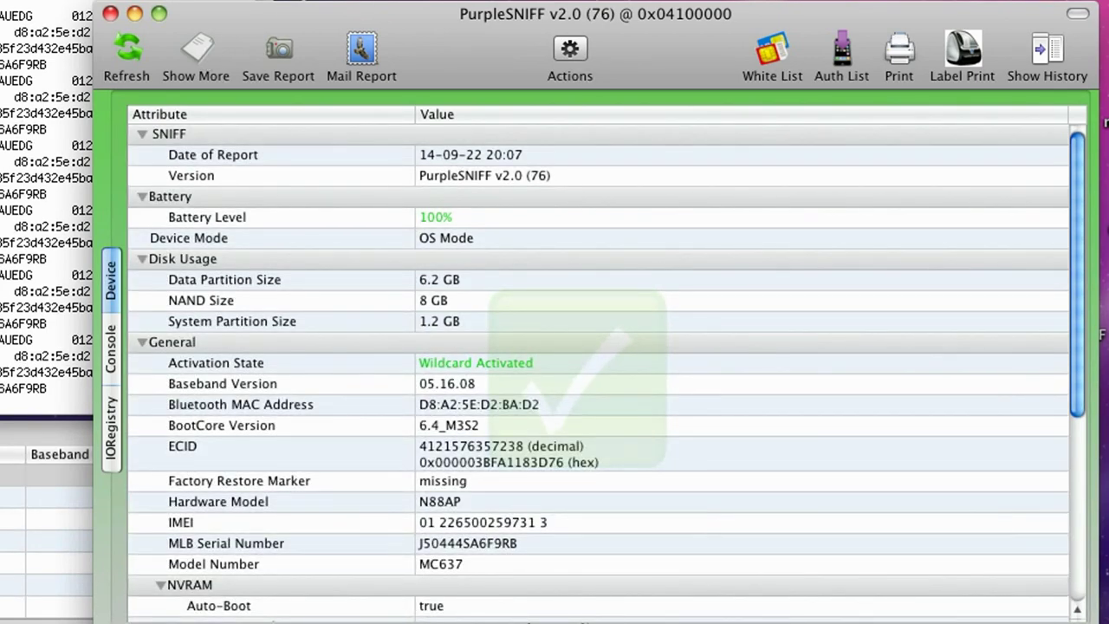
pyautogui.scroll(-3, 1073, 284)
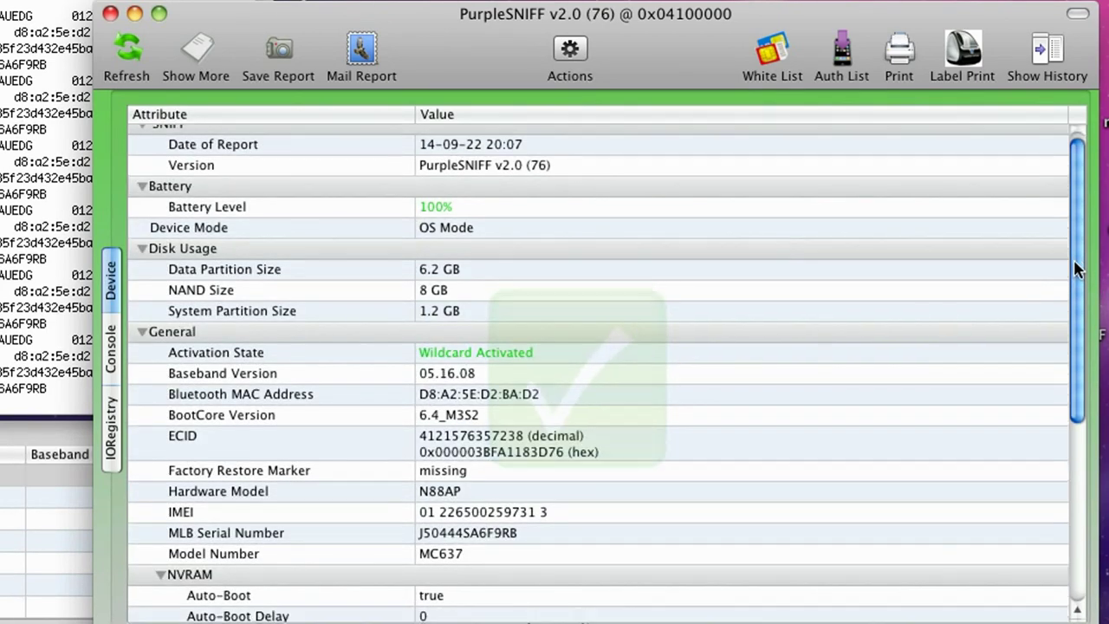
# Step: Review the condensed device report from the battery and disk usage sections through the general and NVRAM attributes
pyautogui.scroll(-10, 1066, 289)
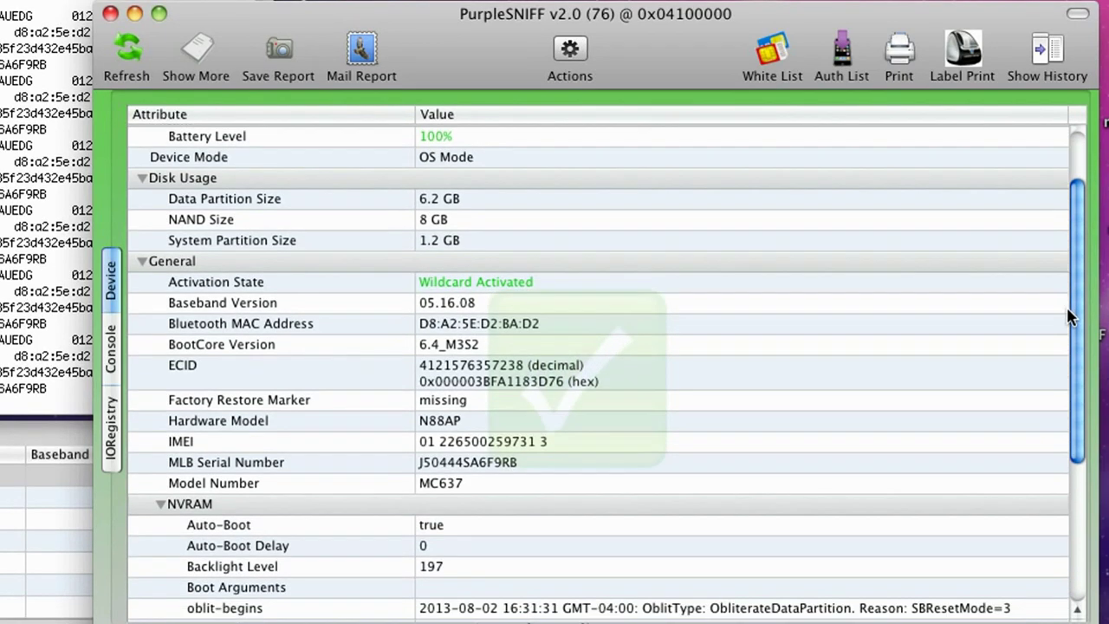
pyautogui.scroll(-9, 1066, 373)
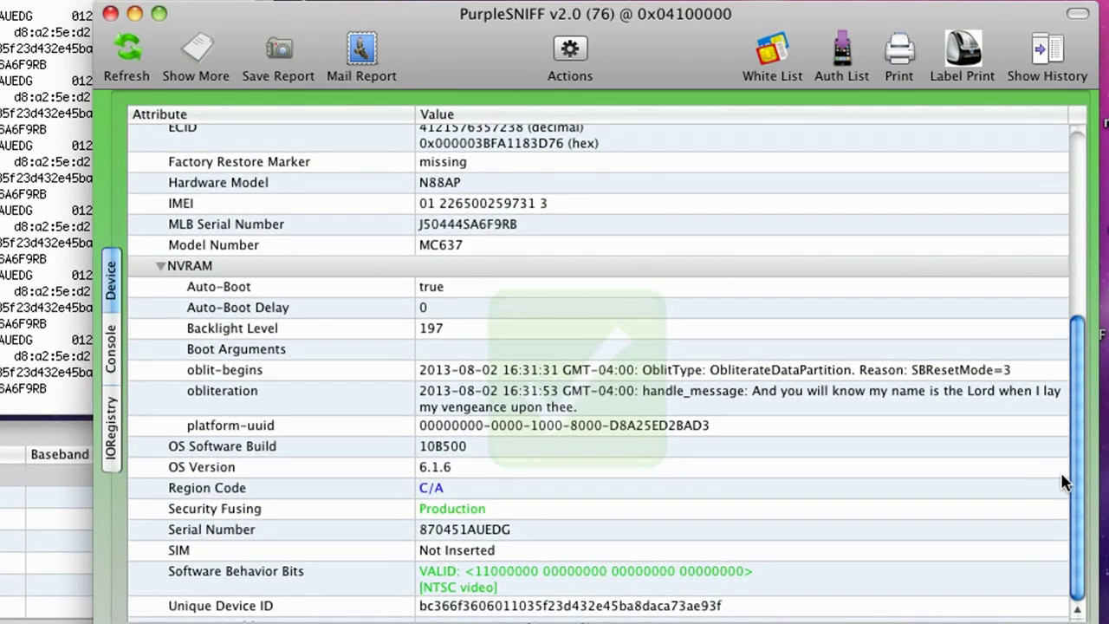
pyautogui.scroll(20, 1065, 454)
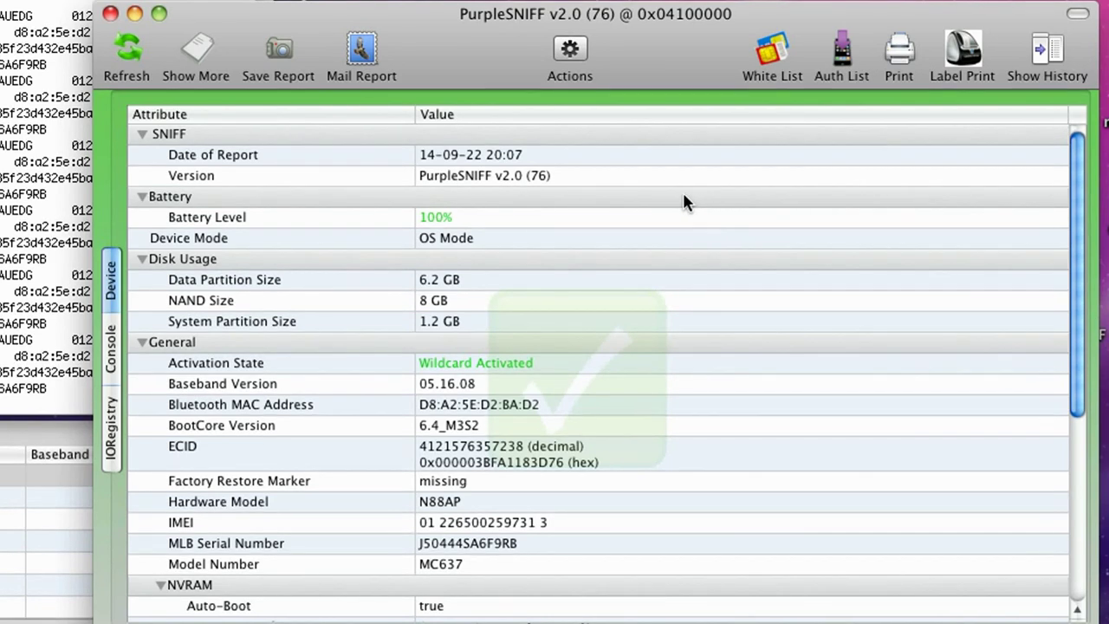
# Step: Shut down the device, displaying the Pass graphic first and waiting until disconnect
pyautogui.click(574, 62)
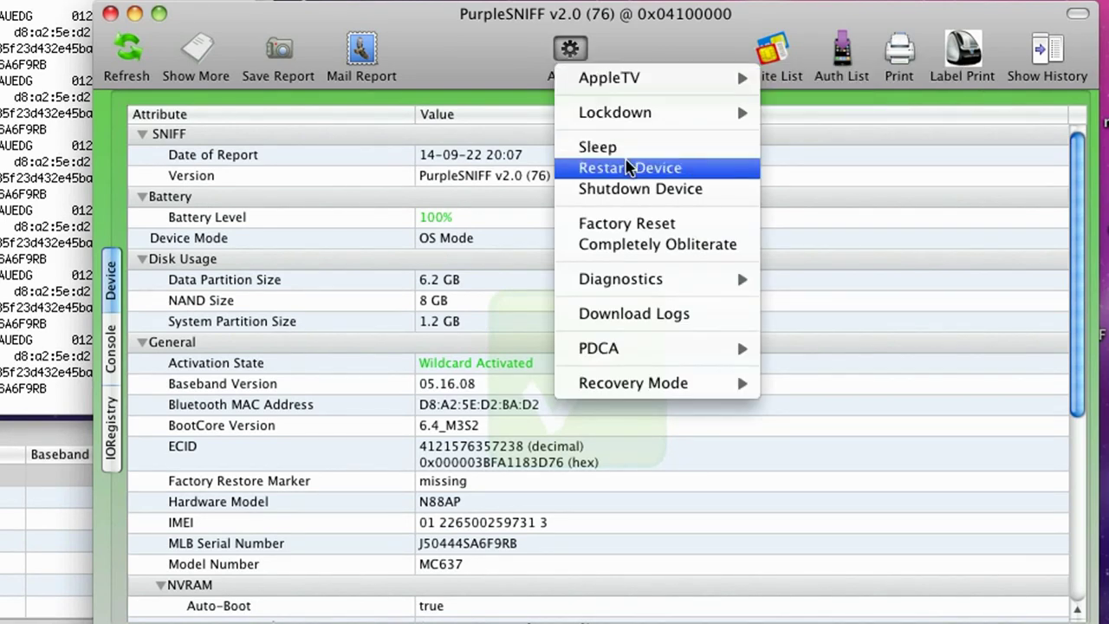
pyautogui.click(629, 191)
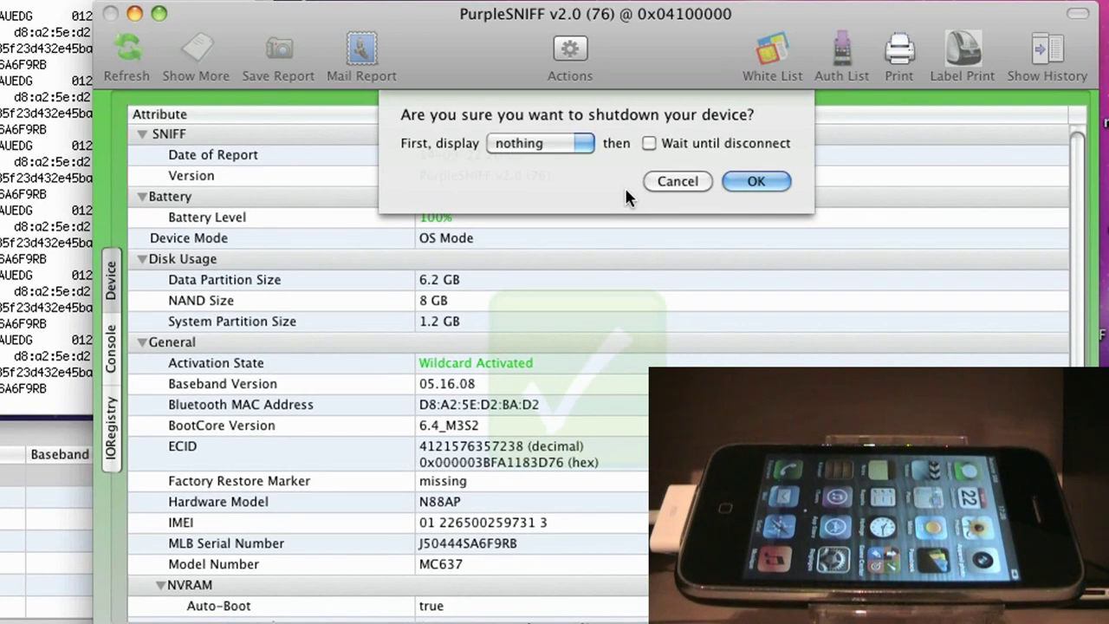
pyautogui.click(587, 149)
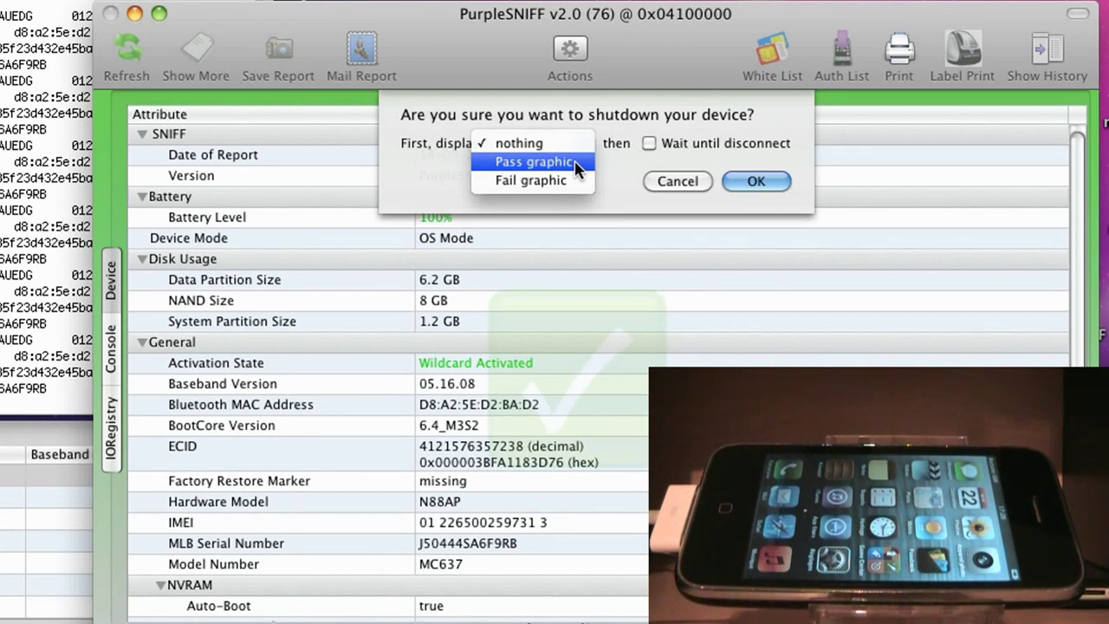
pyautogui.click(575, 162)
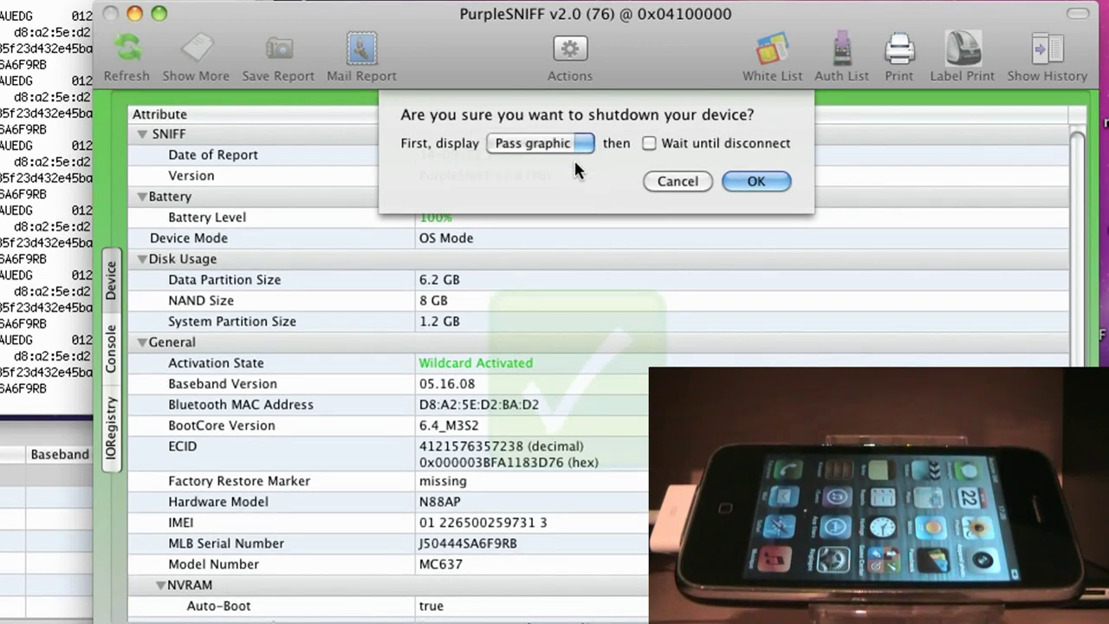
pyautogui.click(650, 144)
pyautogui.click(755, 180)
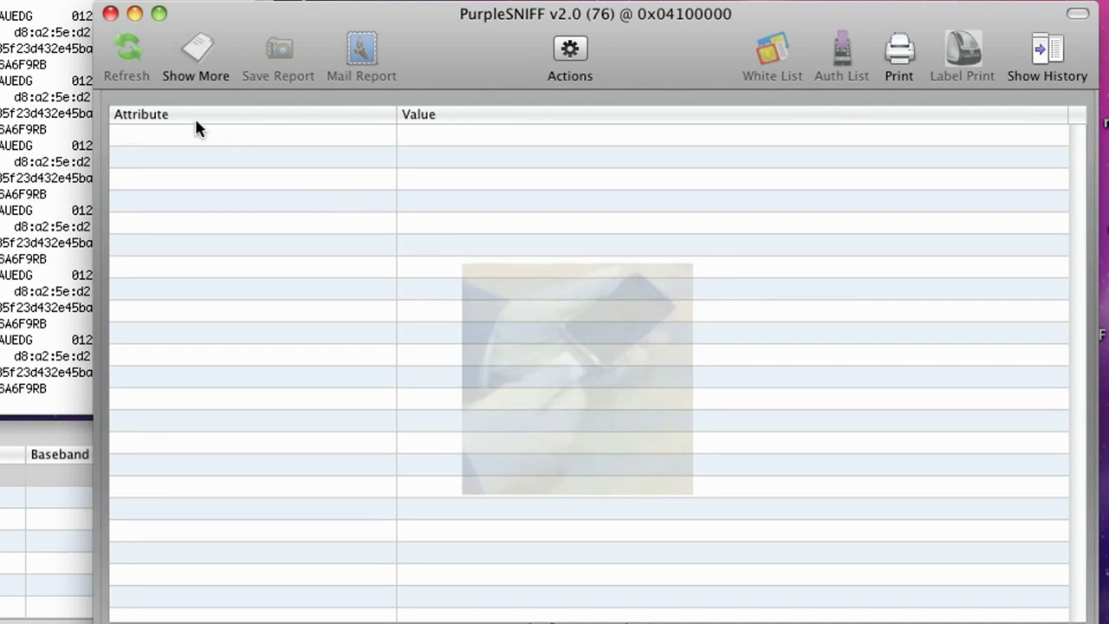
# Step: Clear the desktop by closing the device report, ECID List and text log windows and hiding Mail
pyautogui.click(110, 13)
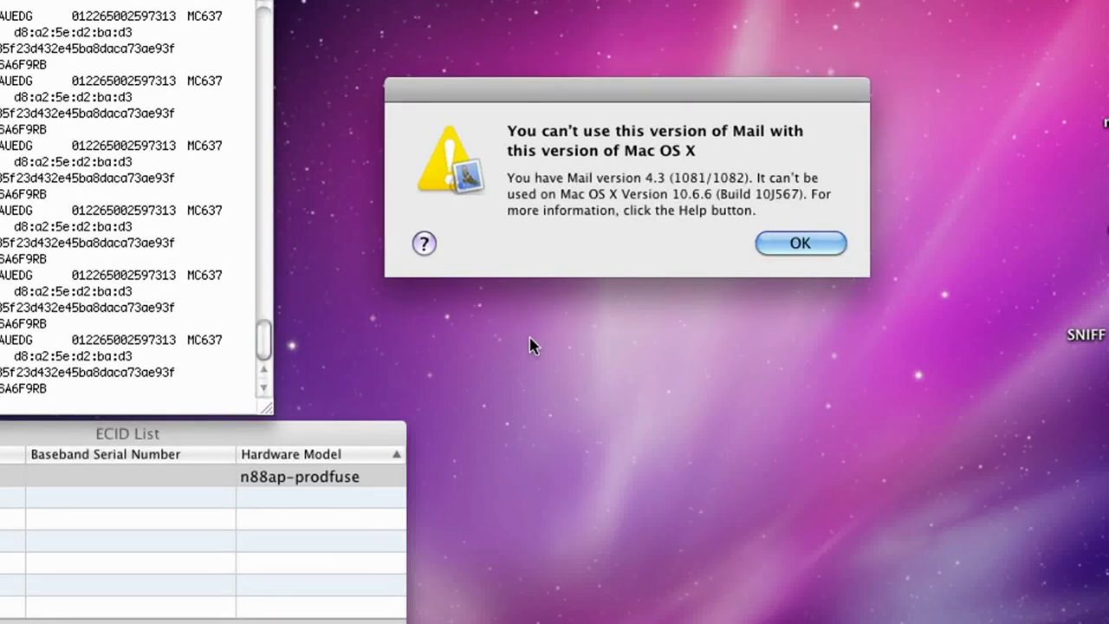
pyautogui.click(285, 426)
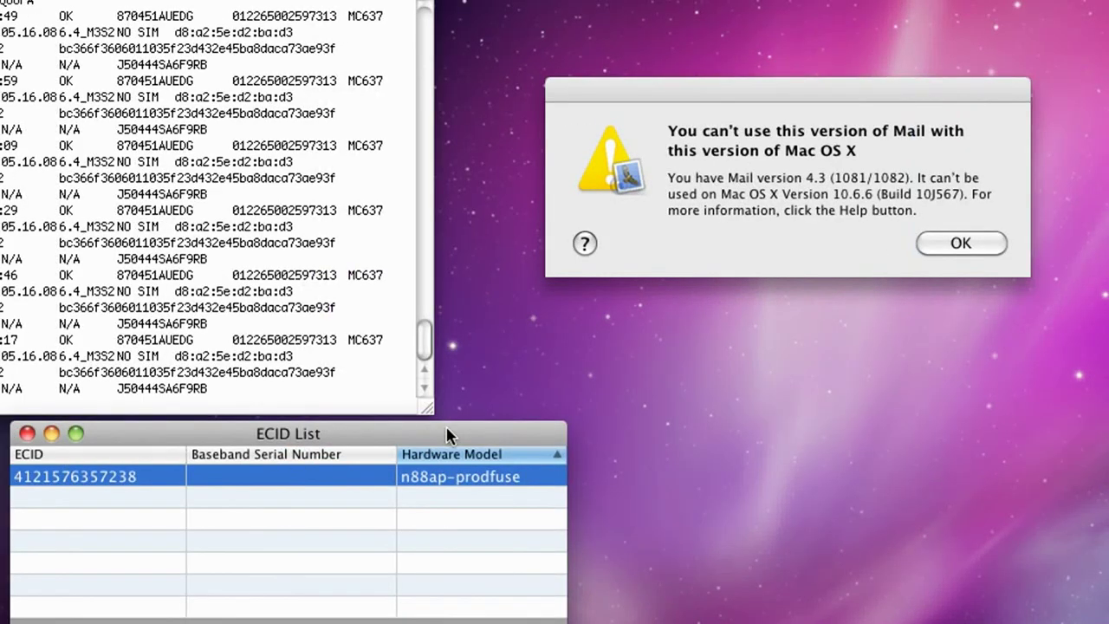
pyautogui.click(27, 433)
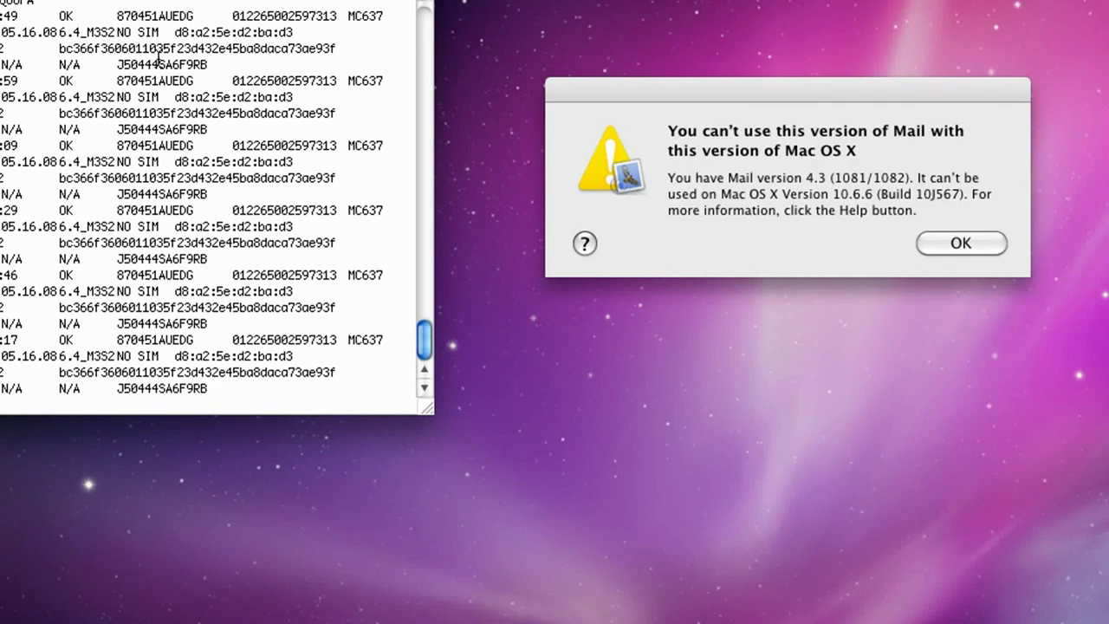
pyautogui.moveTo(158, 4); pyautogui.dragTo(189, 105)
pyautogui.click(124, 97)
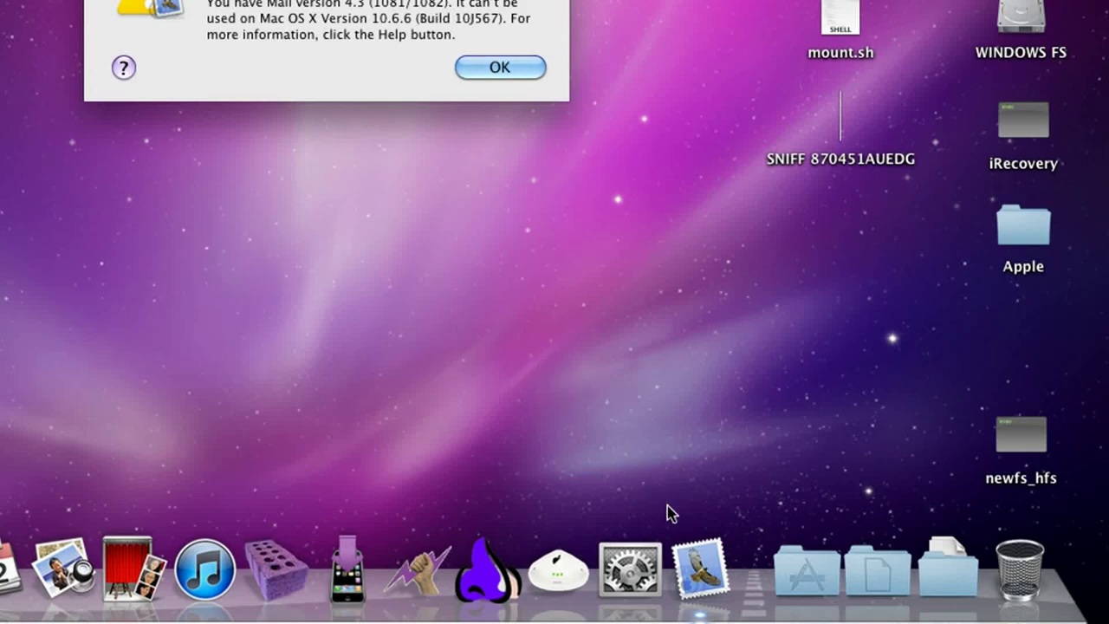
pyautogui.rightClick(703, 564)
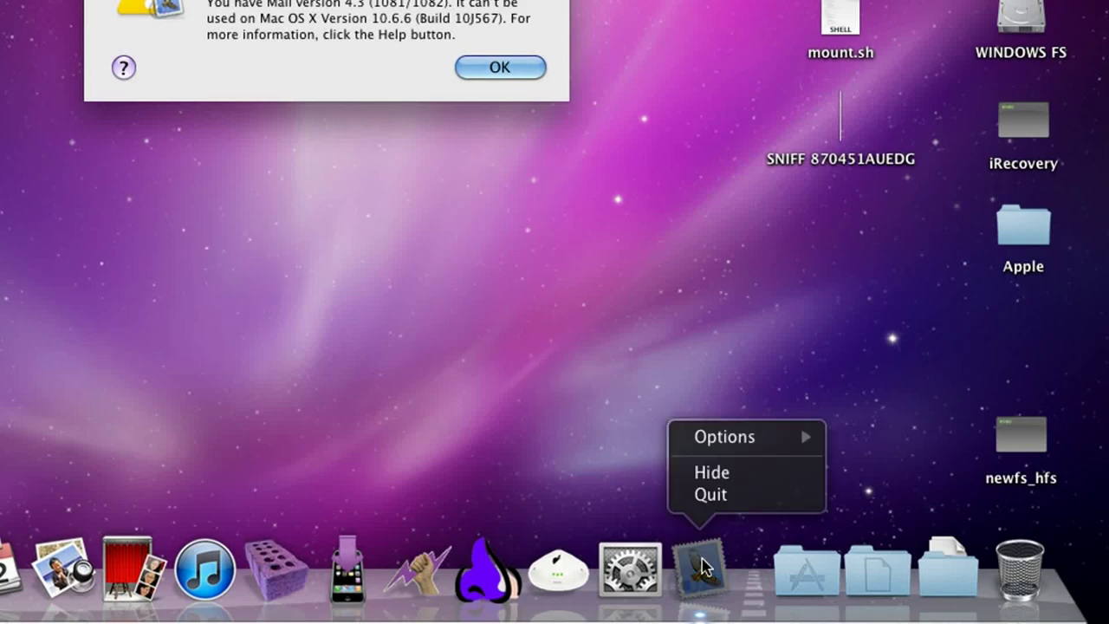
pyautogui.click(722, 474)
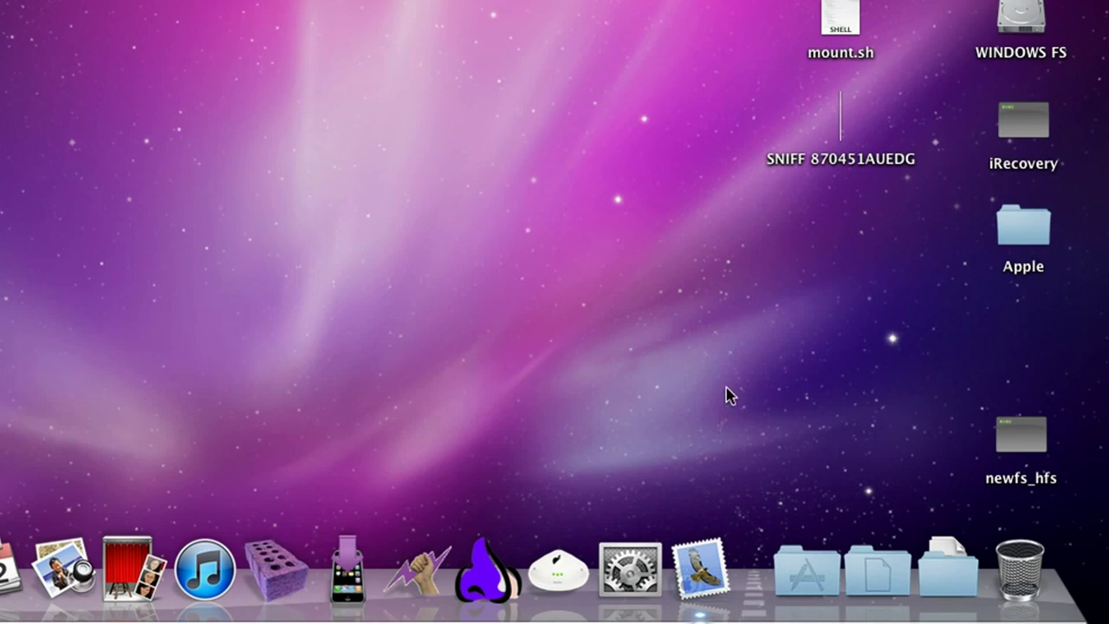
# Step: Open the saved SNIFF report file on the desktop
pyautogui.click(843, 148)
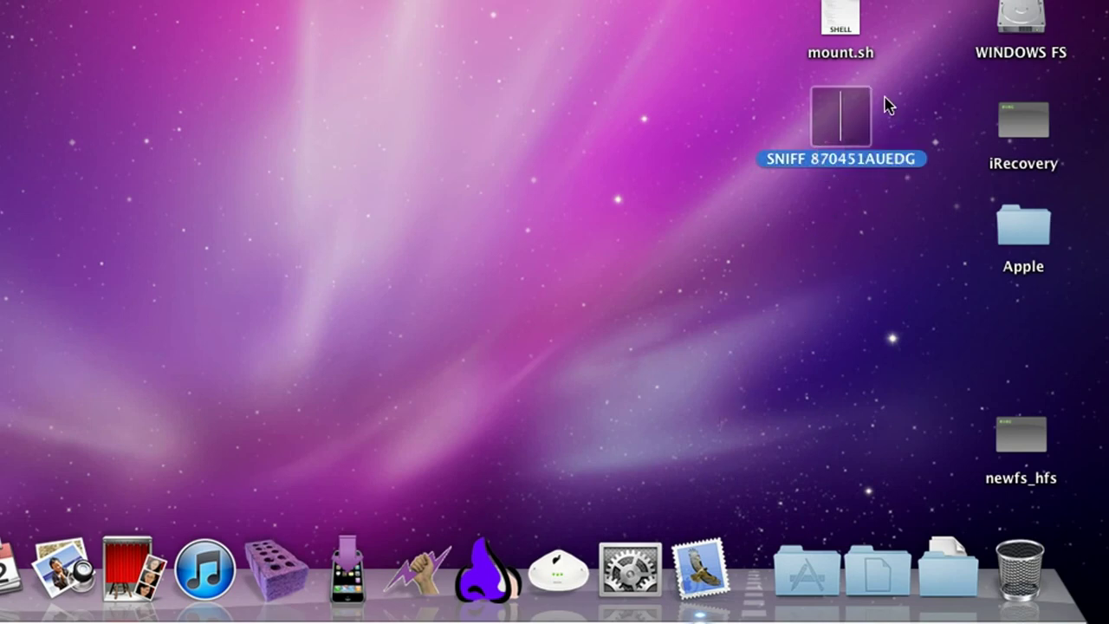
pyautogui.doubleClick(838, 121)
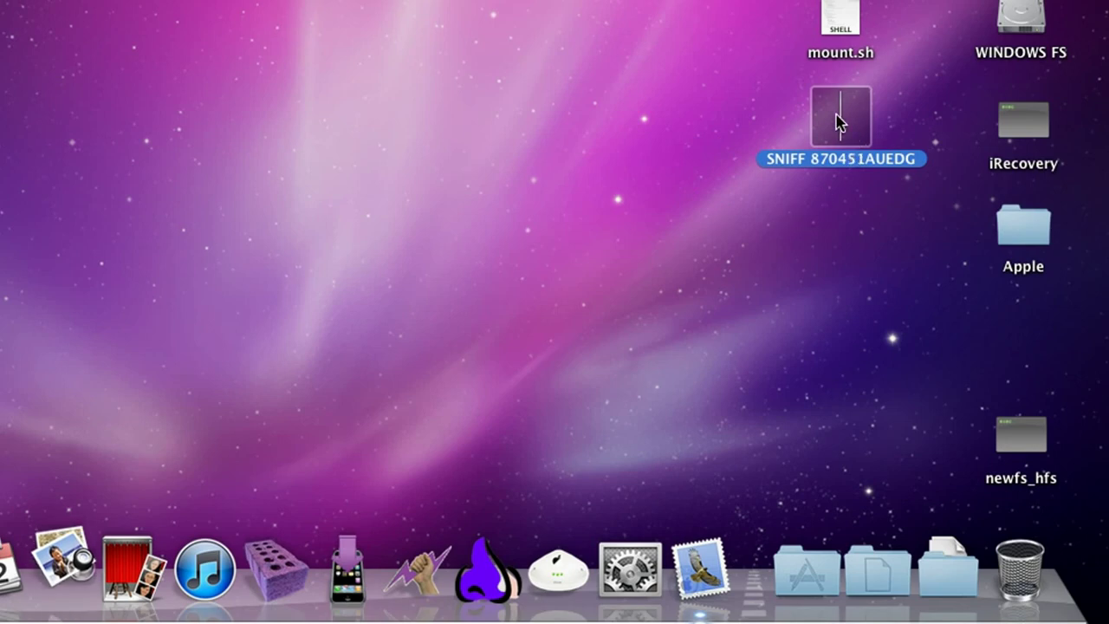